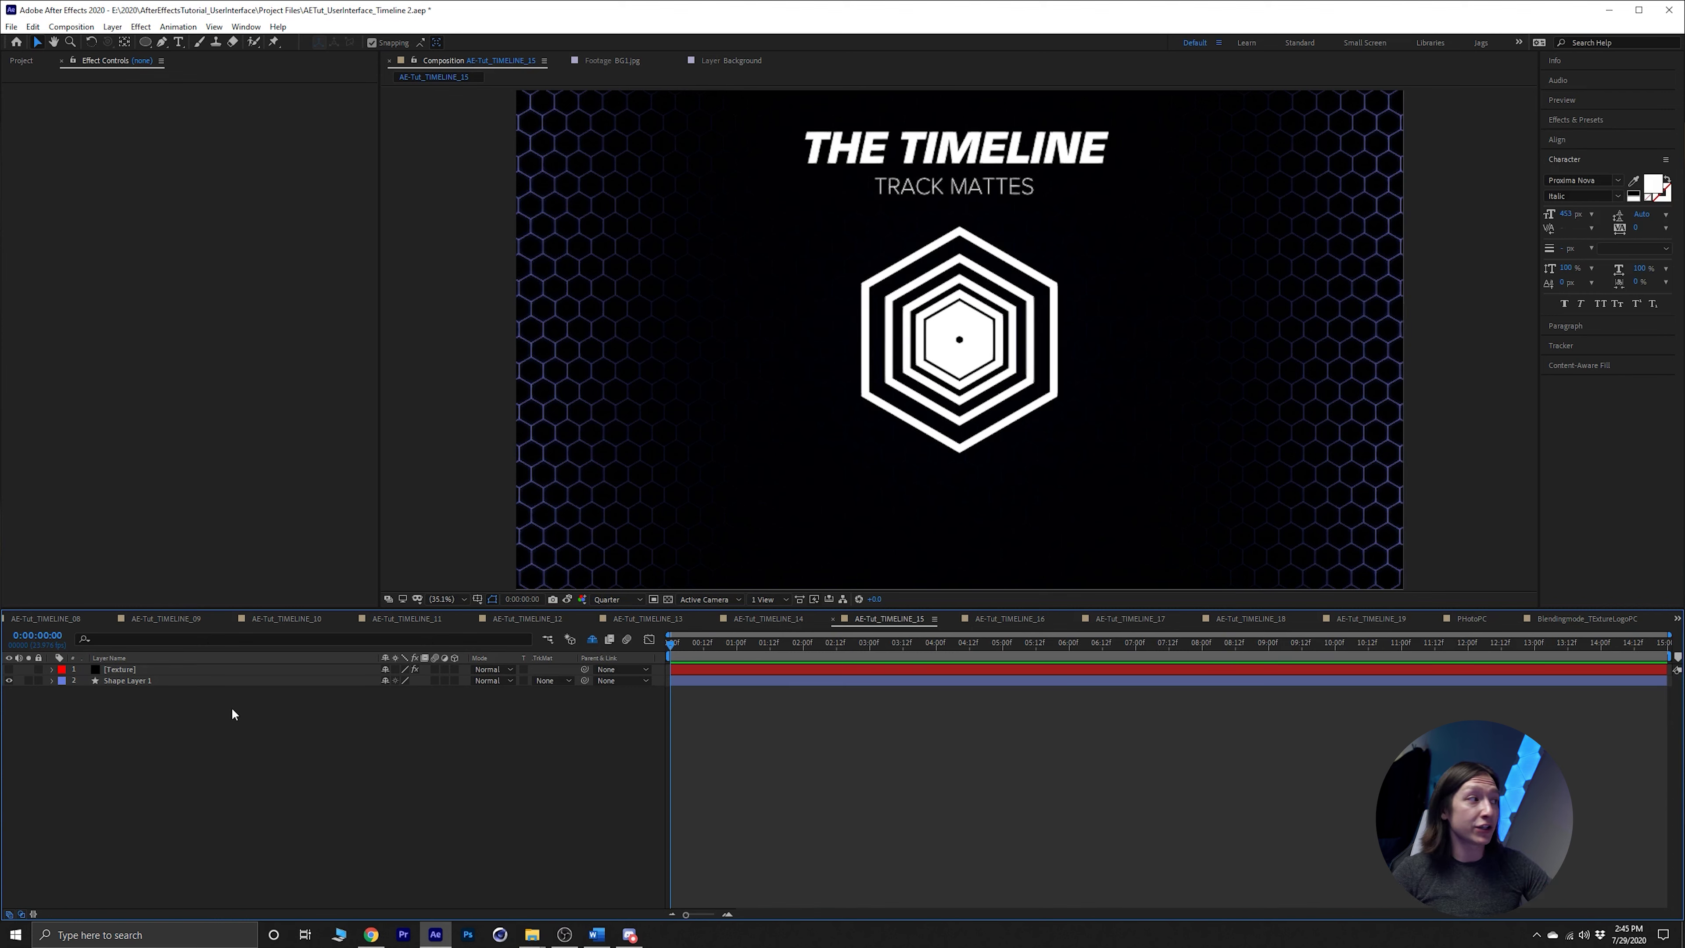
Inspect the Texture and hexagon shape layers, briefly showing and hiding the fiery texture.
left_click(164, 678)
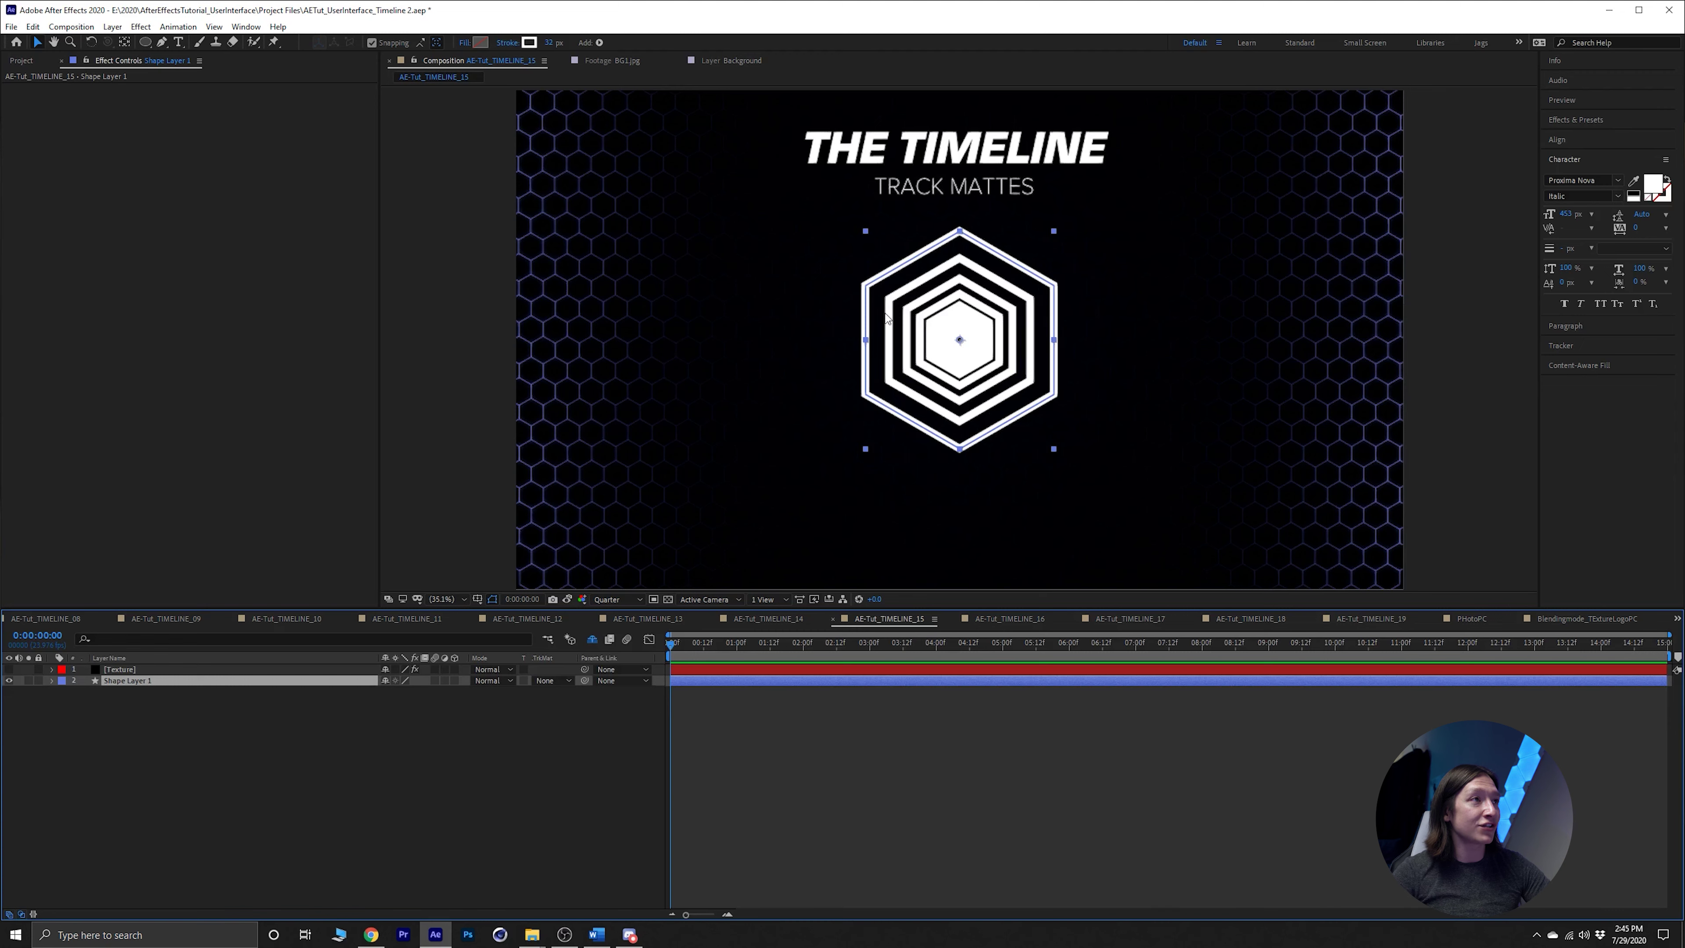
left_click(307, 670)
left_click(297, 676)
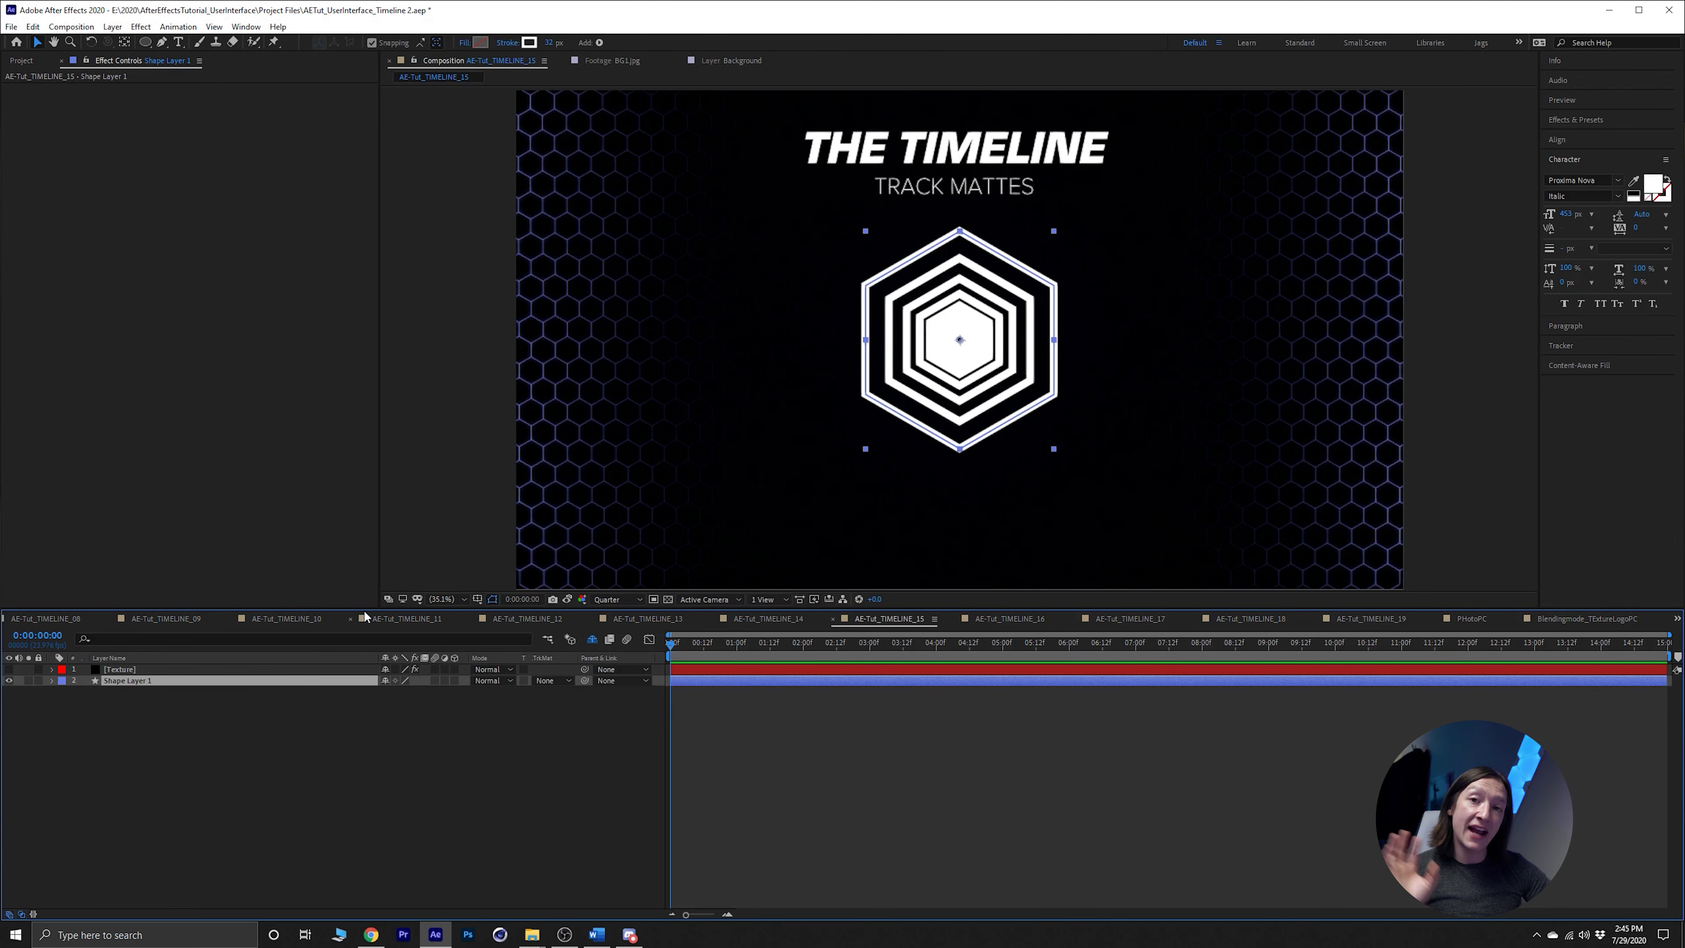
left_click(219, 669)
left_click(203, 677)
left_click(156, 669)
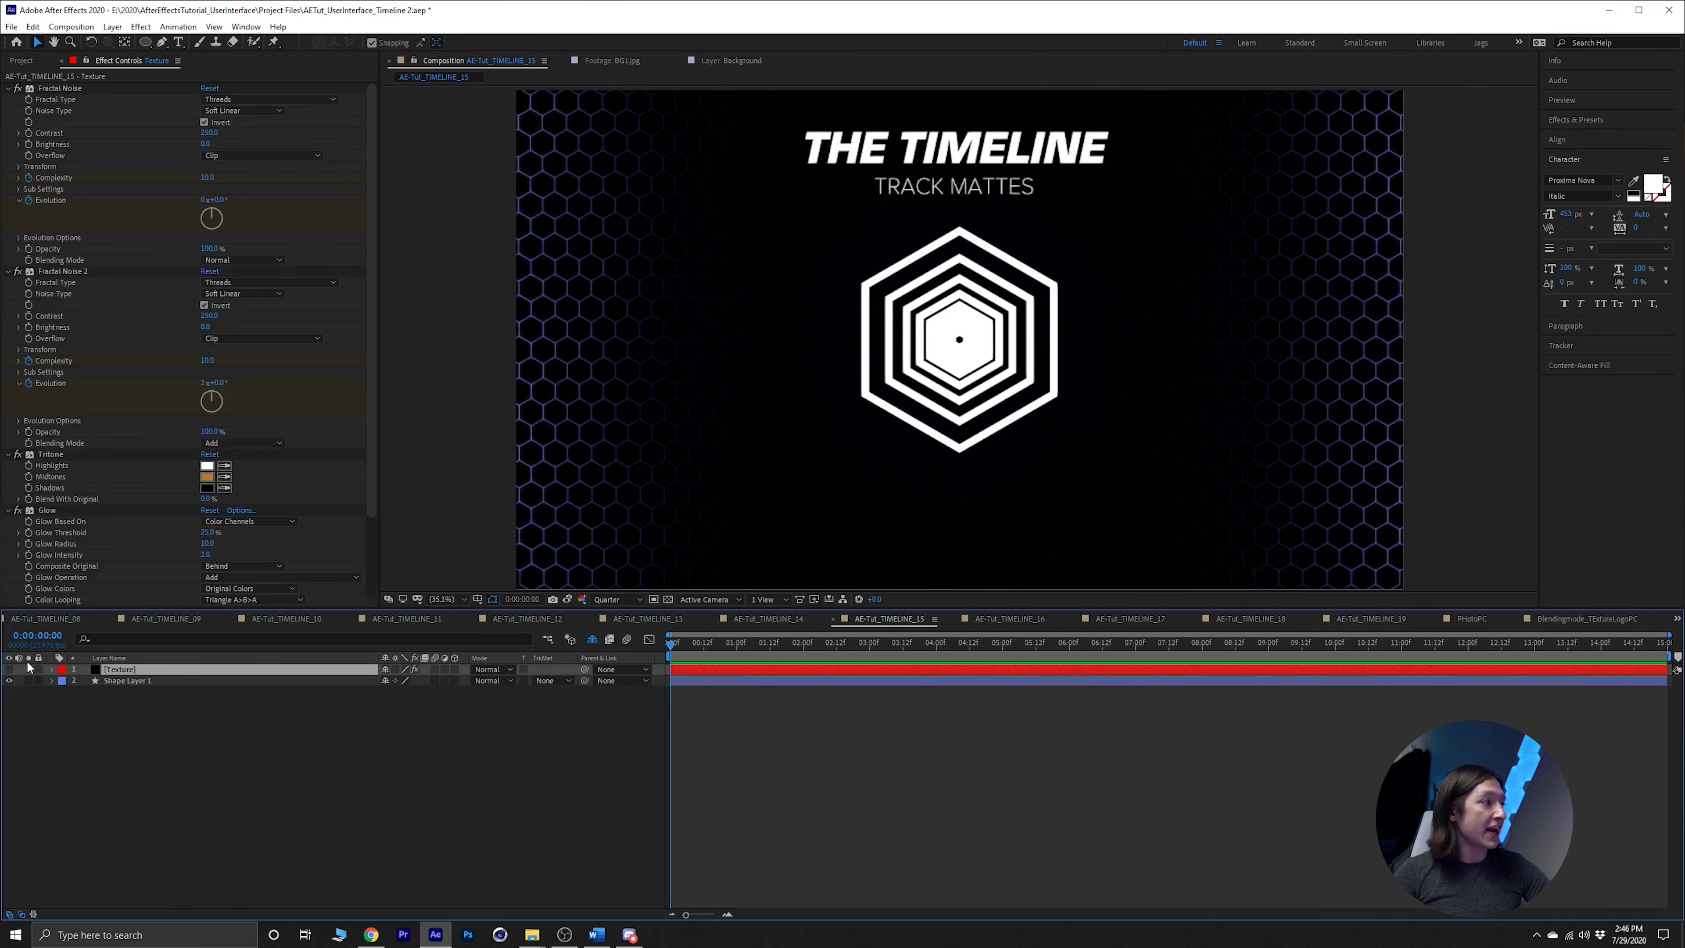
left_click(10, 669)
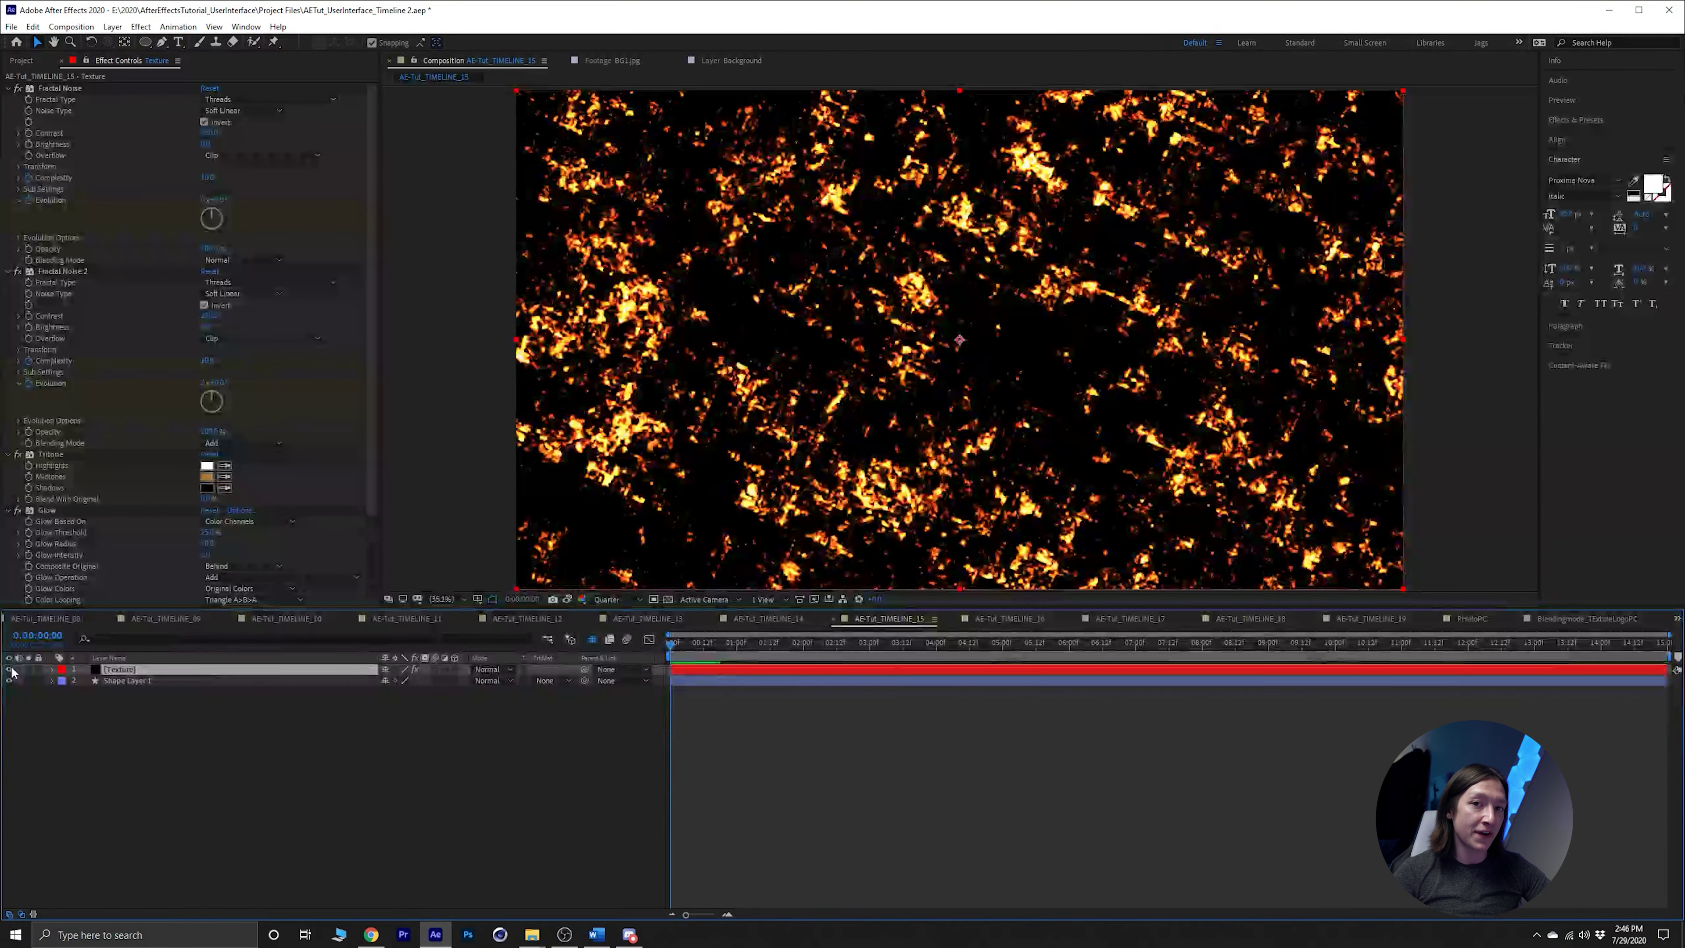
left_click(10, 670)
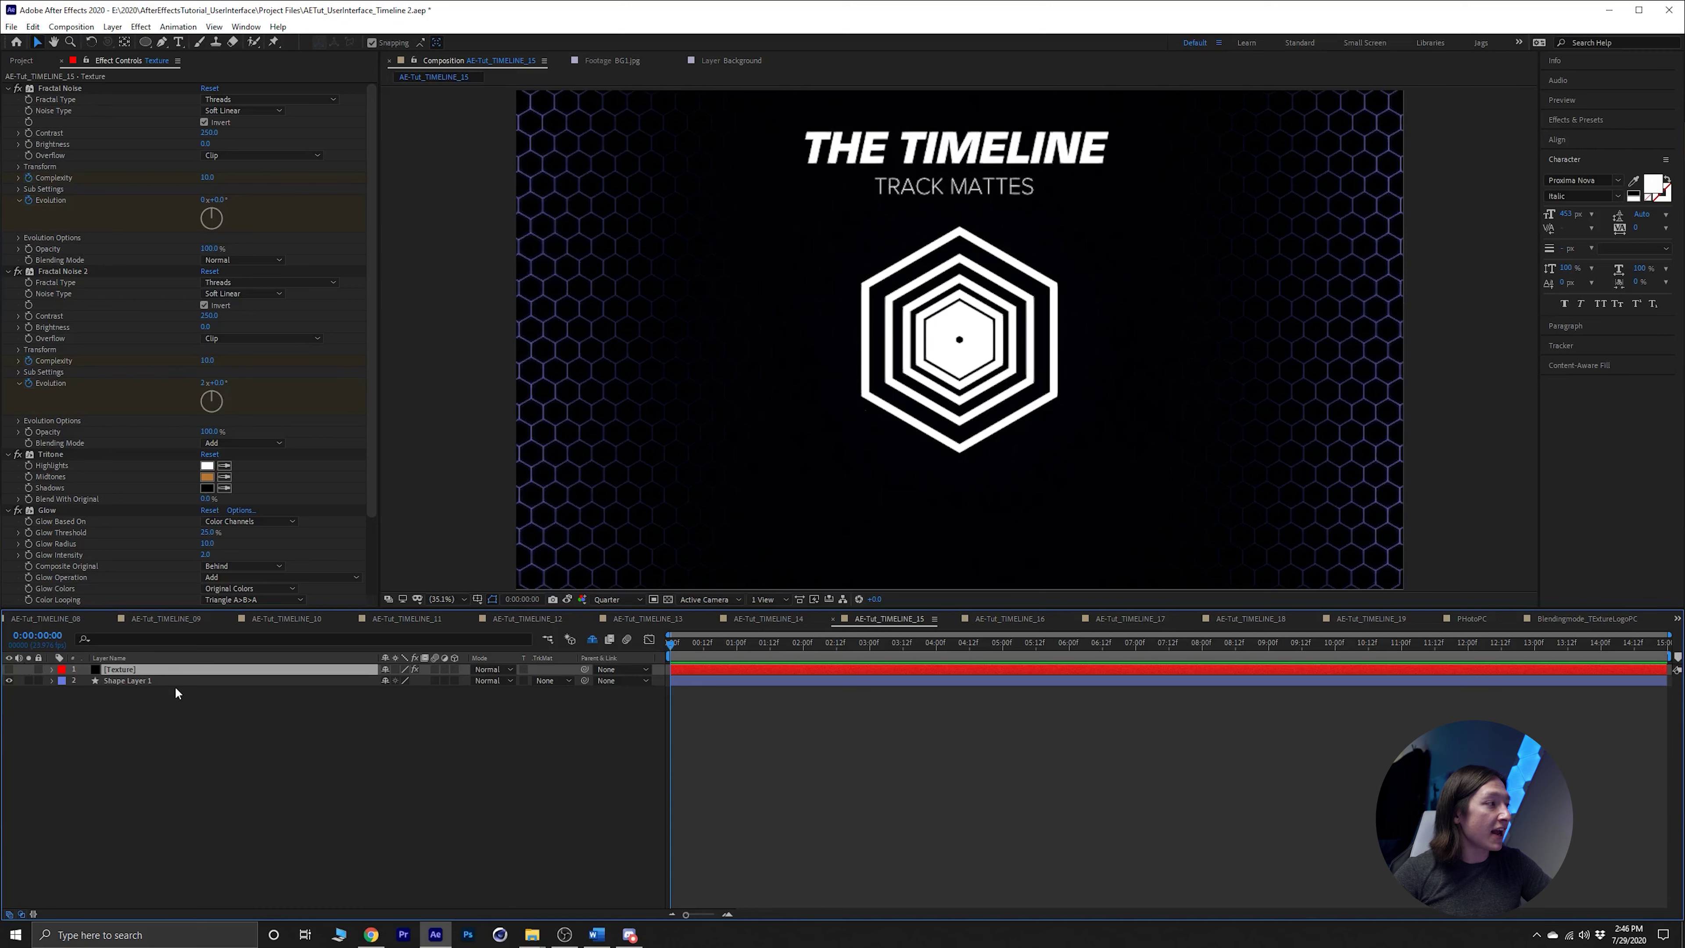
Switch the selection between the two layers, ending on the hexagon shape layer.
left_click(163, 678)
left_click(191, 667)
left_click_drag(150, 677, 152, 667)
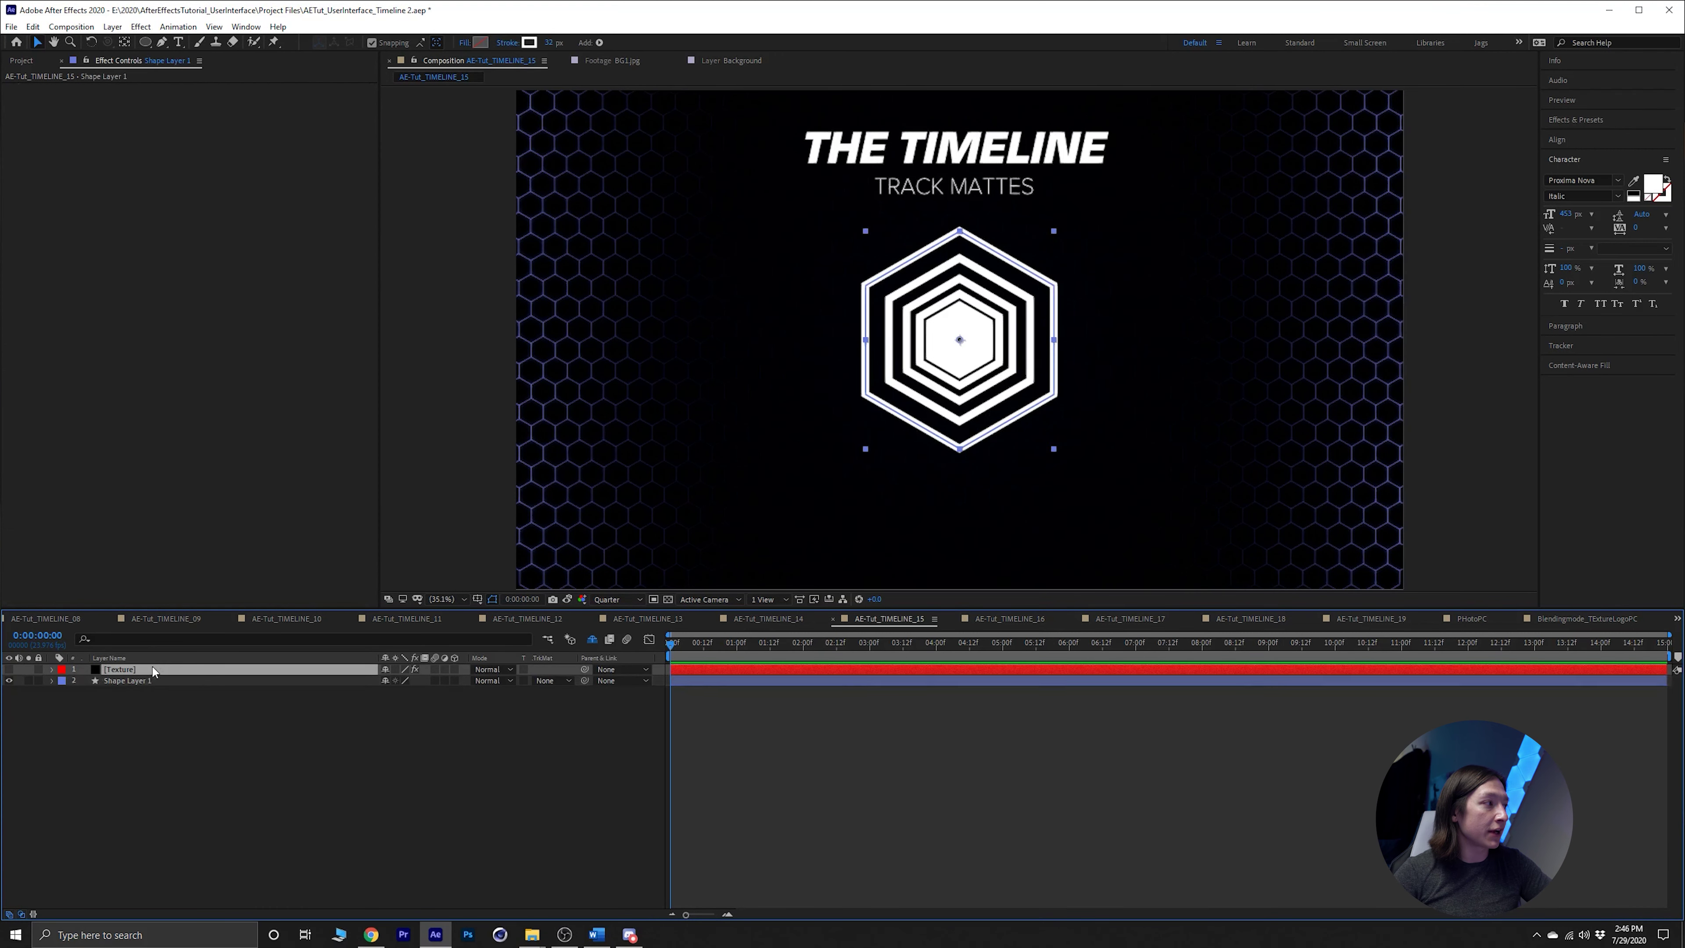
left_click(123, 677)
left_click(126, 669)
left_click(122, 678)
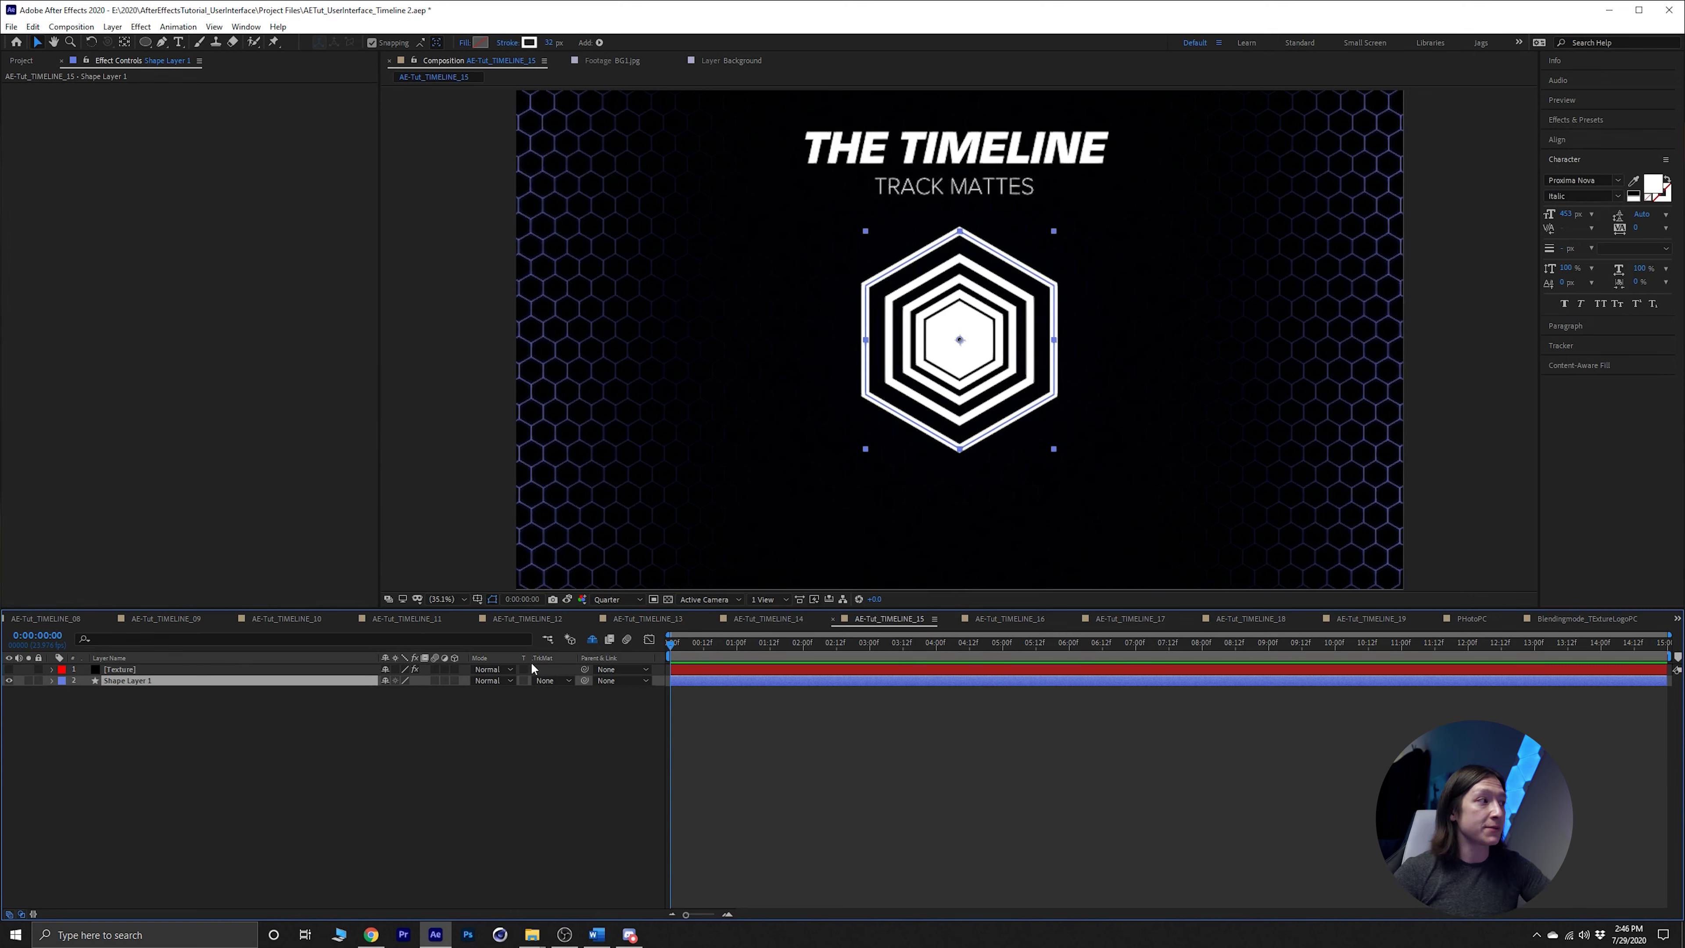
Duplicate Texture and hexagon layers, place Shape Layer 2 under the copied texture, label copies yellow.
left_click(216, 671, "shift")
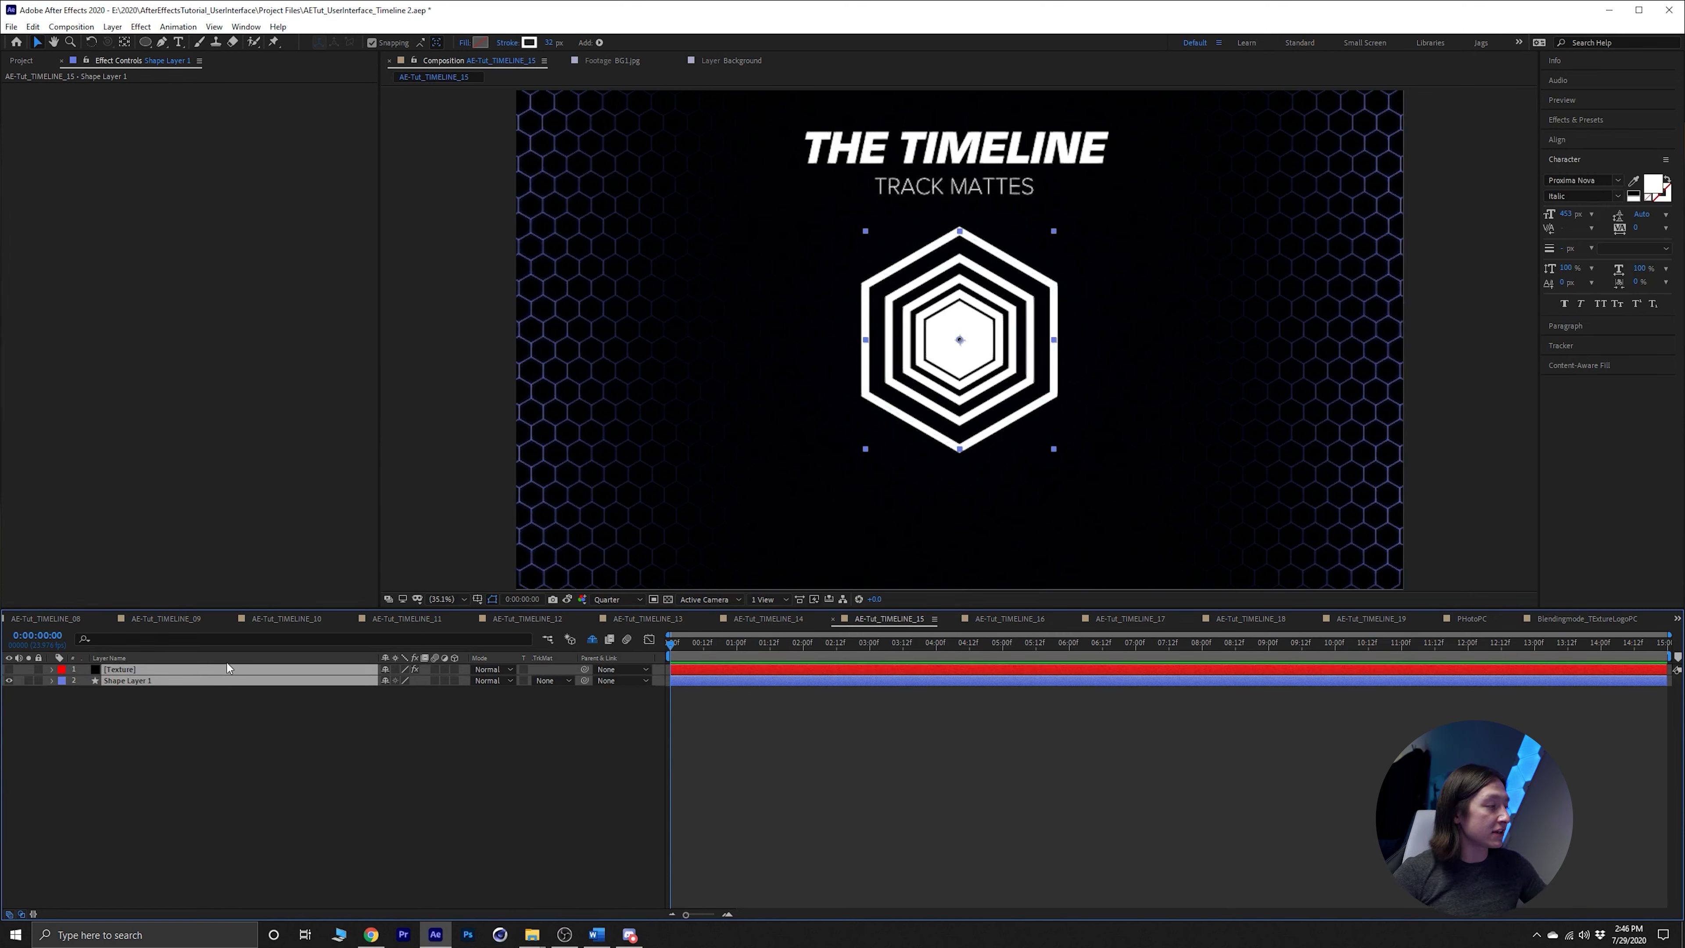
key("ctrl+d")
left_click(106, 733)
left_click_drag(126, 692, 125, 676)
left_click(62, 671)
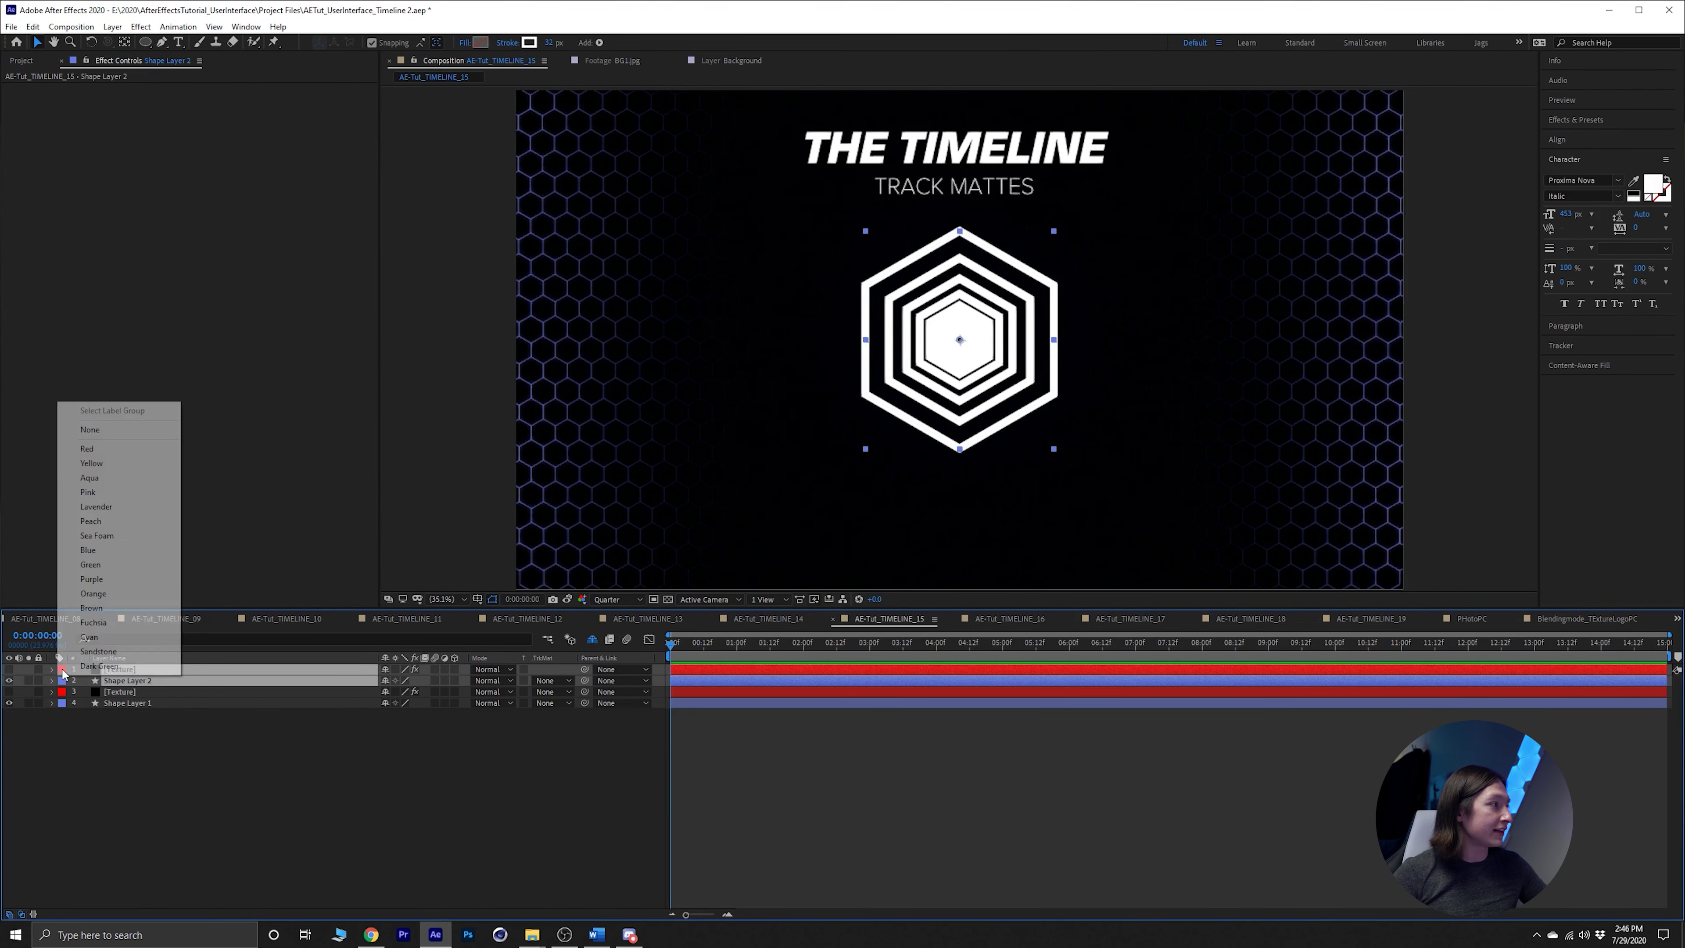
left_click(91, 463)
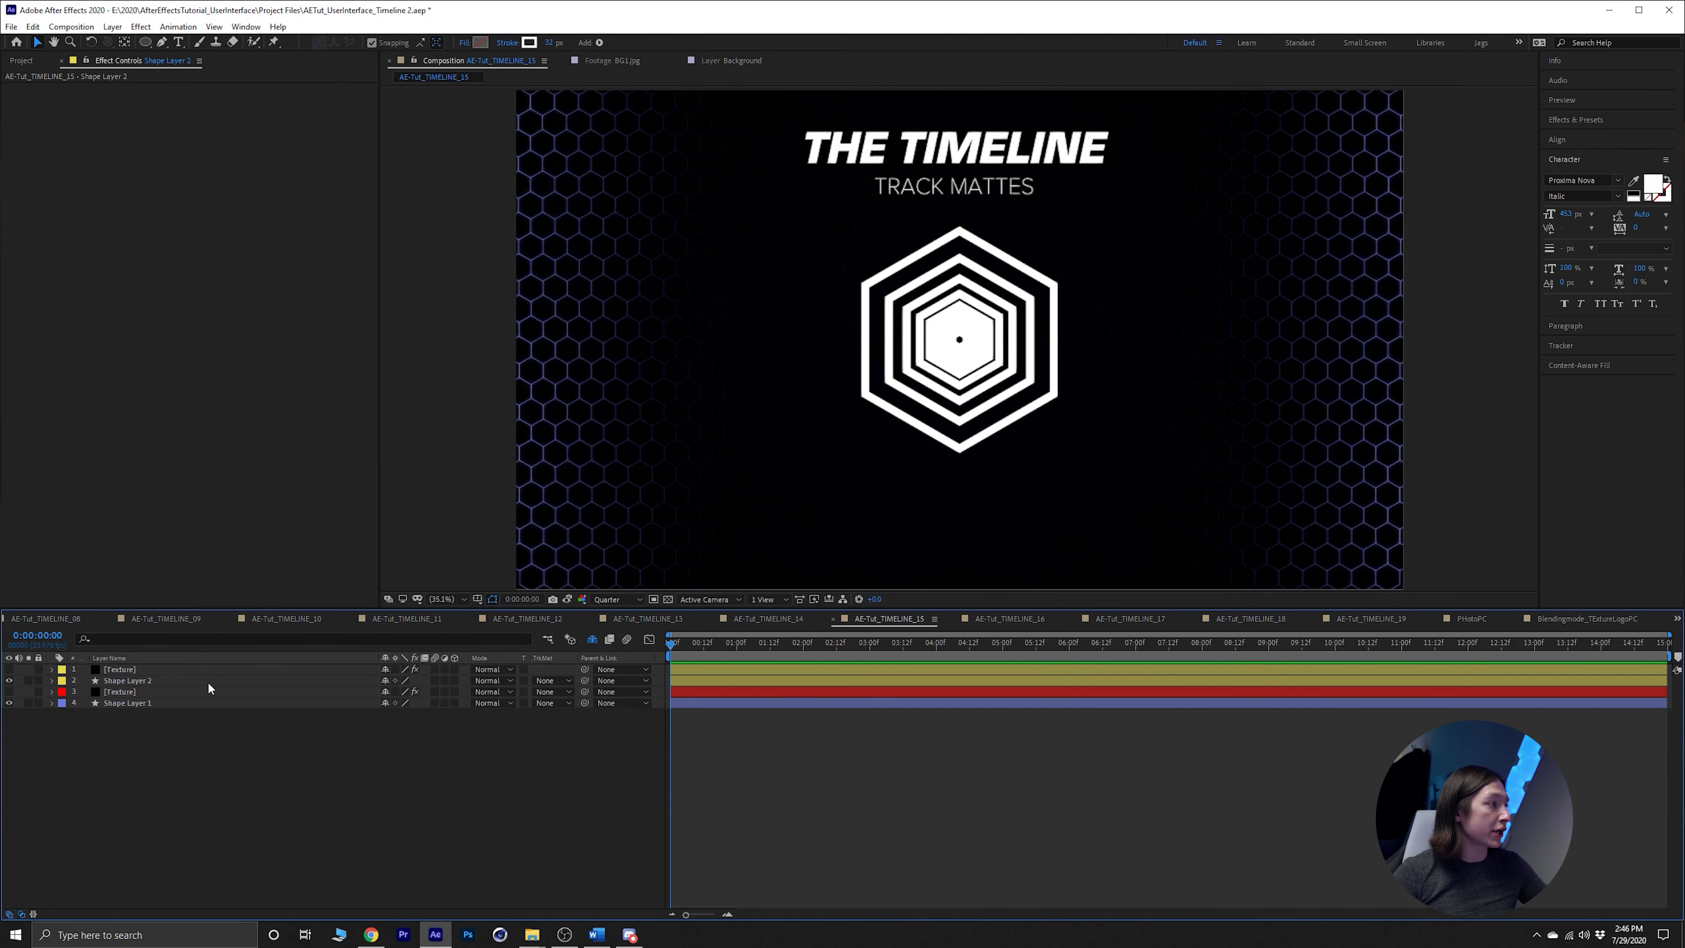
Pre-compose the two copied layers into a new precomp named PreserveTransp_PC.
left_click(167, 677)
left_click(177, 670, "shift")
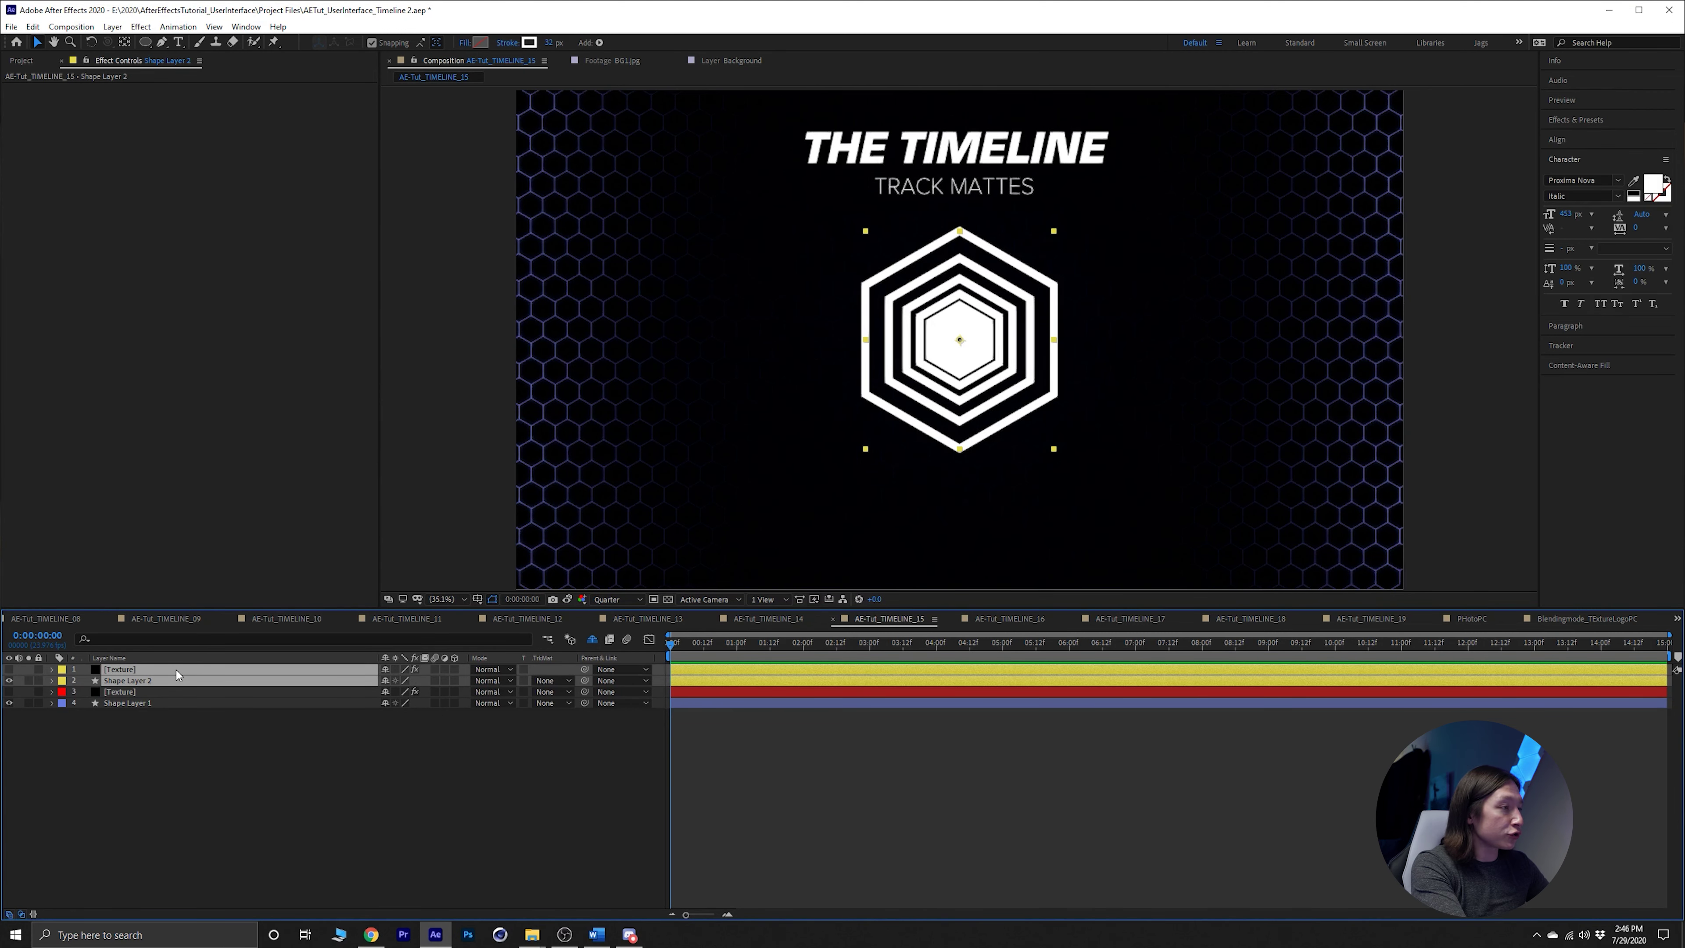
key("ctrl+shift+c")
type("PreserveTransp")
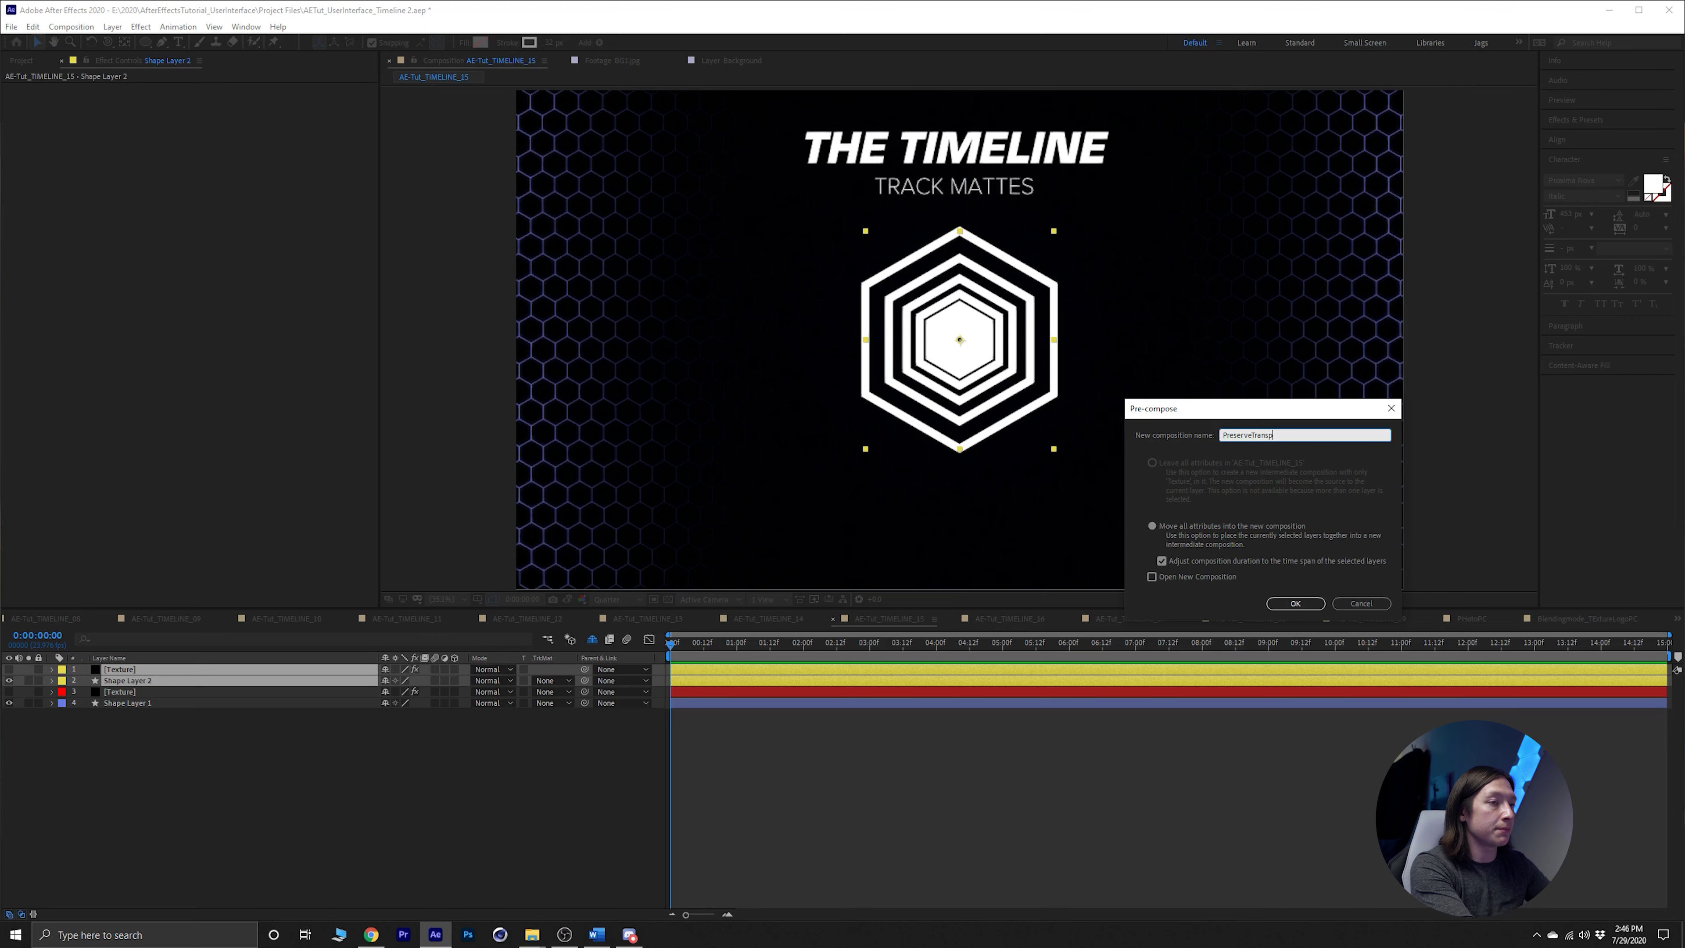
type("+")
key("BackSpace")
type("_PC")
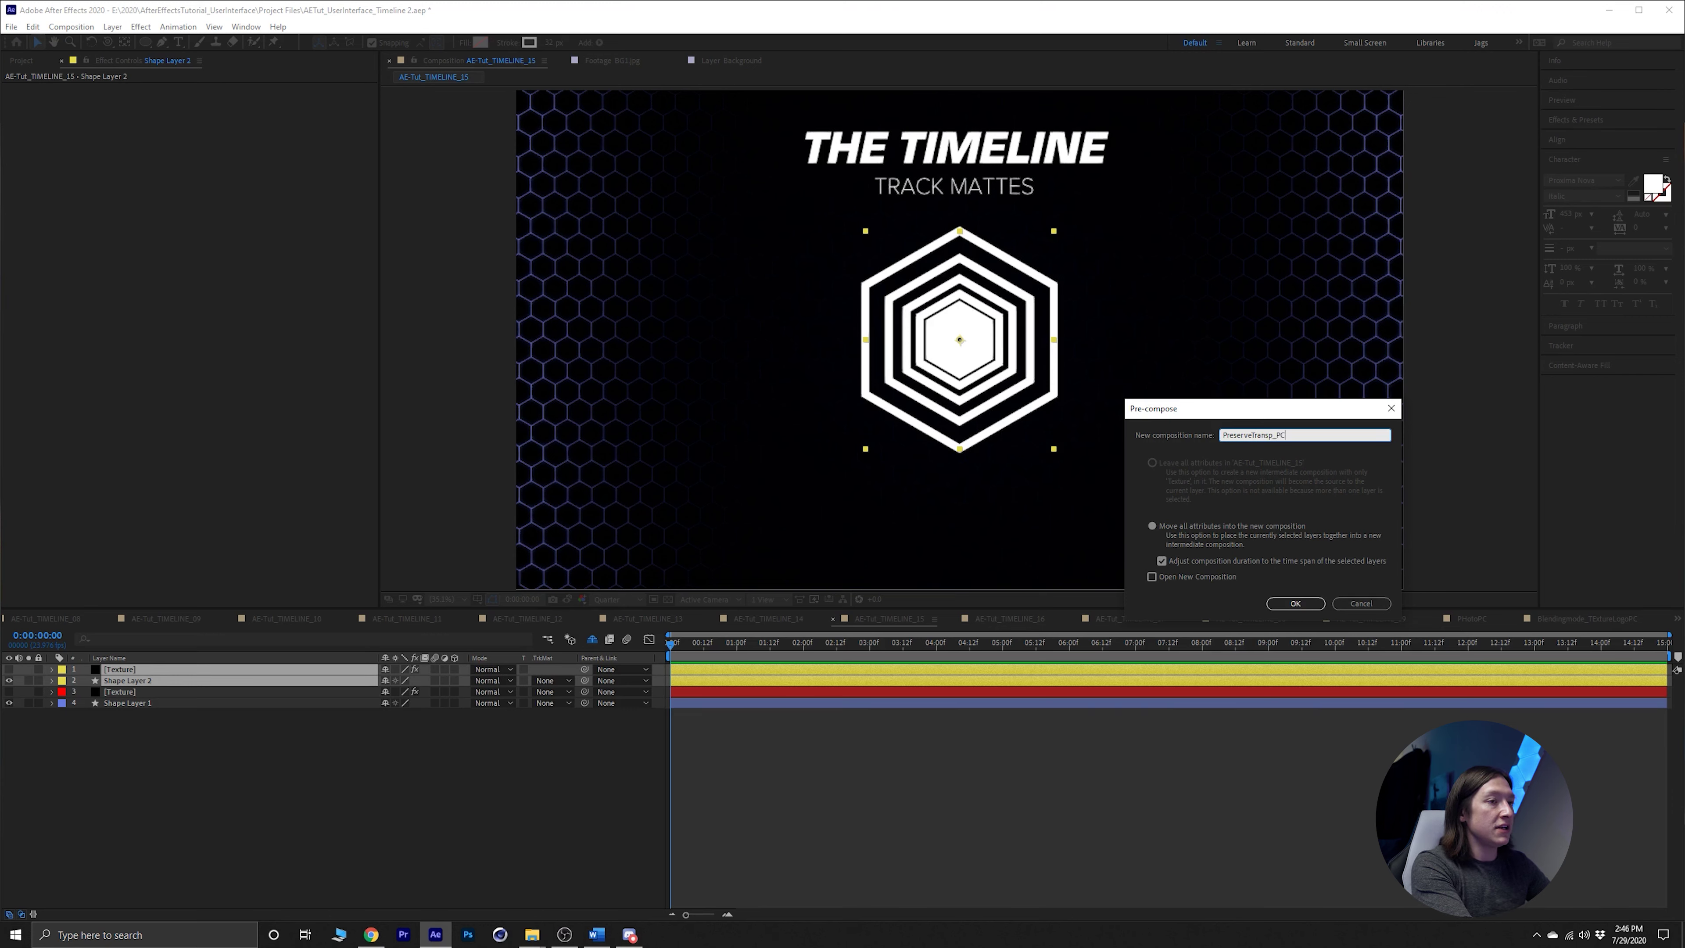
key("Return")
Open PreserveTransp_PC and toggle the Texture layer's visibility over the hexagon.
double_click(175, 668)
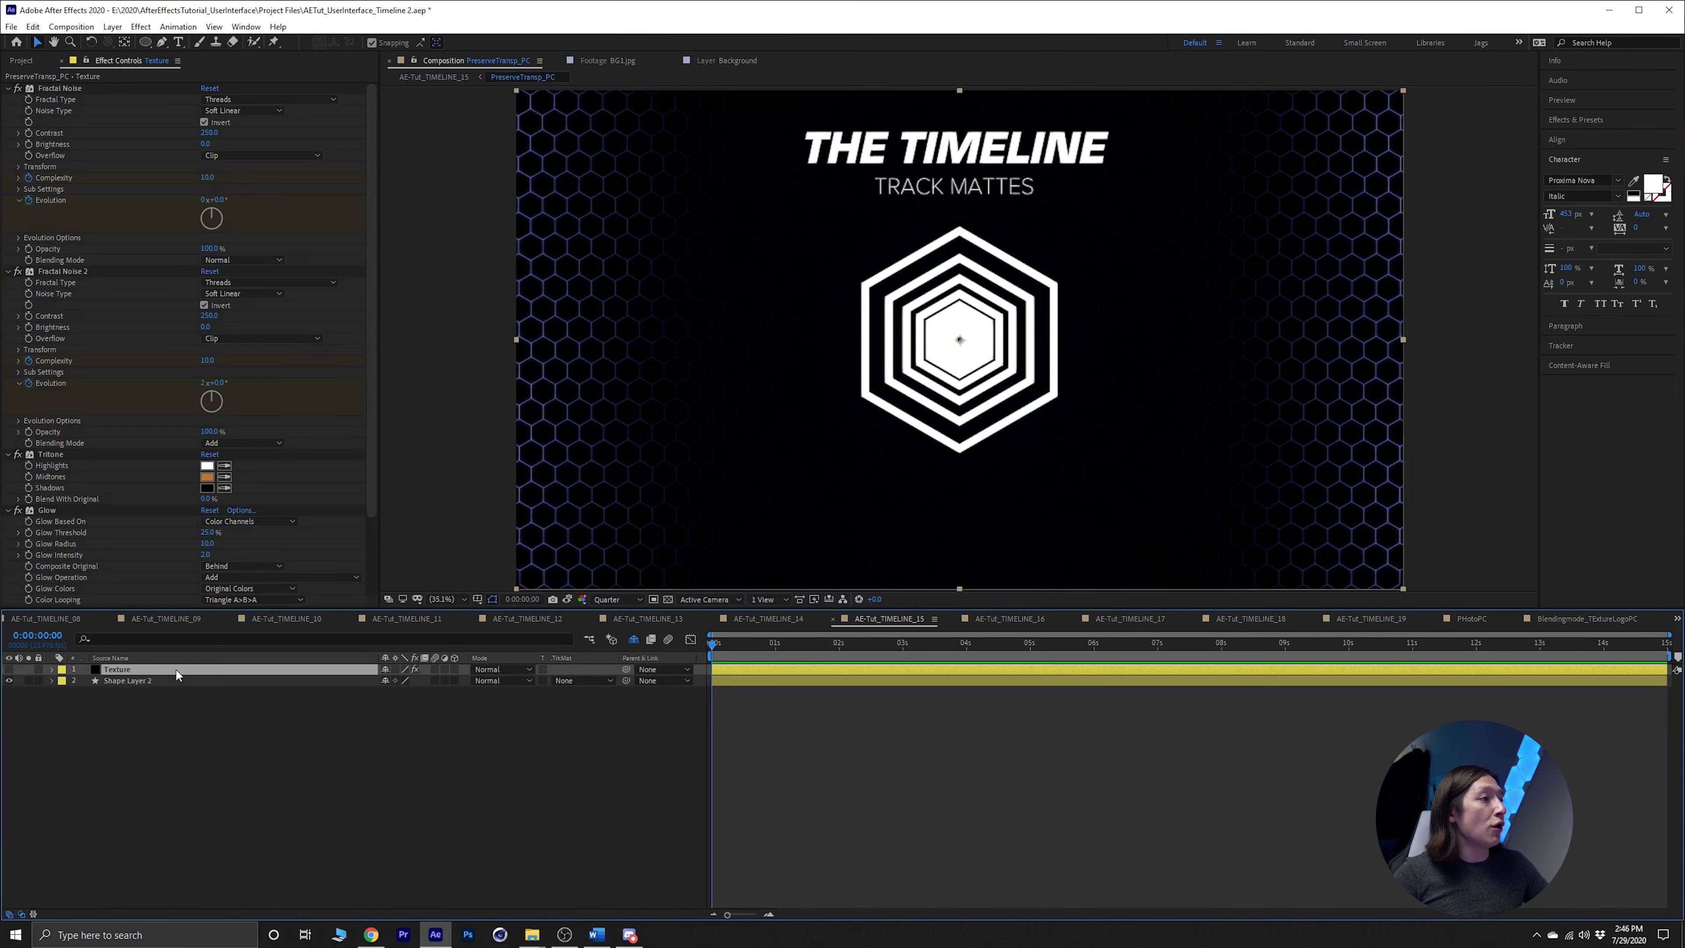
left_click(608, 687)
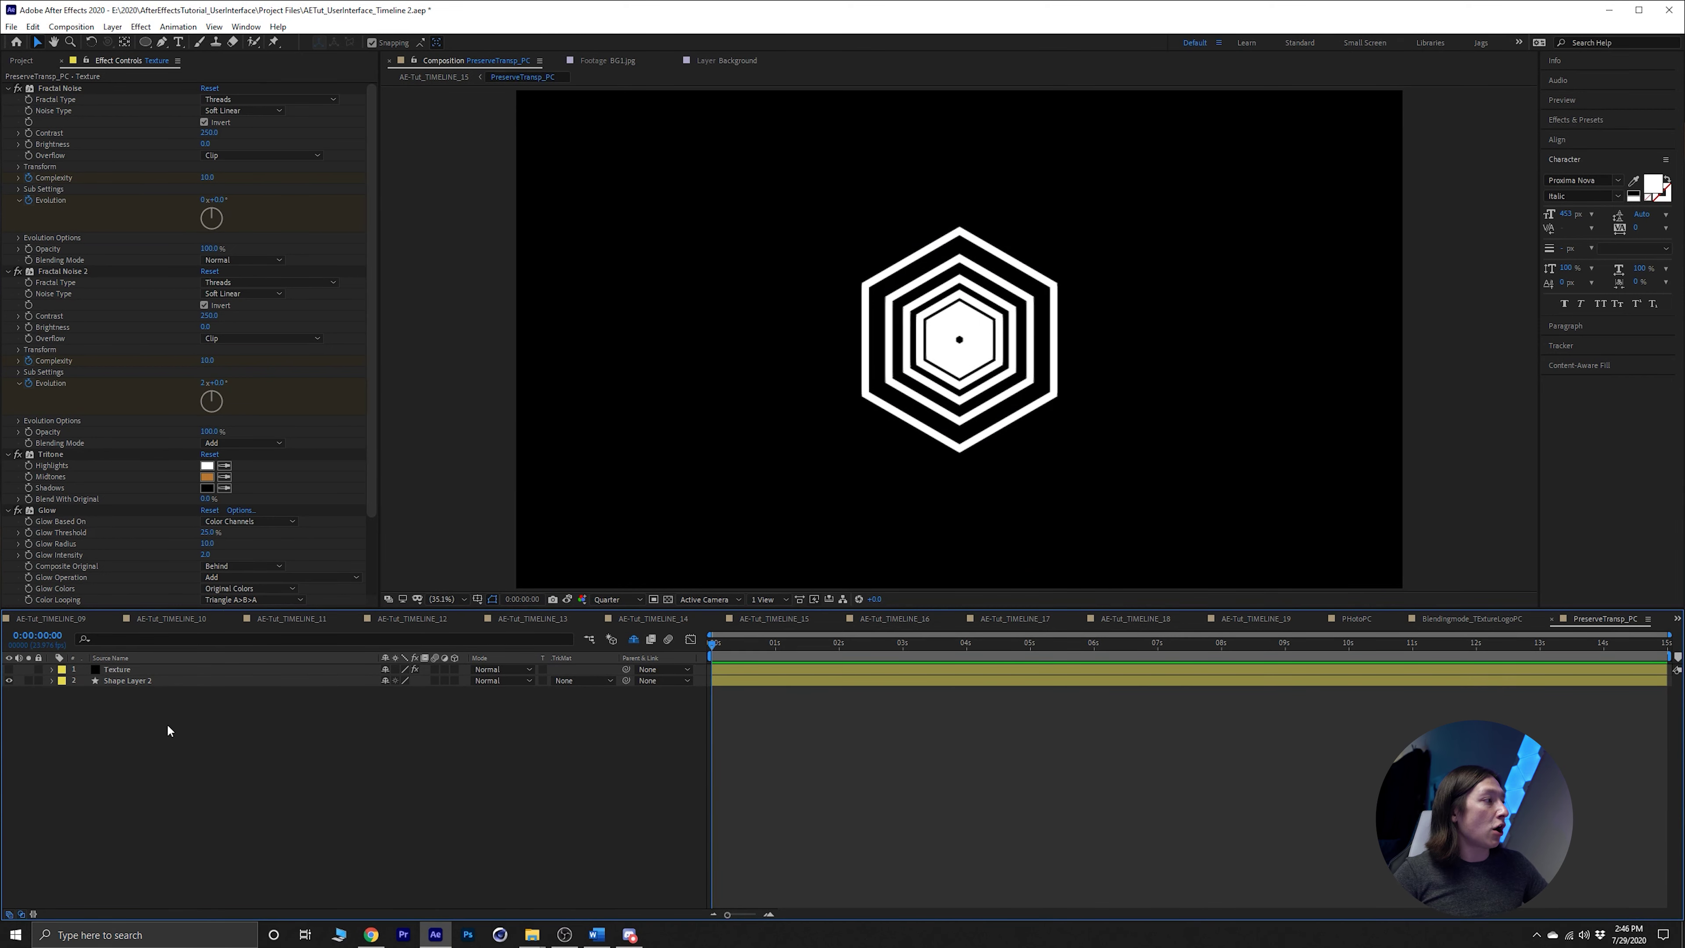
left_click(142, 673)
left_click(8, 669)
key("ctrl+Down")
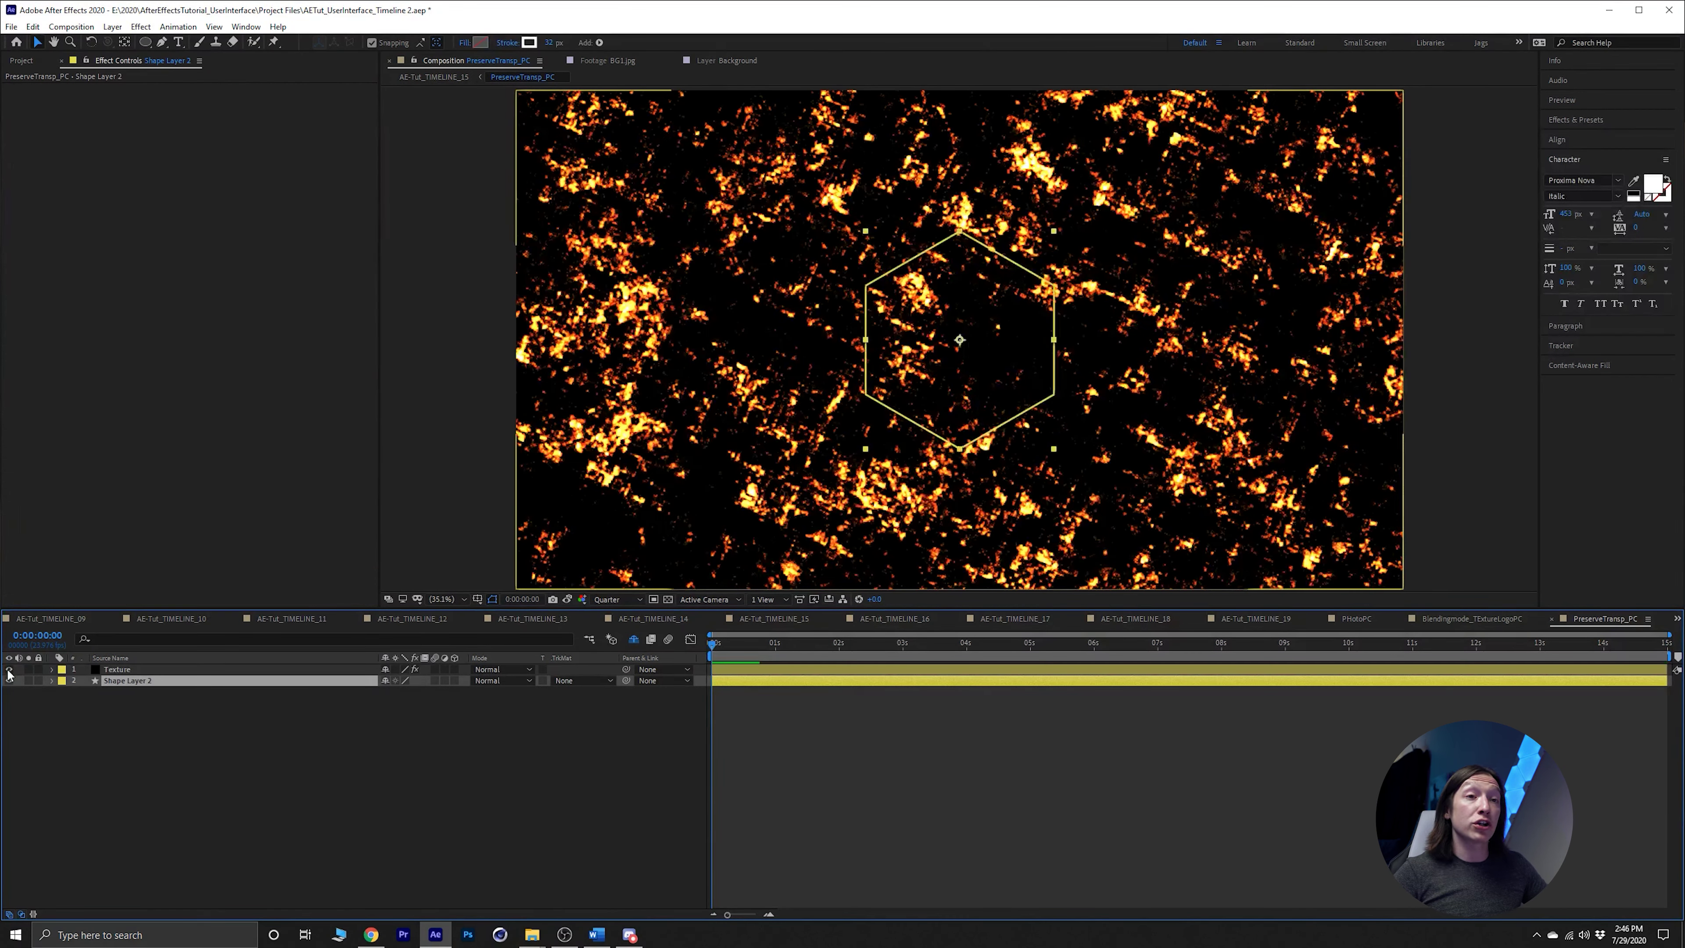
left_click(9, 669)
left_click(7, 670)
left_click(8, 671)
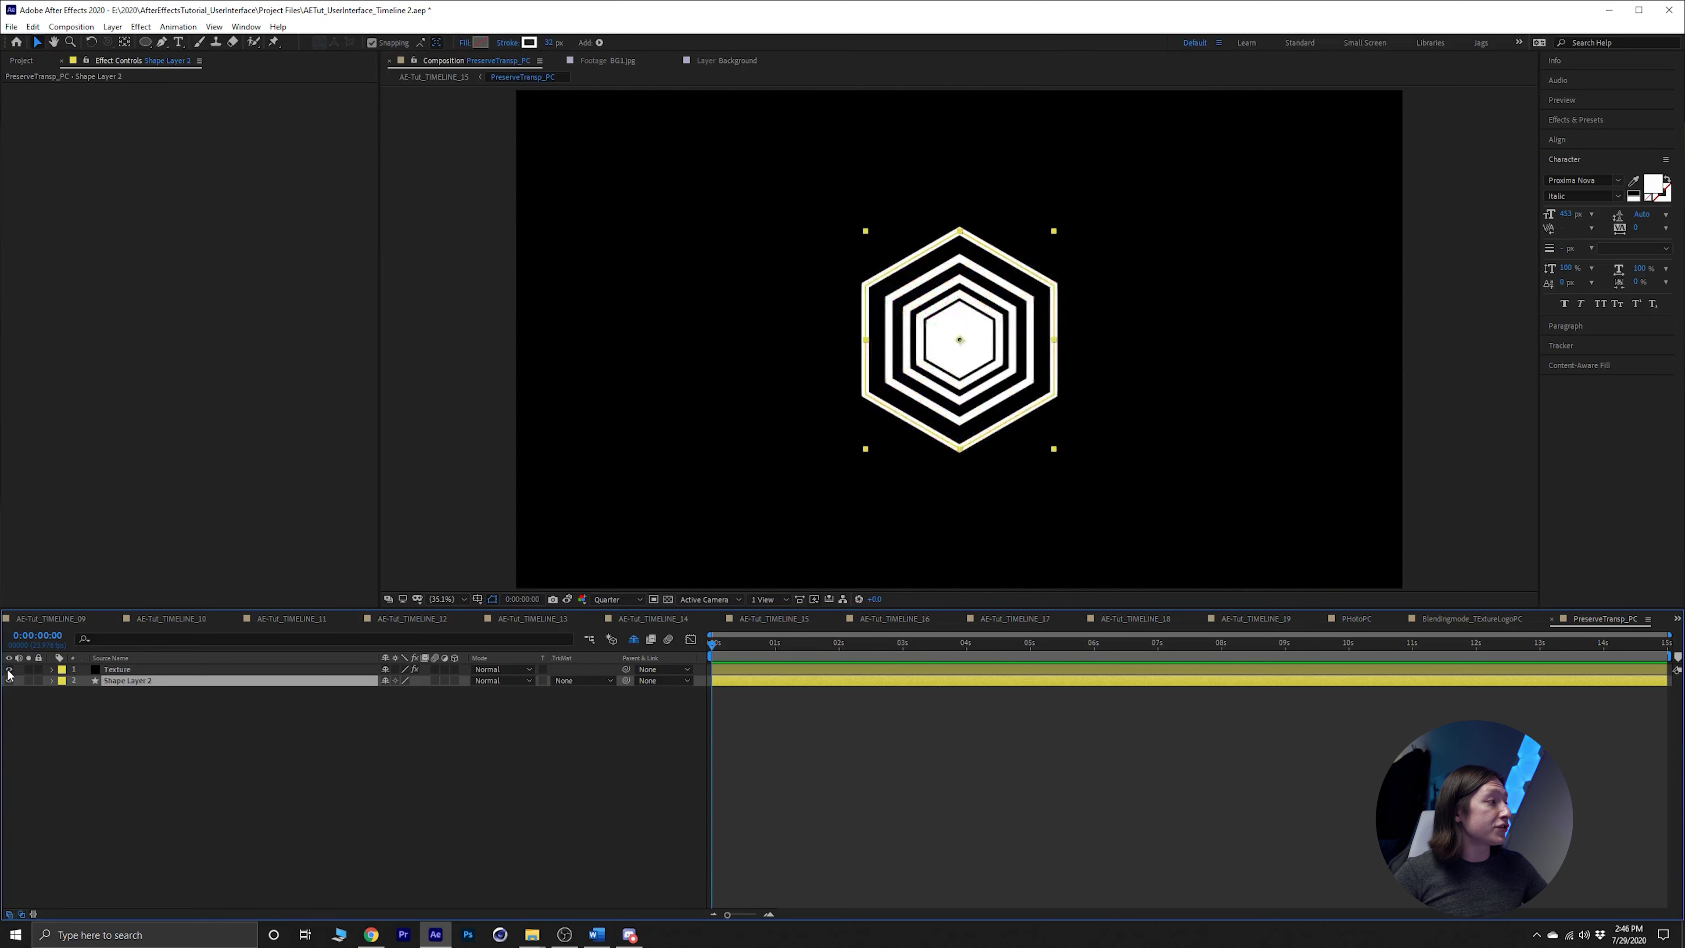
left_click(8, 670)
left_click(8, 669)
Turn on Preserve Underlying Transparency for Texture, show it, and scrub through the first second.
left_click(119, 669)
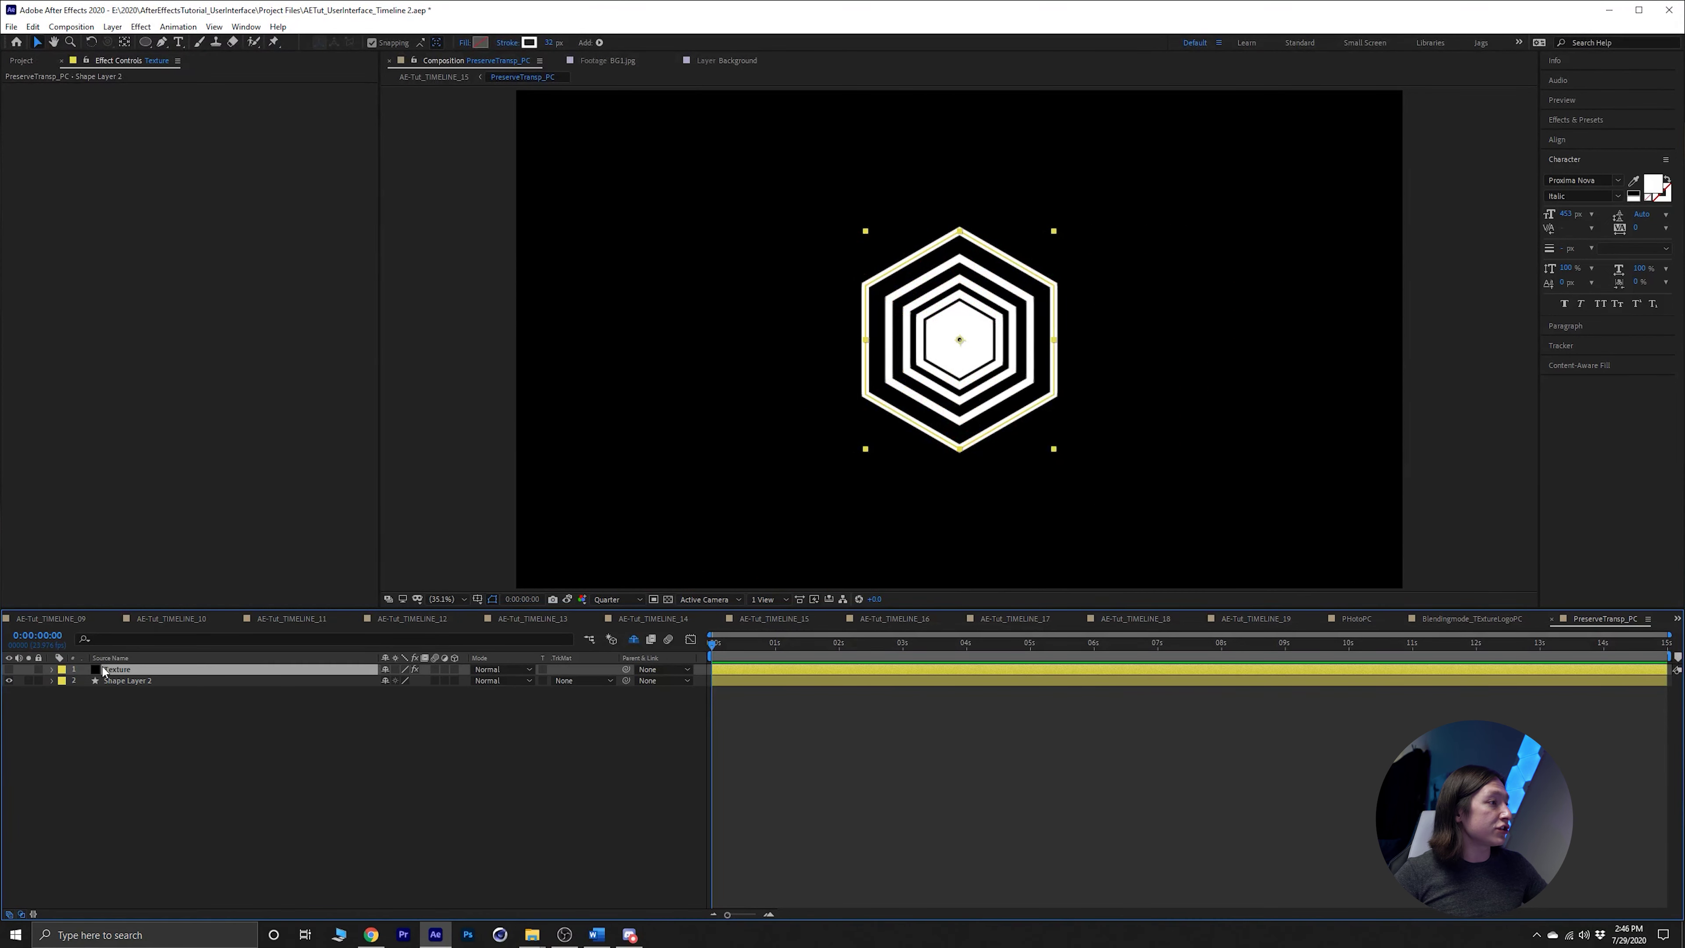
left_click(543, 669)
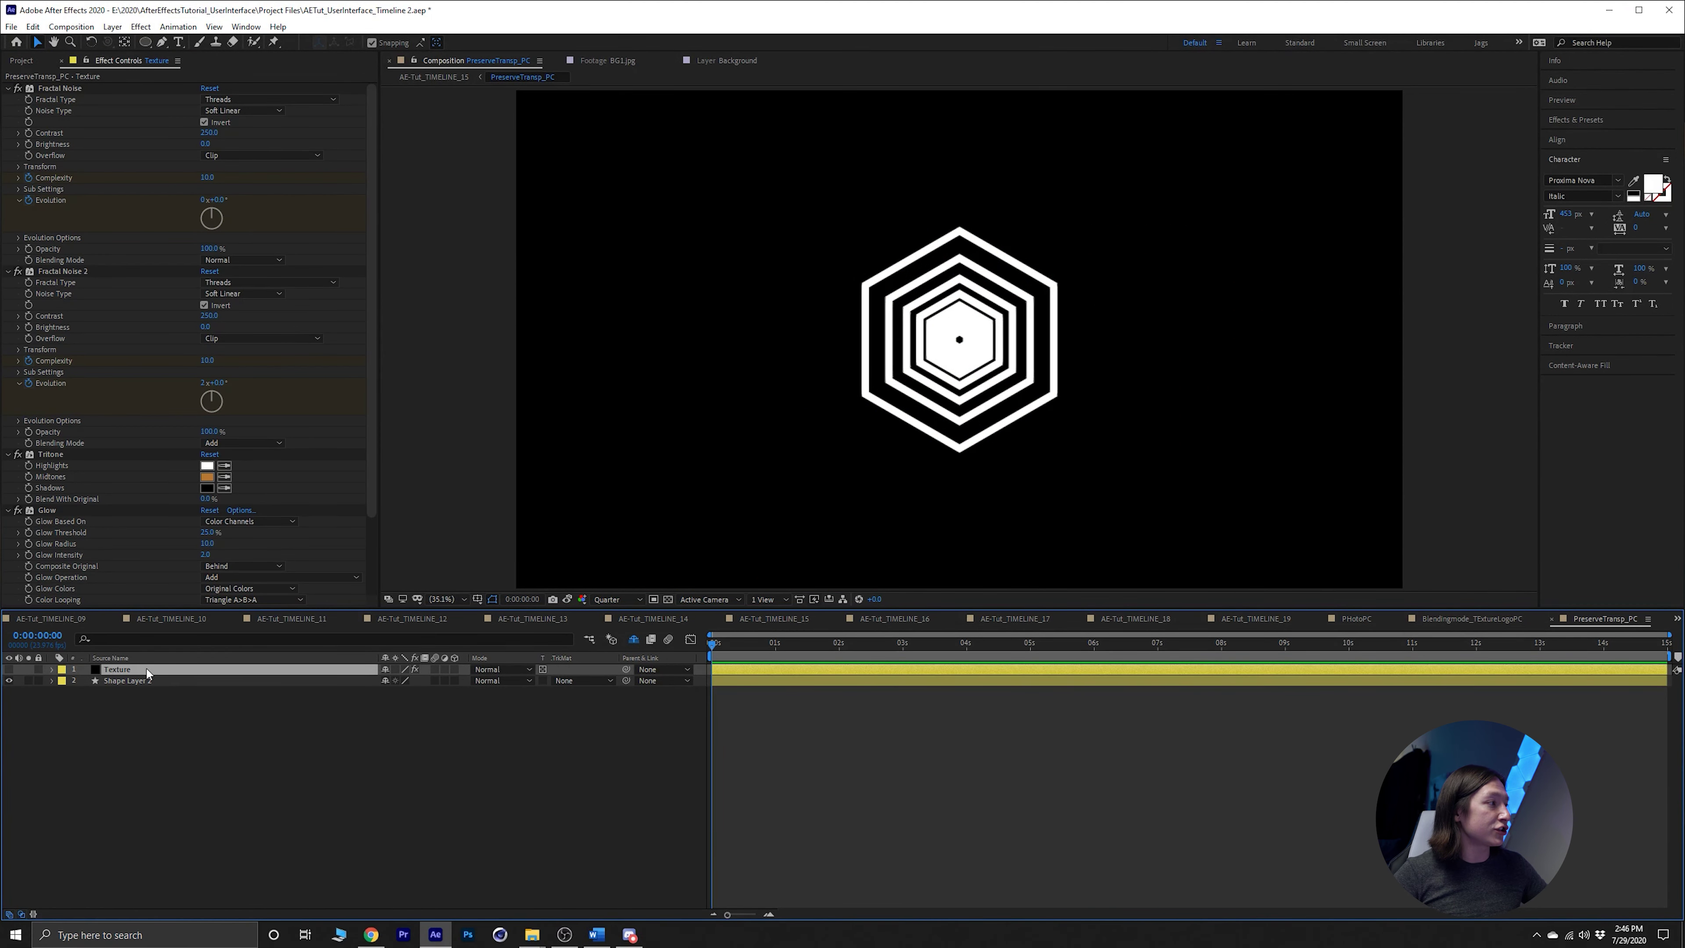
left_click(9, 669)
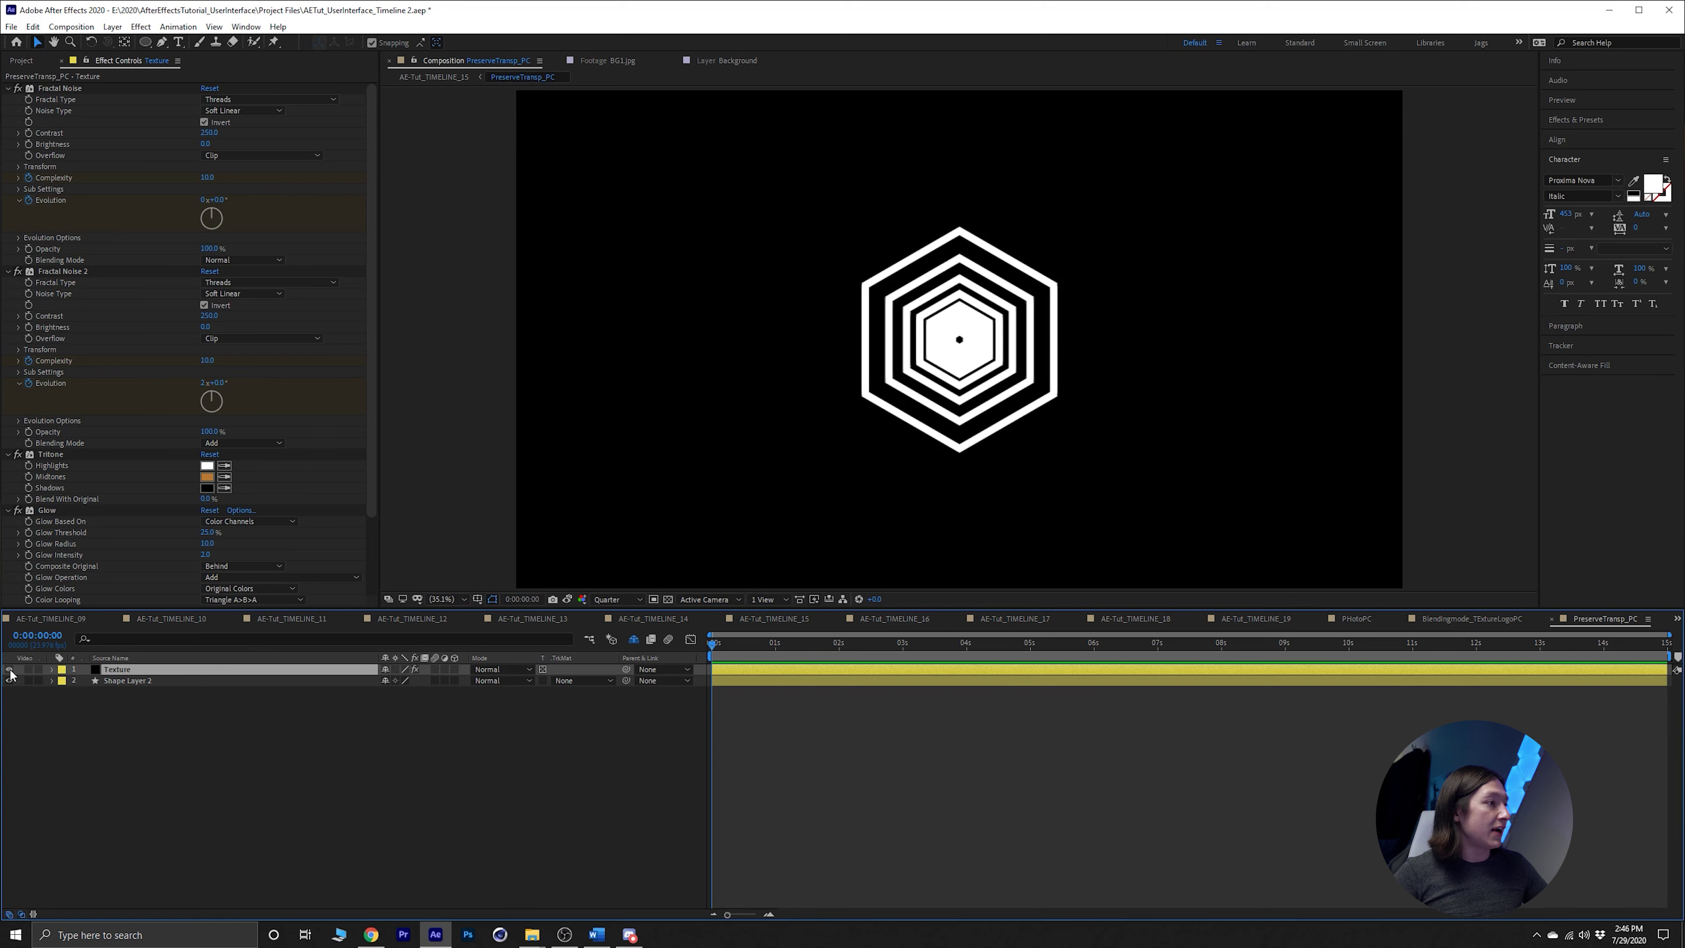
left_click(192, 680)
left_click(192, 669)
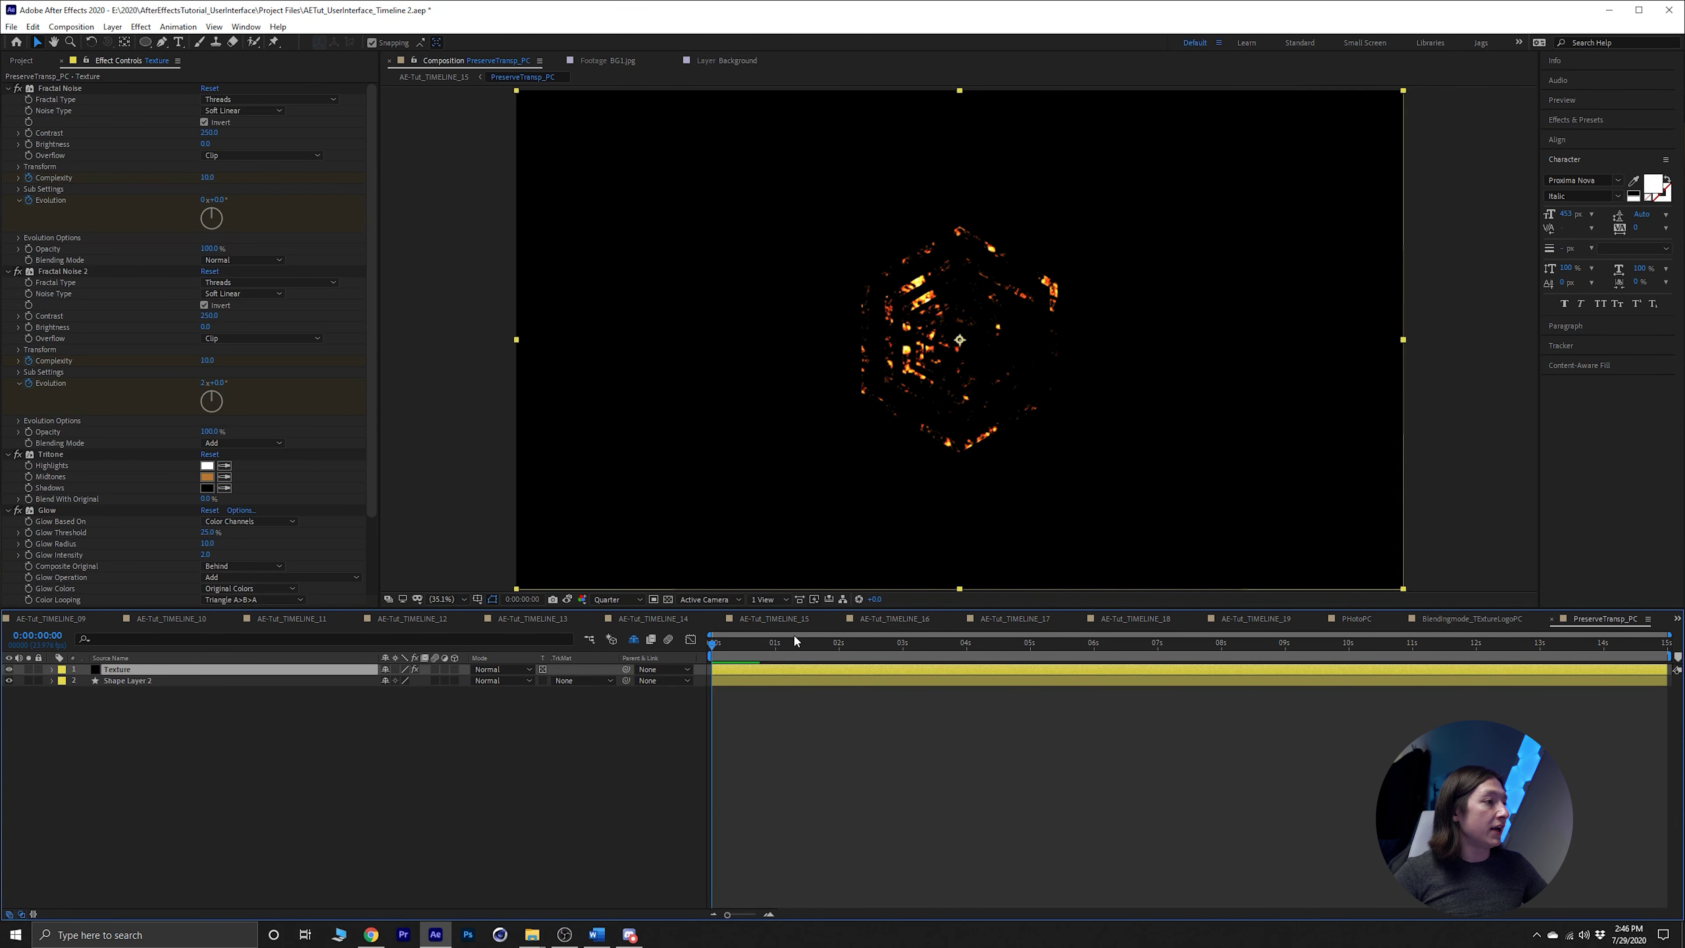
mouse_move(716, 642)
left_mouse_down()
mouse_move(799, 650)
mouse_move(707, 636)
left_mouse_up()
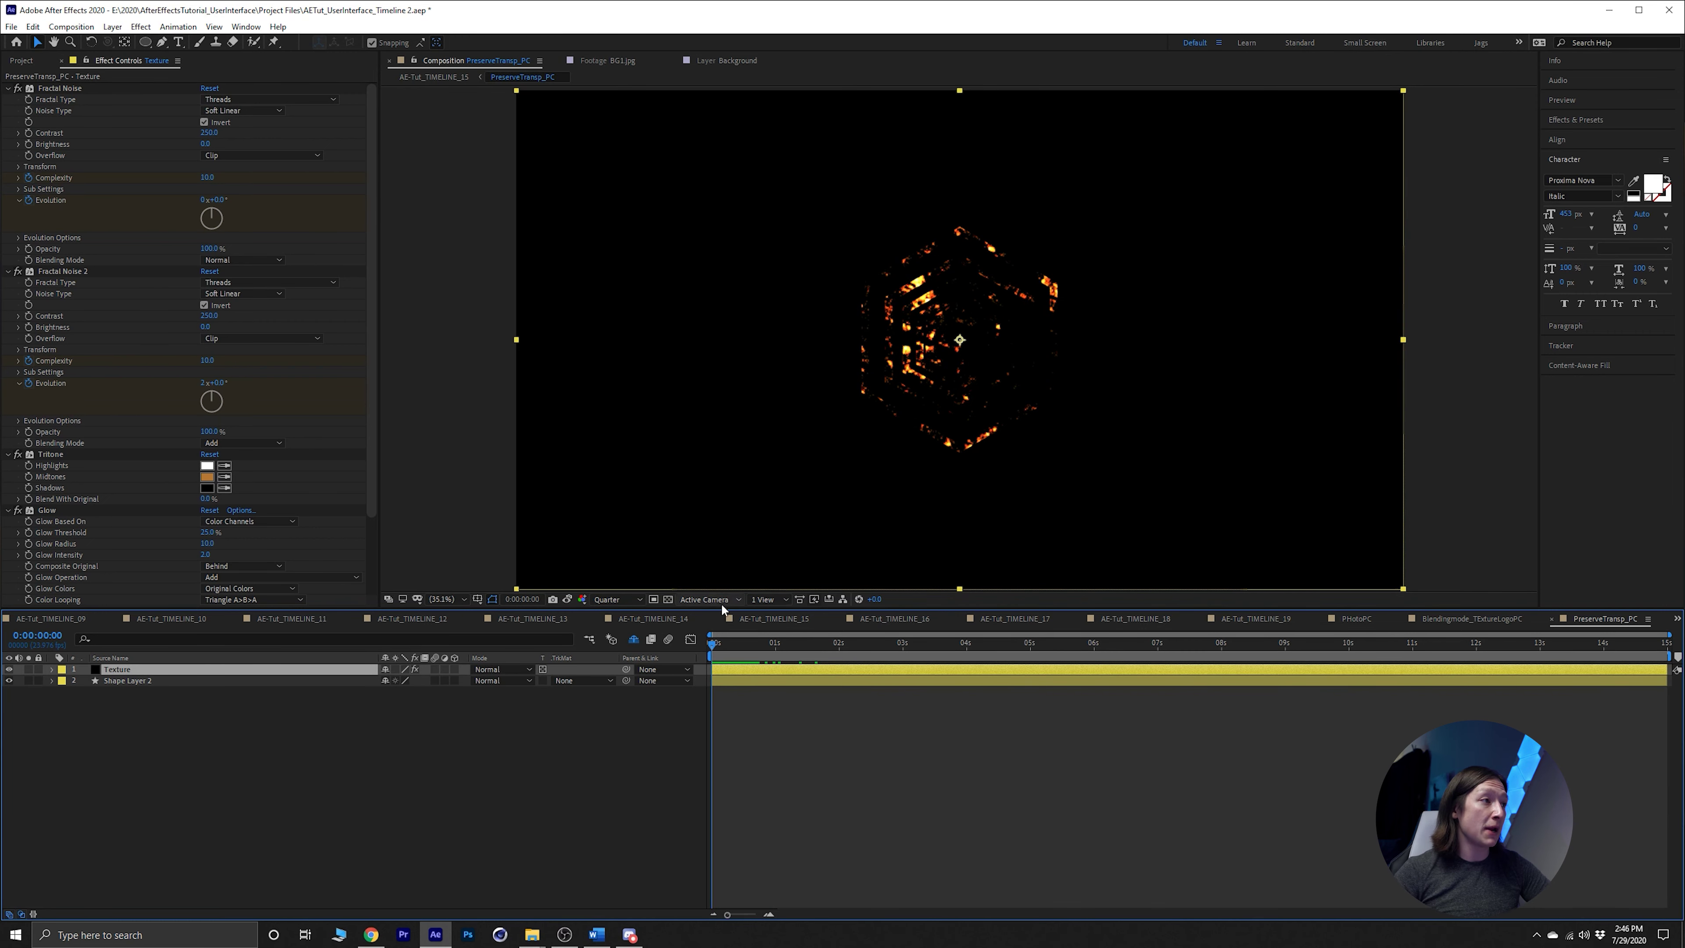
Enable the transparency checkerboard, hide the texture, and change Shape Layer 2's stroke to red.
left_click(666, 599)
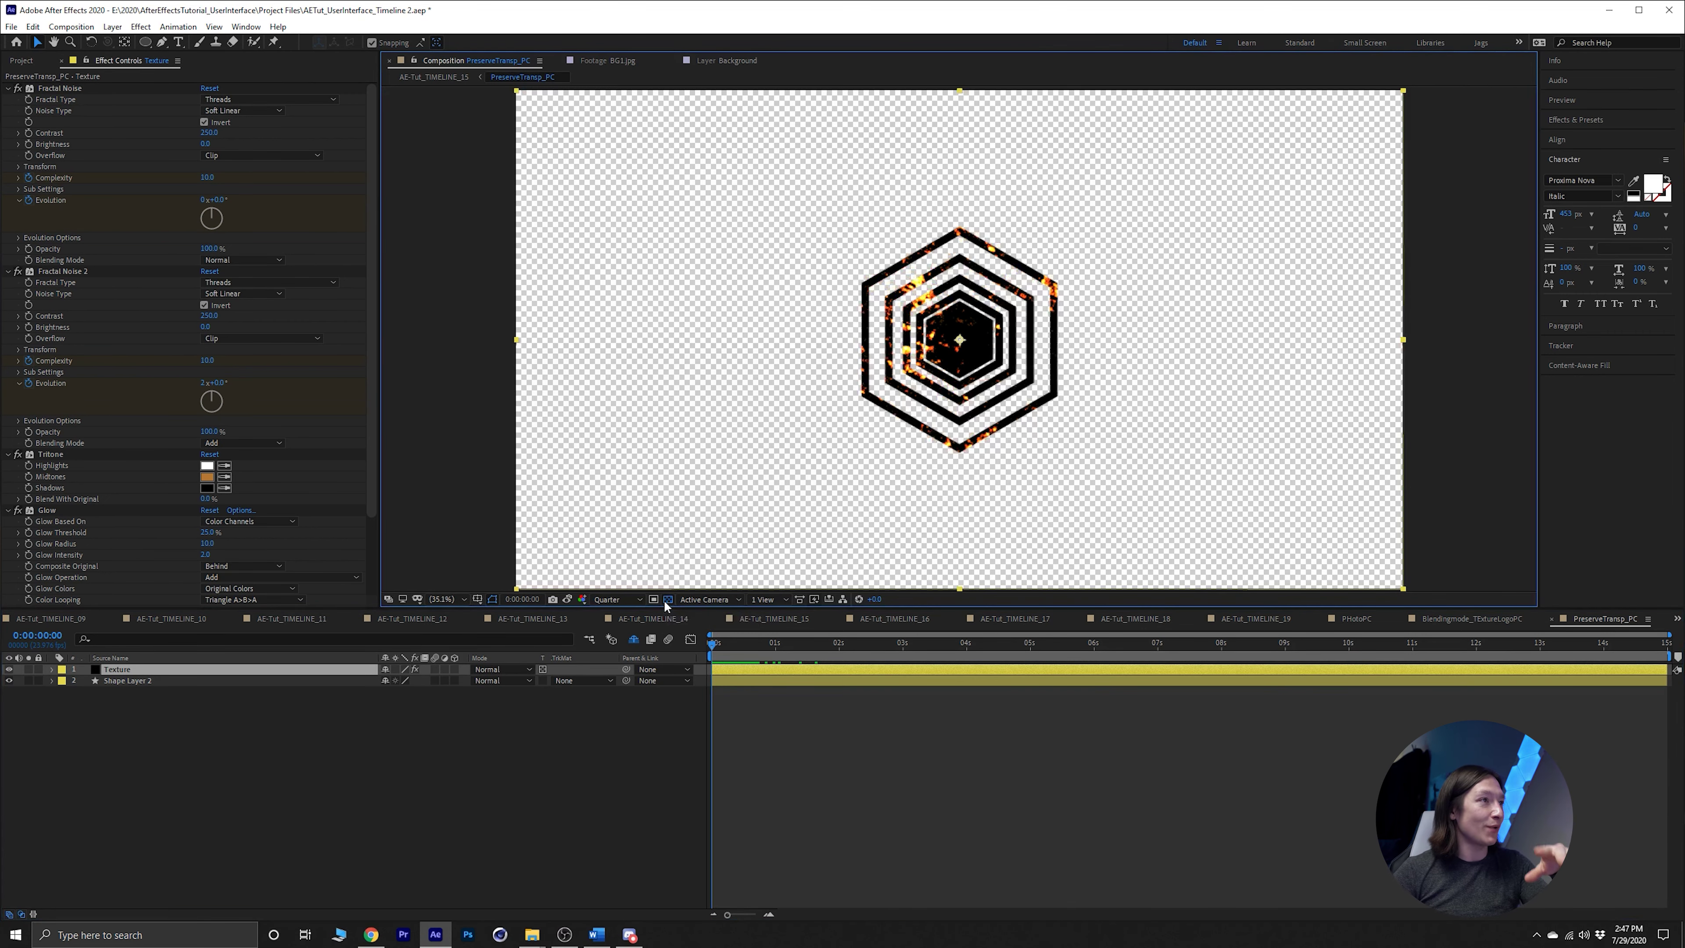
left_click(9, 669)
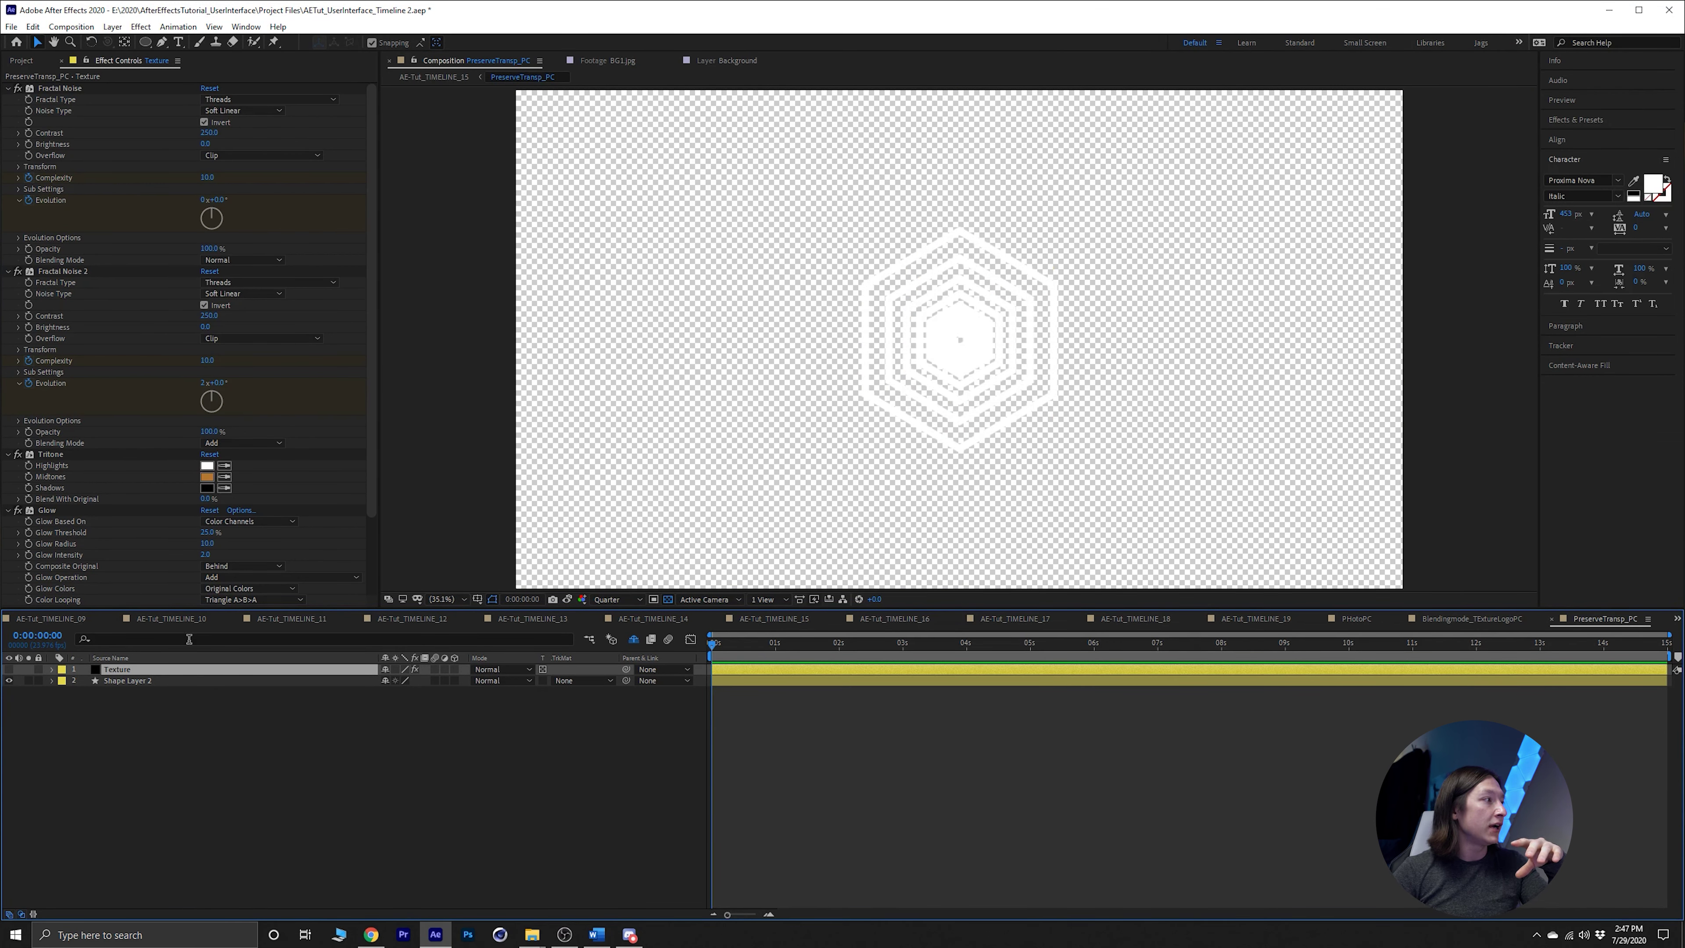
left_click(199, 680)
left_click(529, 42)
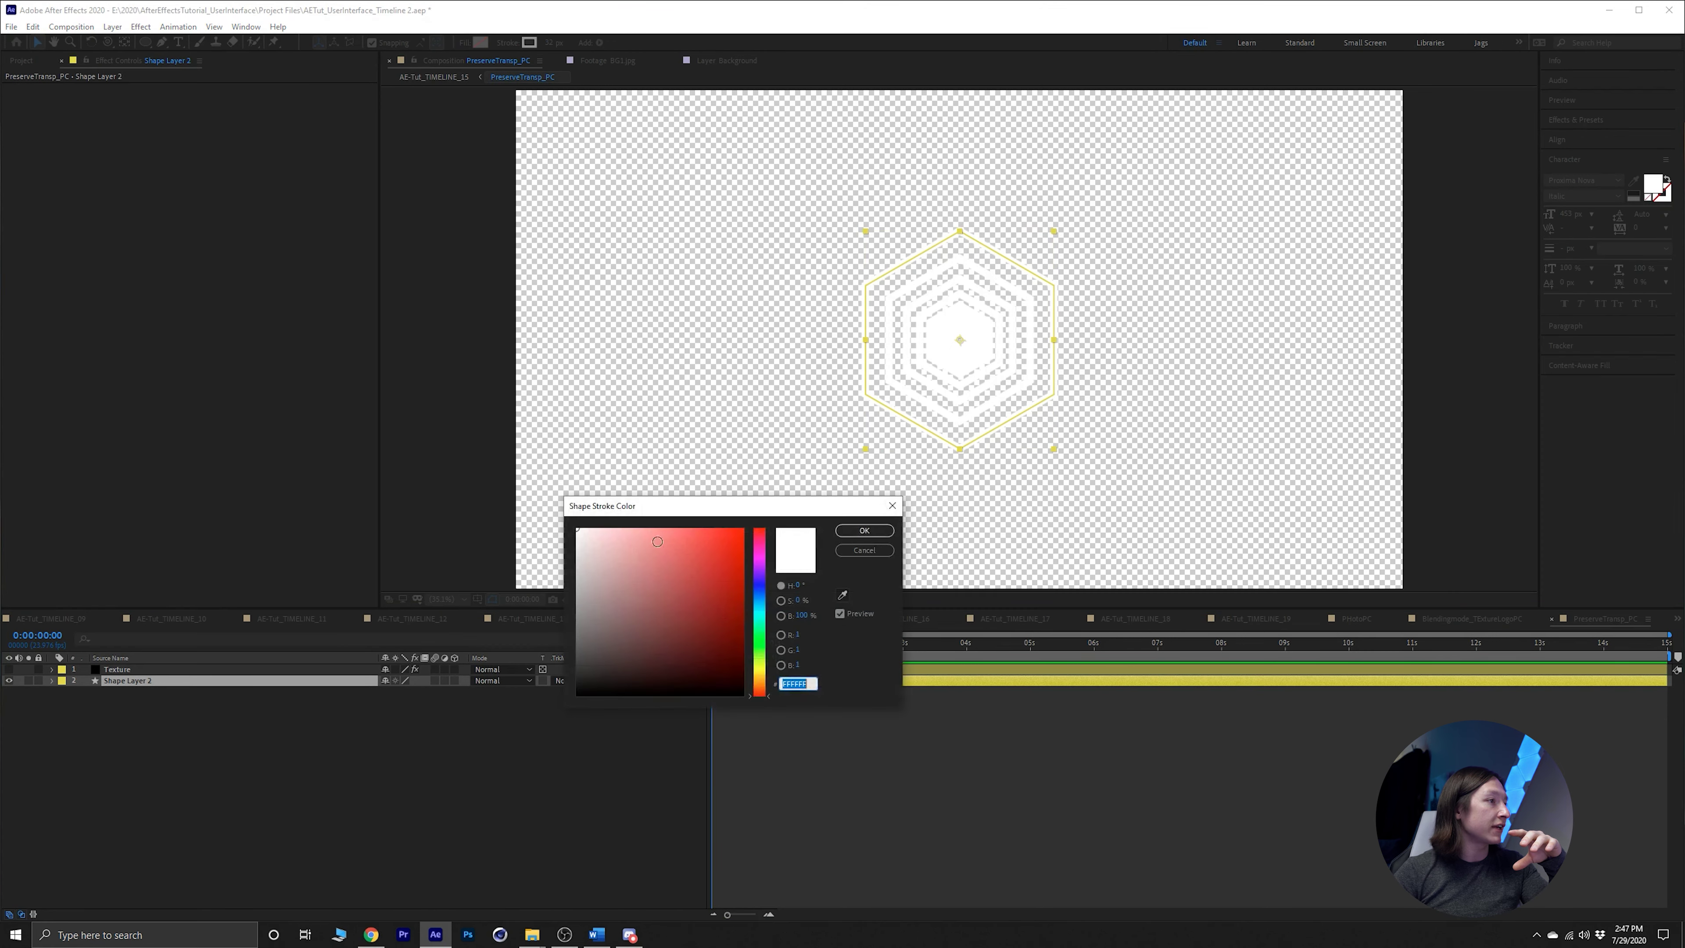
left_click(742, 565)
left_click(850, 537)
left_click(572, 748)
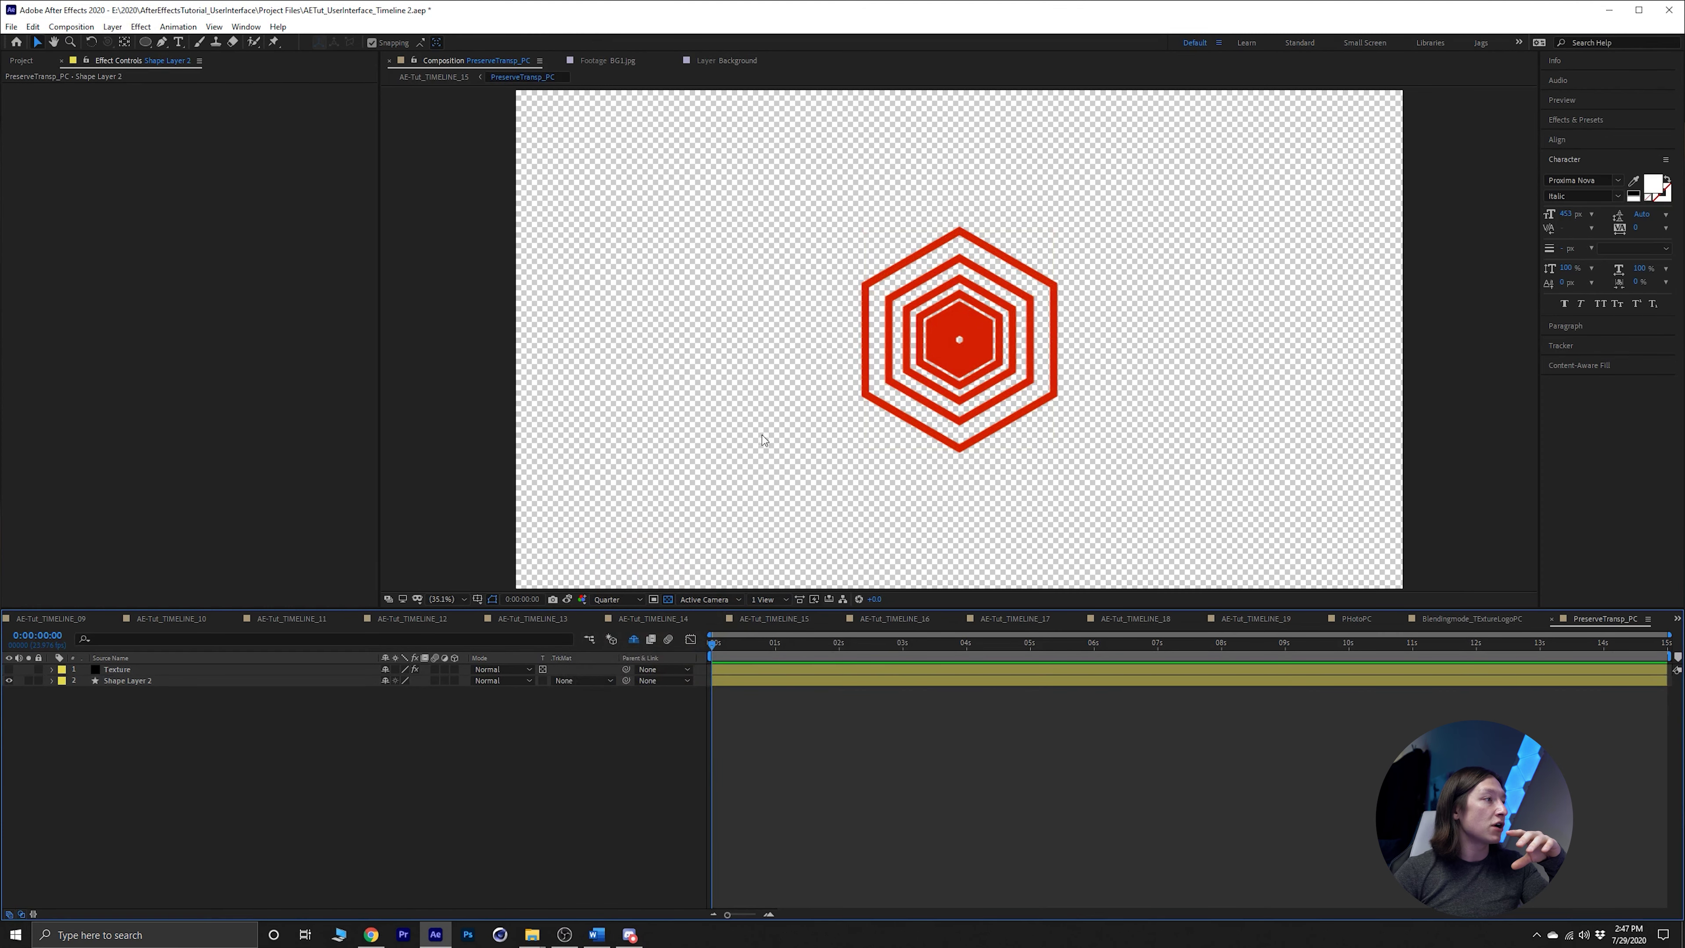
Show the texture over the red hexagon, leave the hexagon hidden, and return to AE-Tut_TIMELINE_15.
left_click(129, 670)
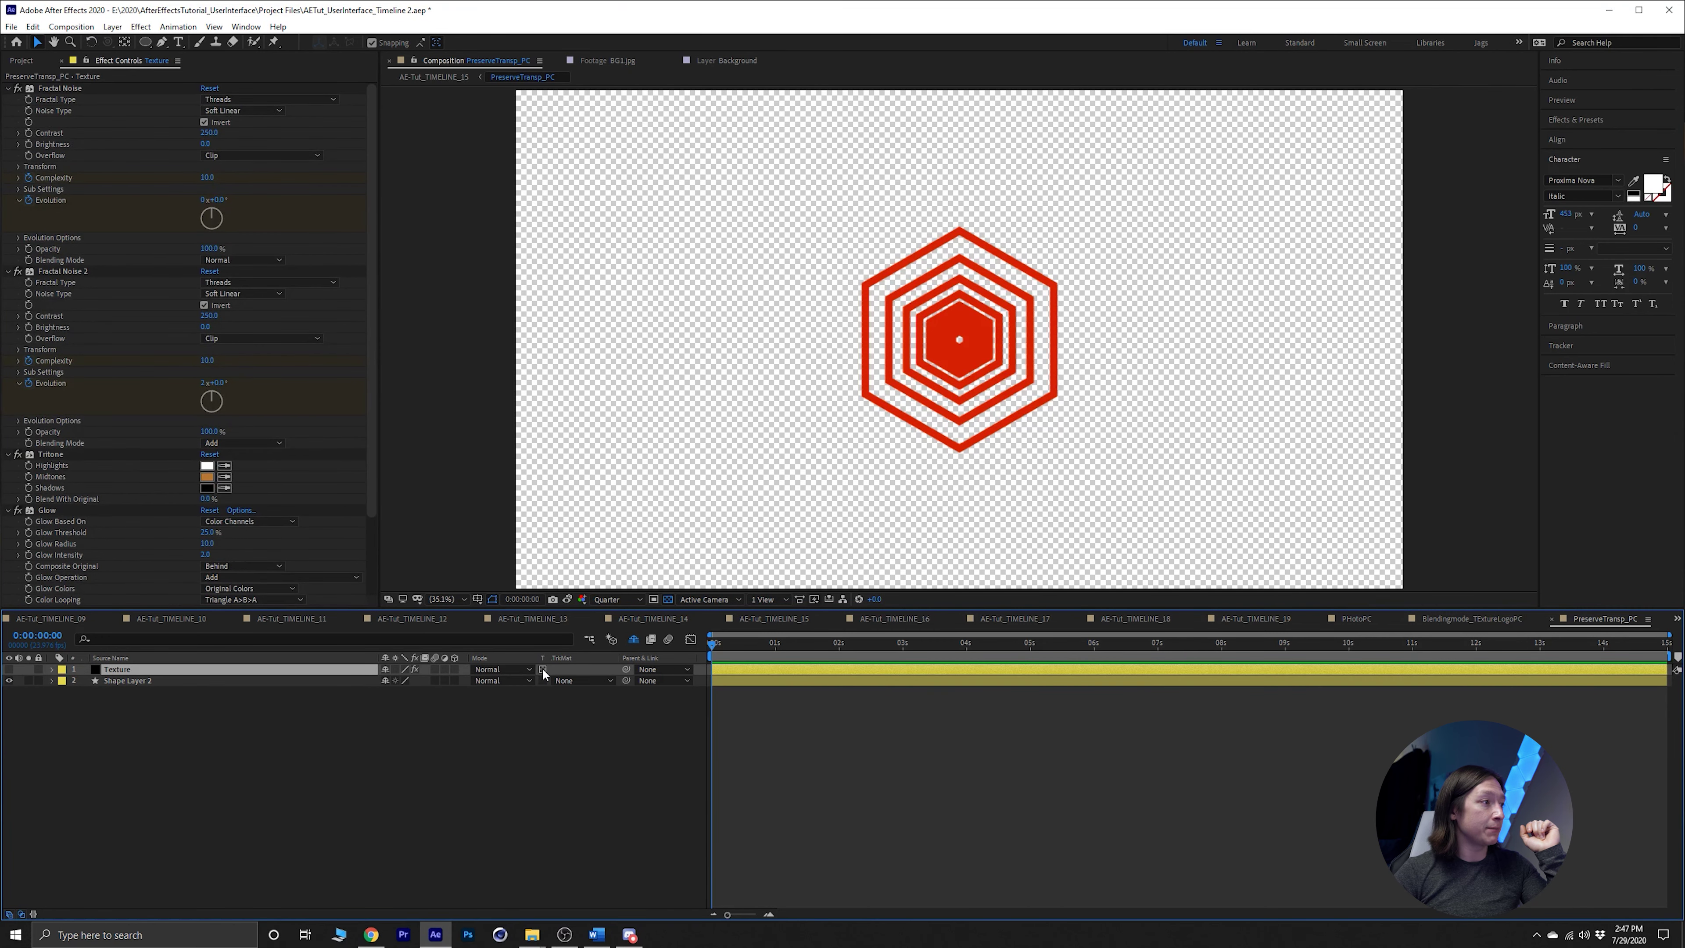
left_click(10, 669)
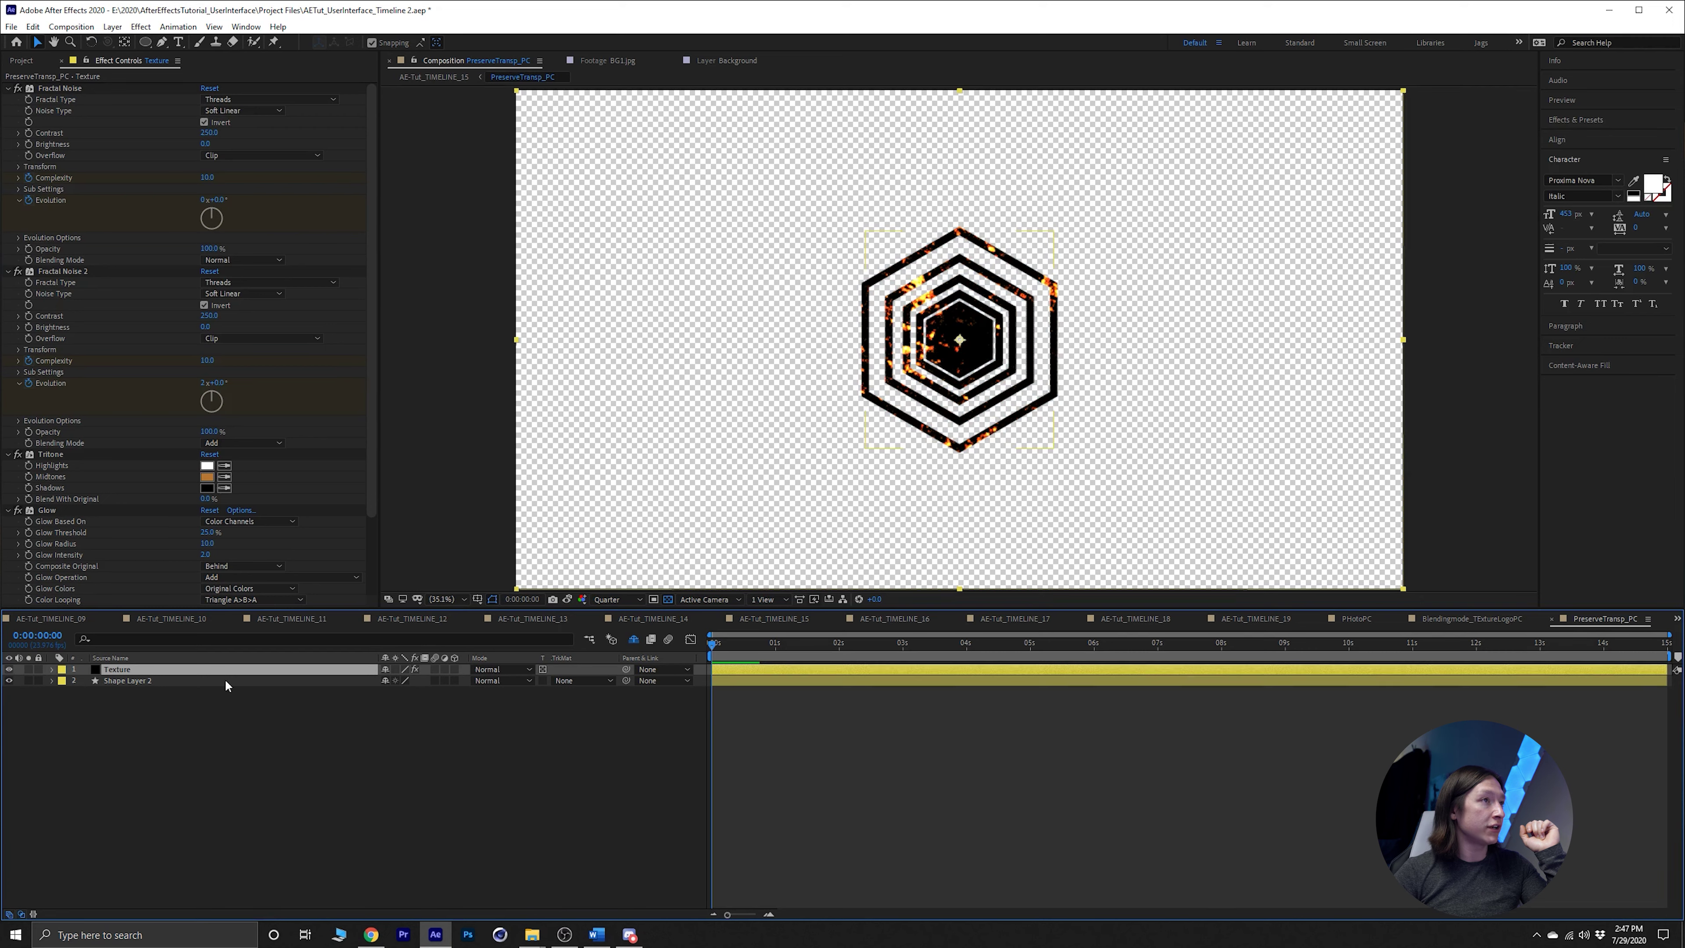
left_click(149, 681)
left_click(9, 681)
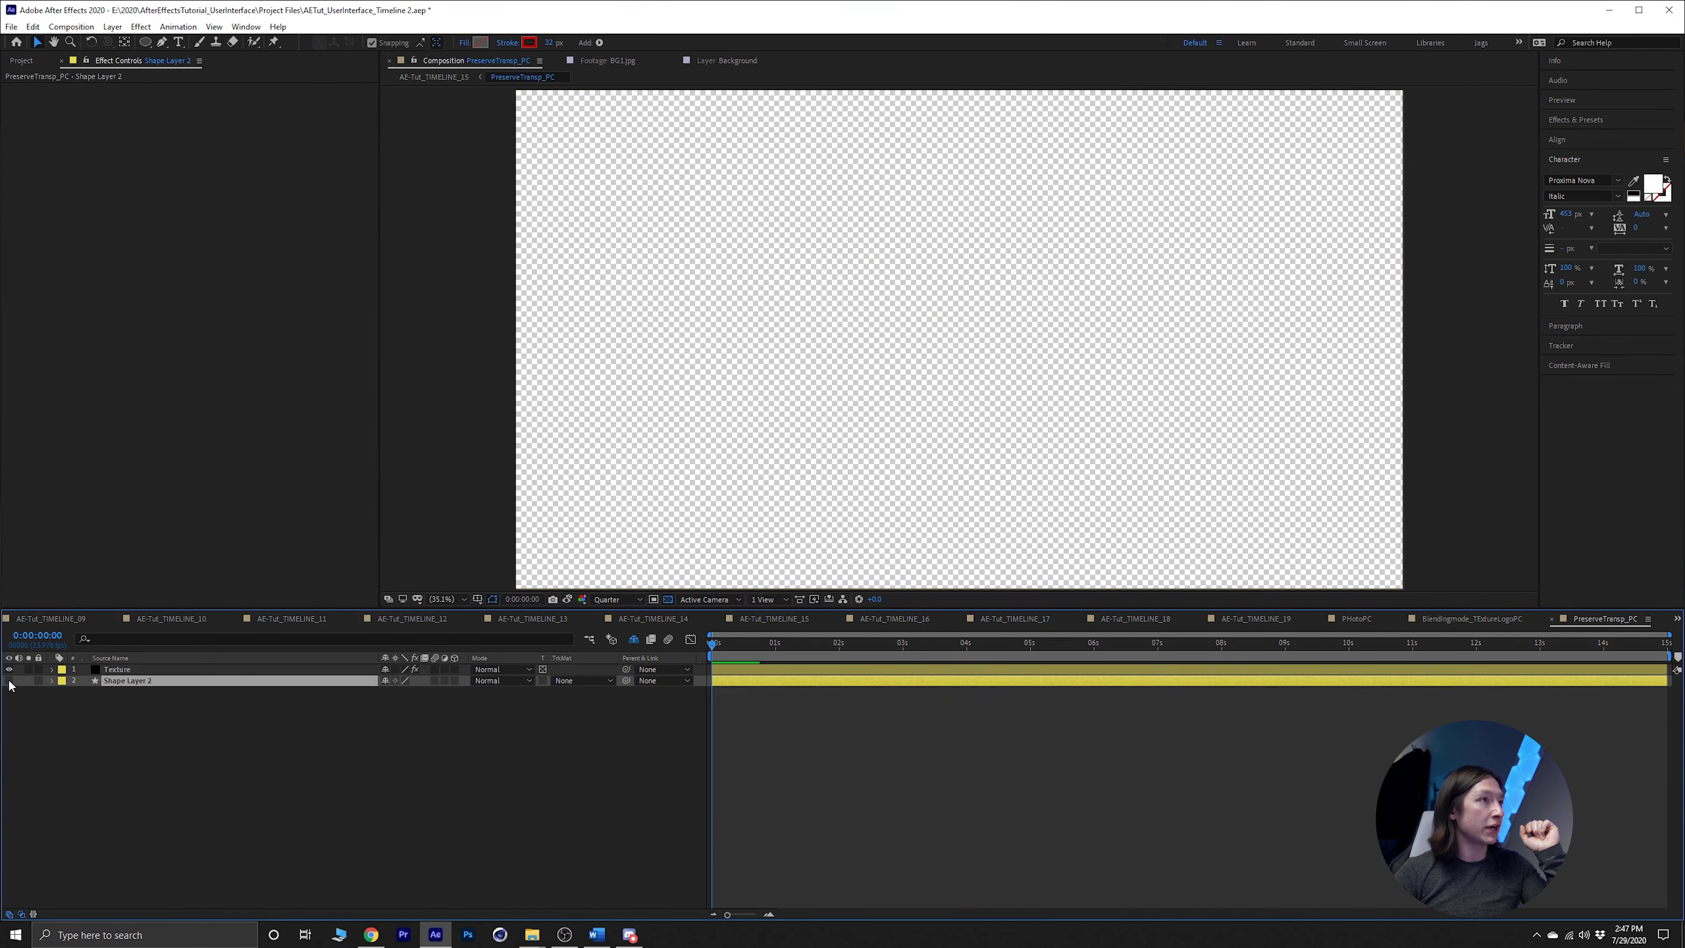
left_click(9, 681)
left_click(9, 681)
left_click(9, 681)
left_click(9, 680)
left_click(9, 681)
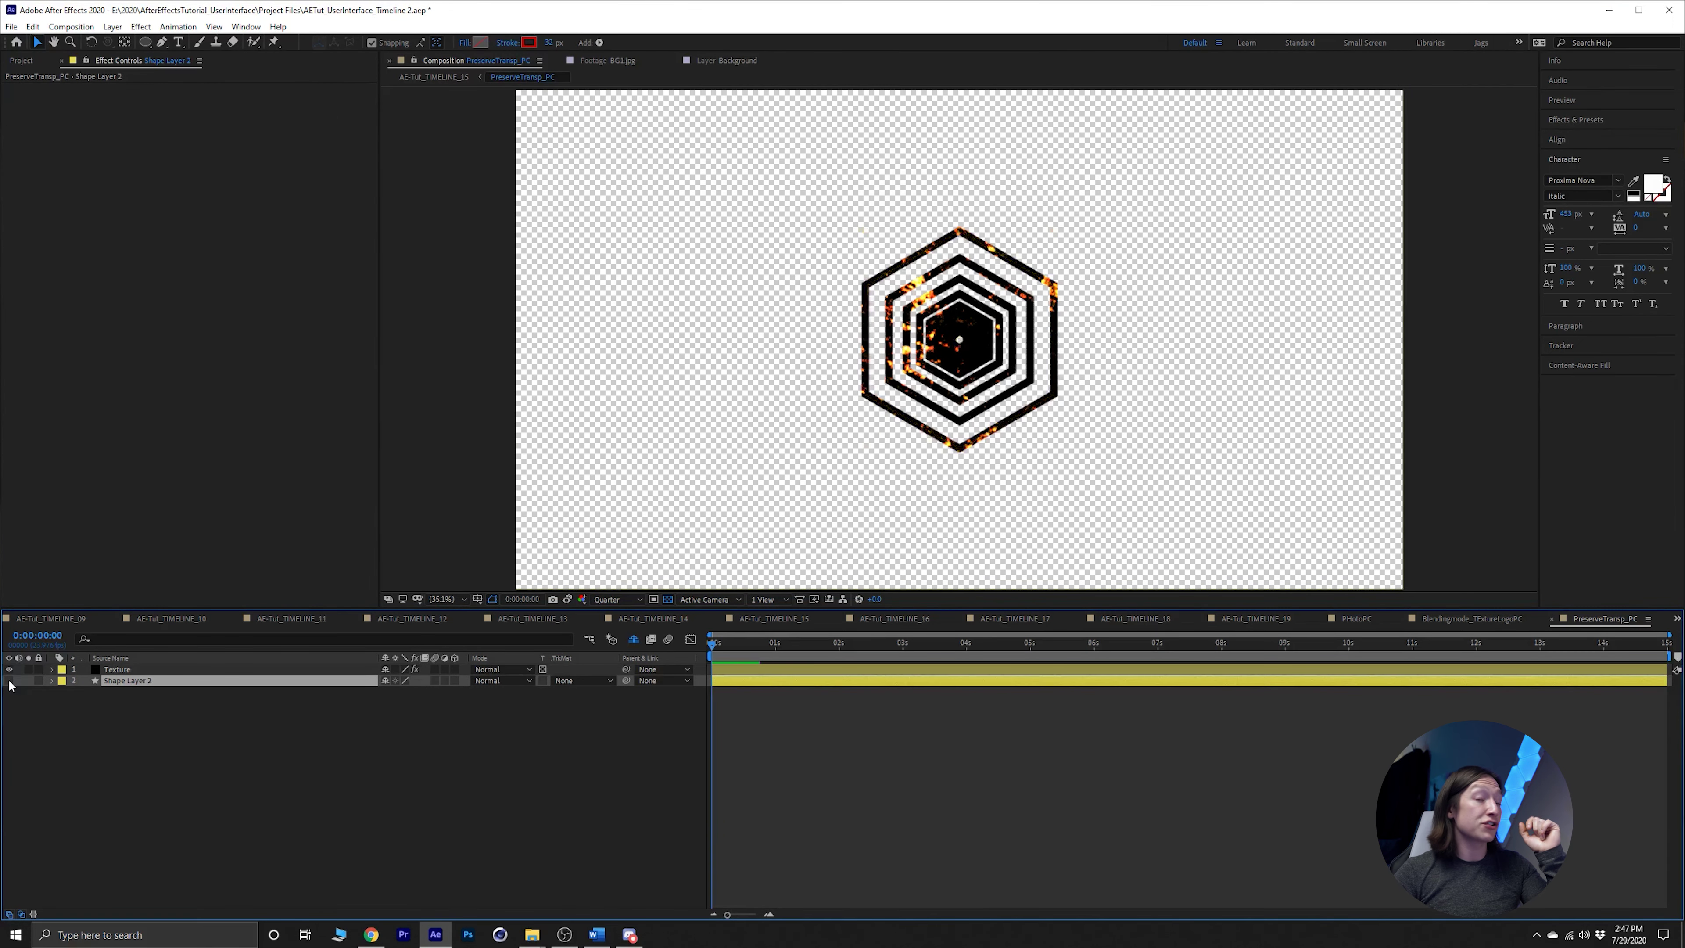
left_click(9, 681)
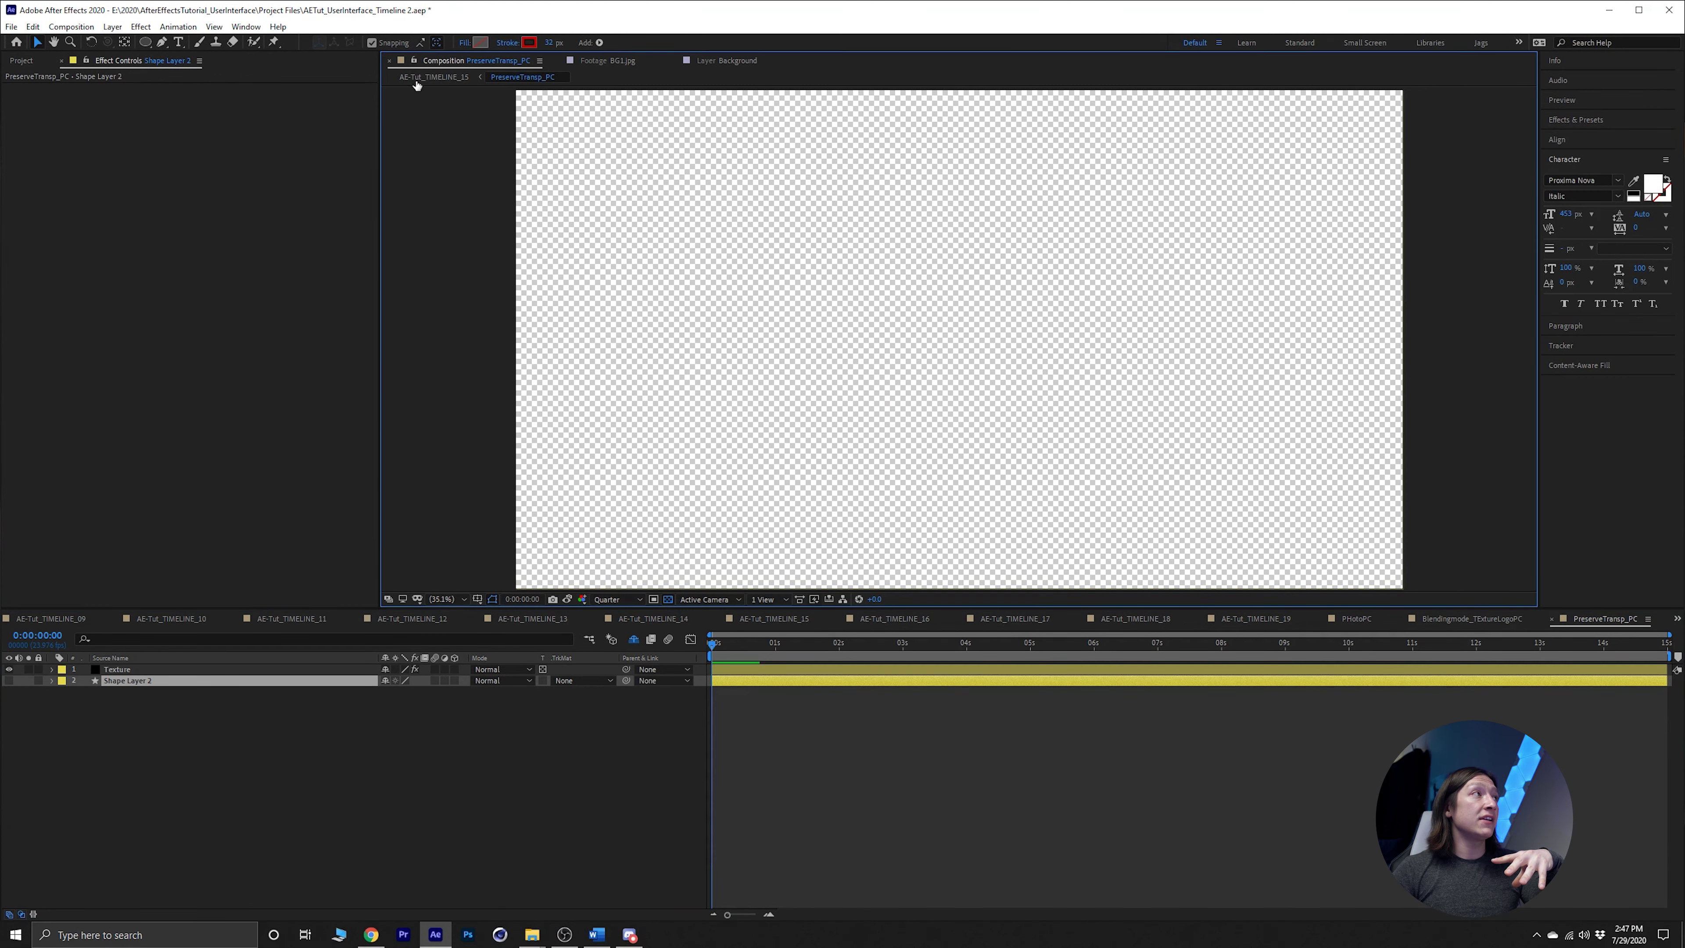
left_click(418, 78)
left_click(145, 671)
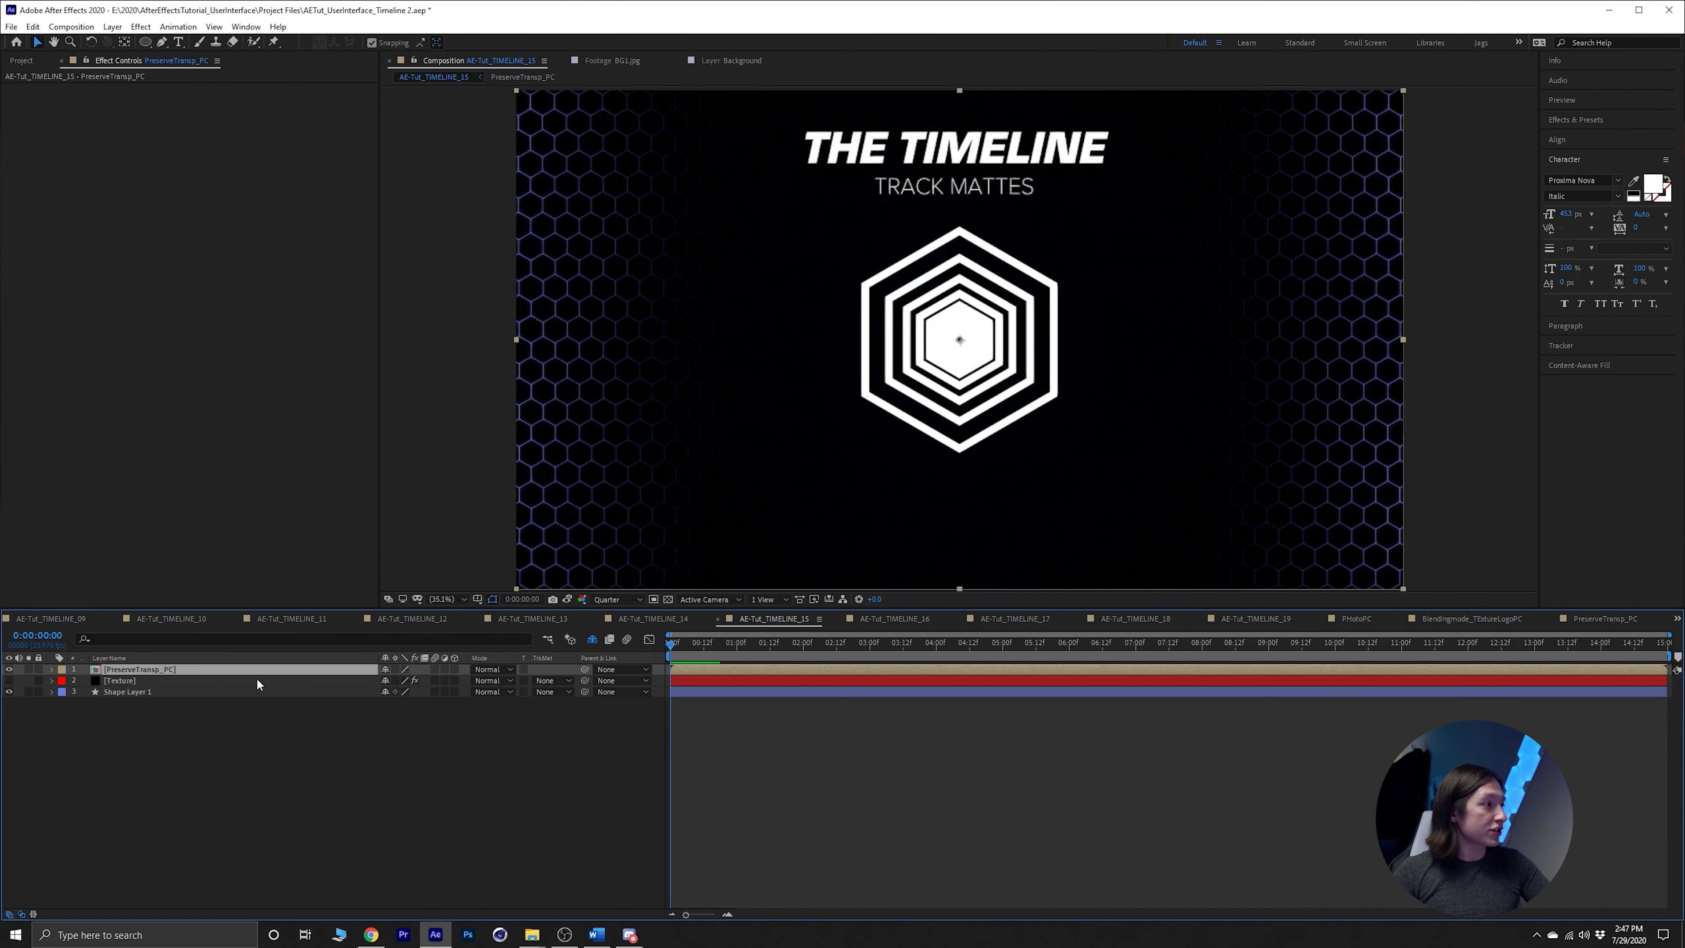
Delete the PreserveTransp_PC layer and show the fiery Texture layer.
key("Delete")
left_click(126, 679)
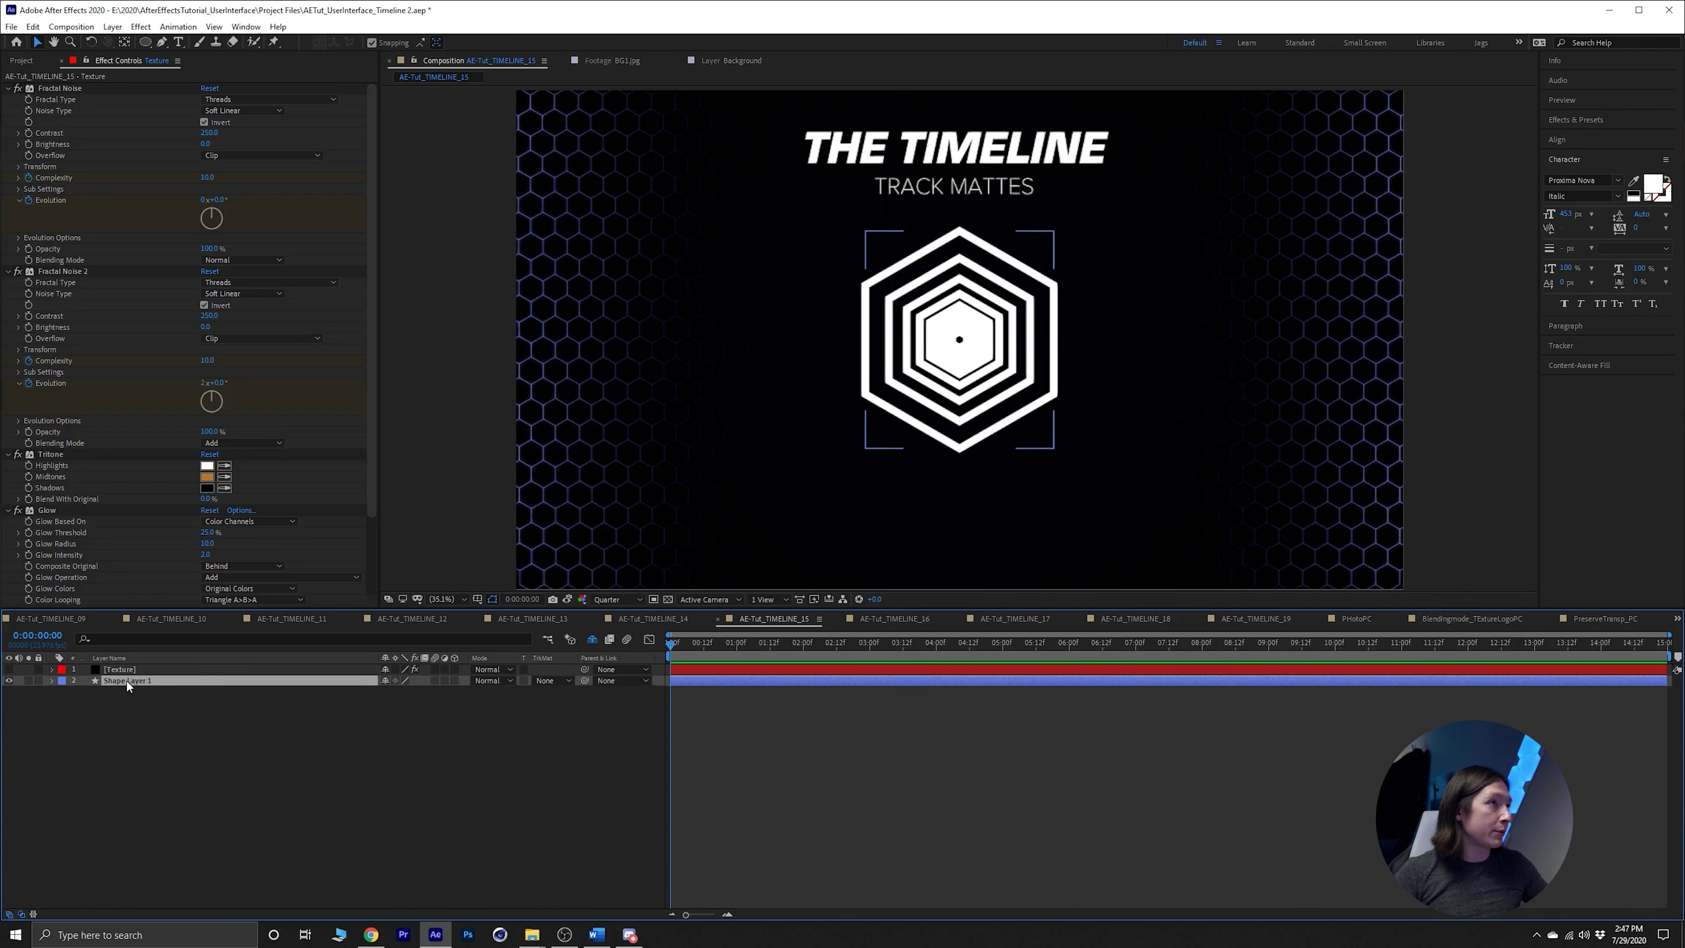
left_click(129, 669)
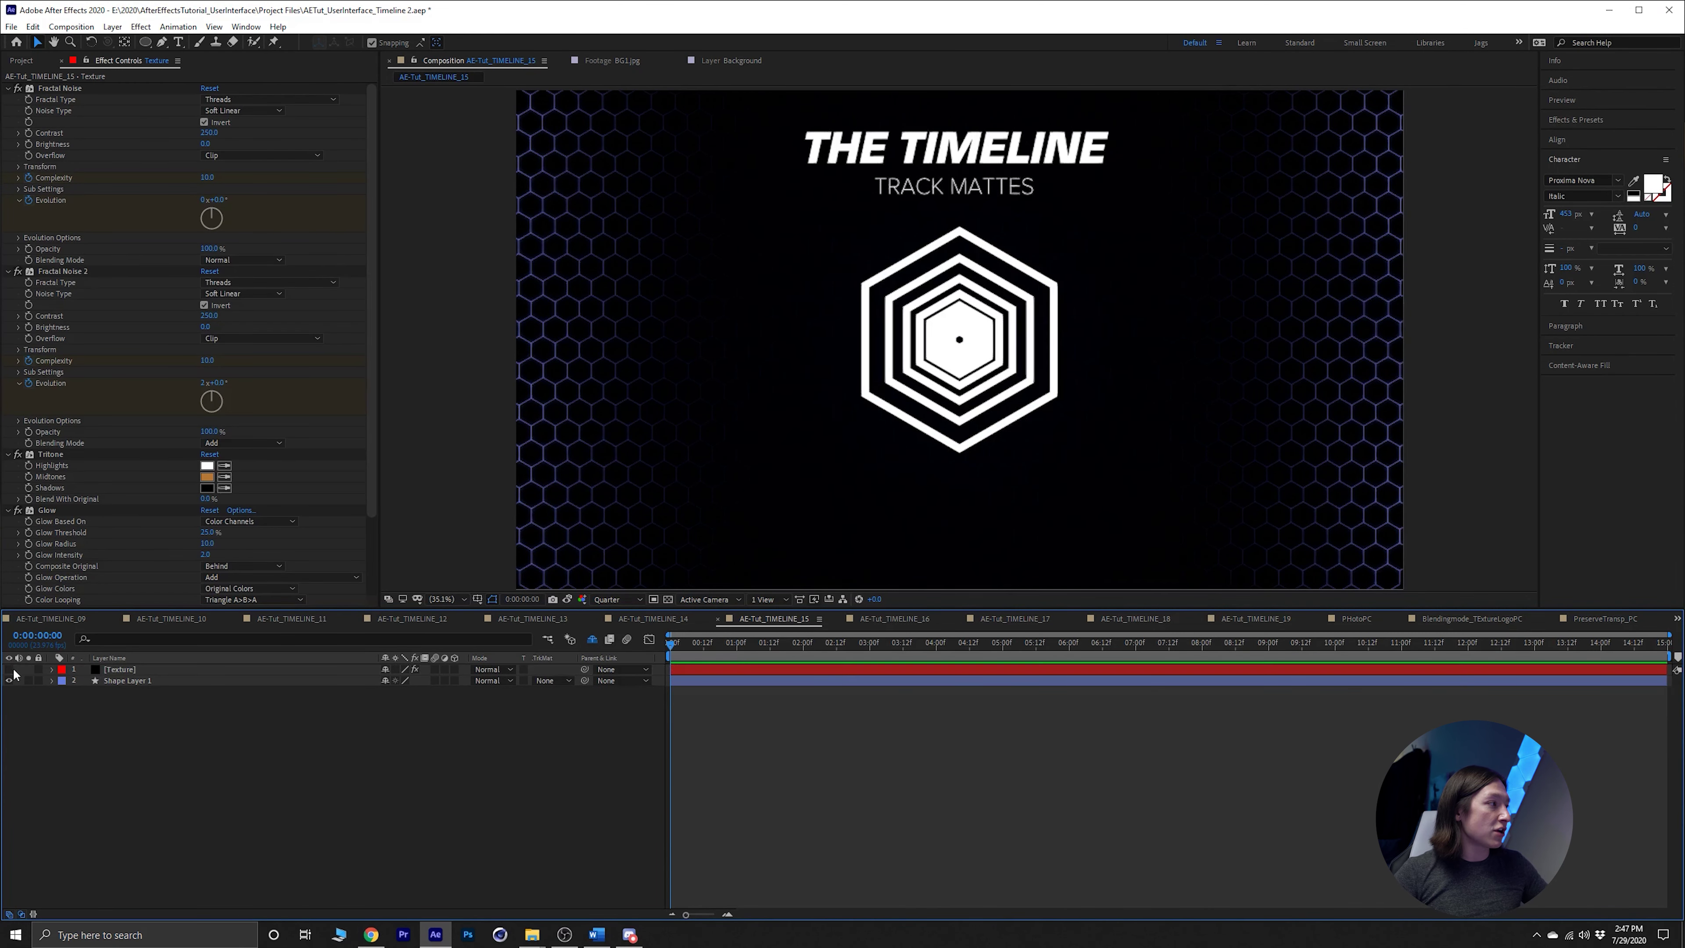
left_click(9, 669)
left_click(150, 669)
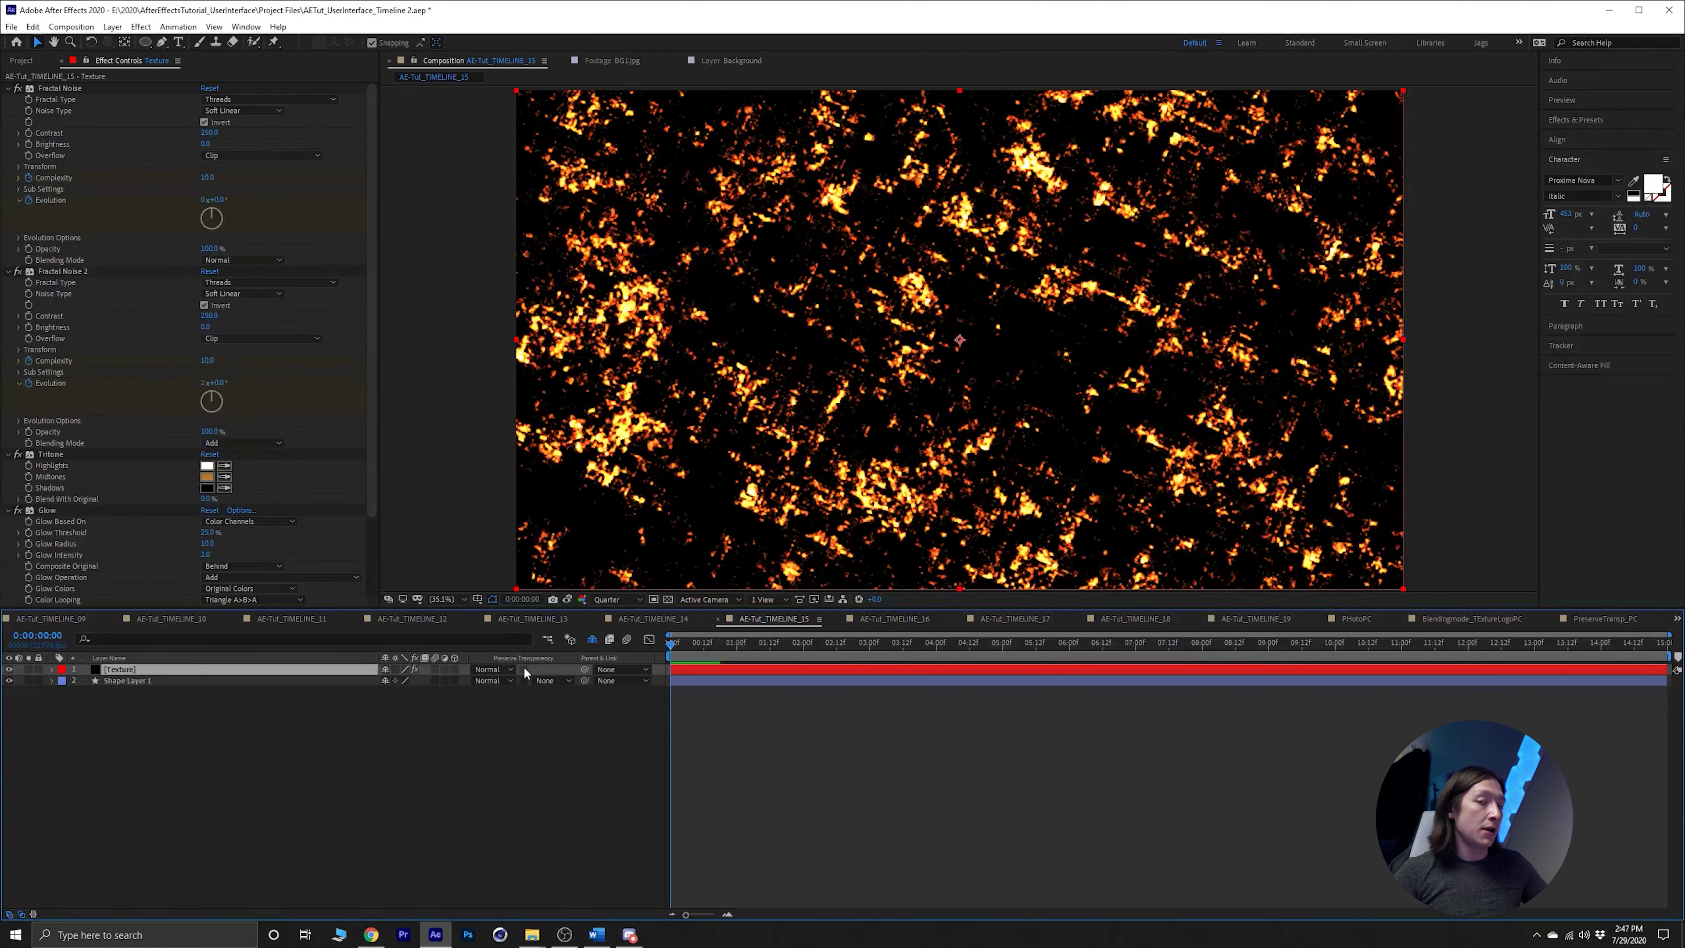
Turn off Hide Shy Layers to reveal the title and background, then hide Texture.
left_click(592, 640)
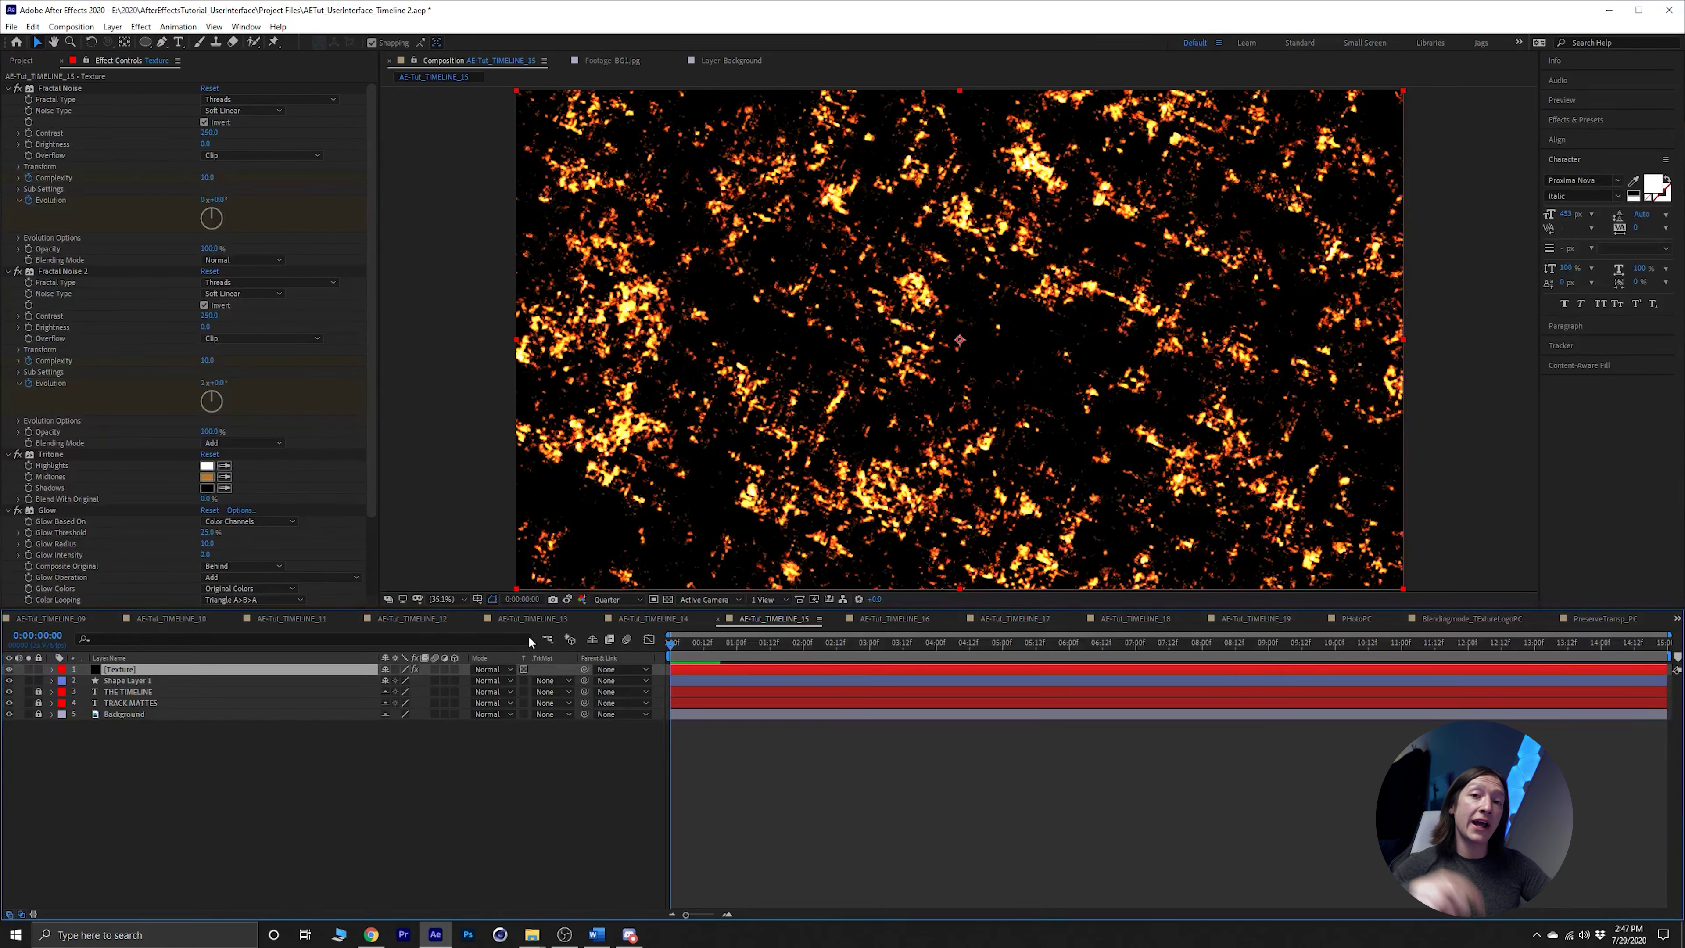
left_click(9, 669)
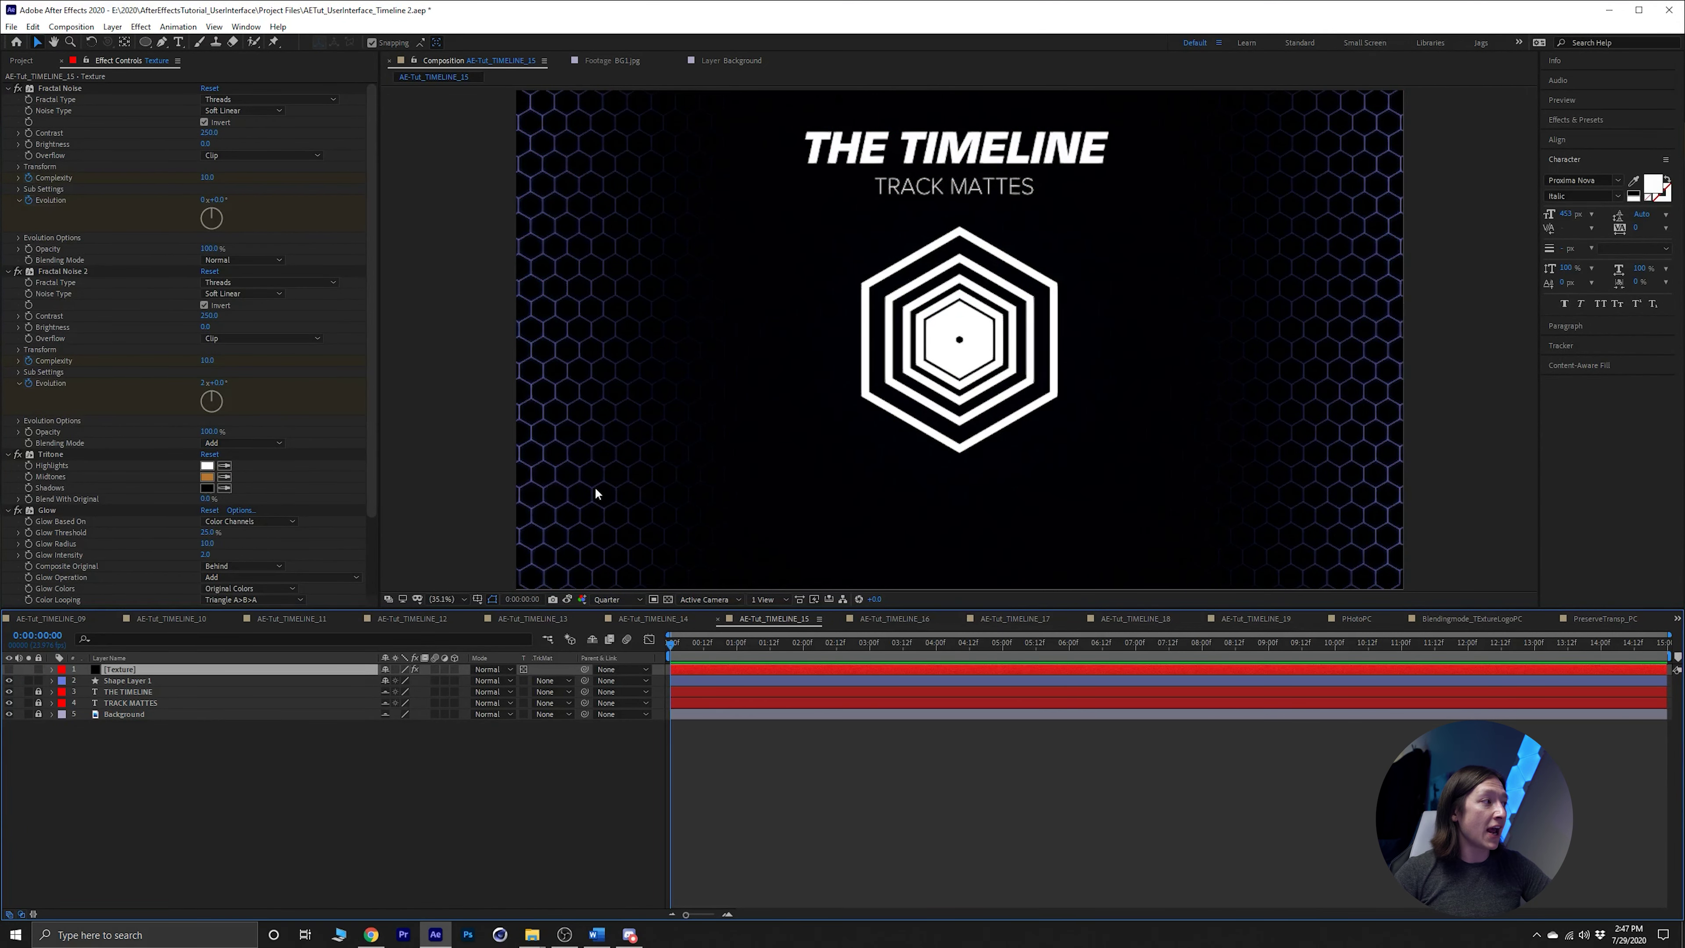
left_click(1207, 399)
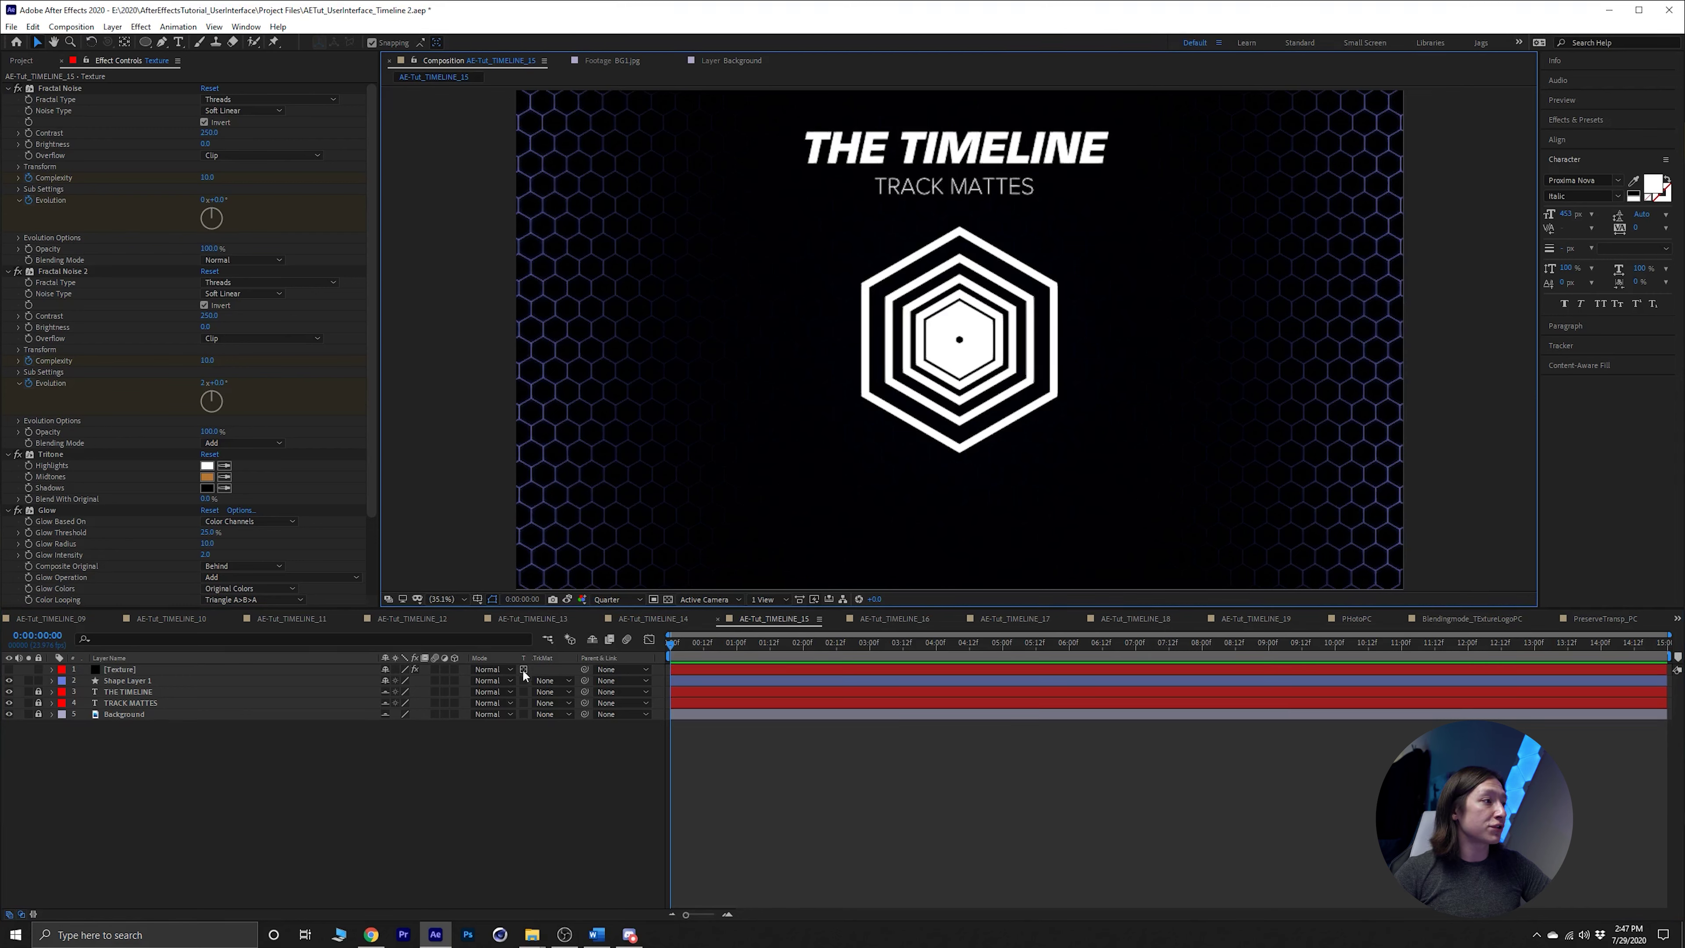
left_click(169, 668)
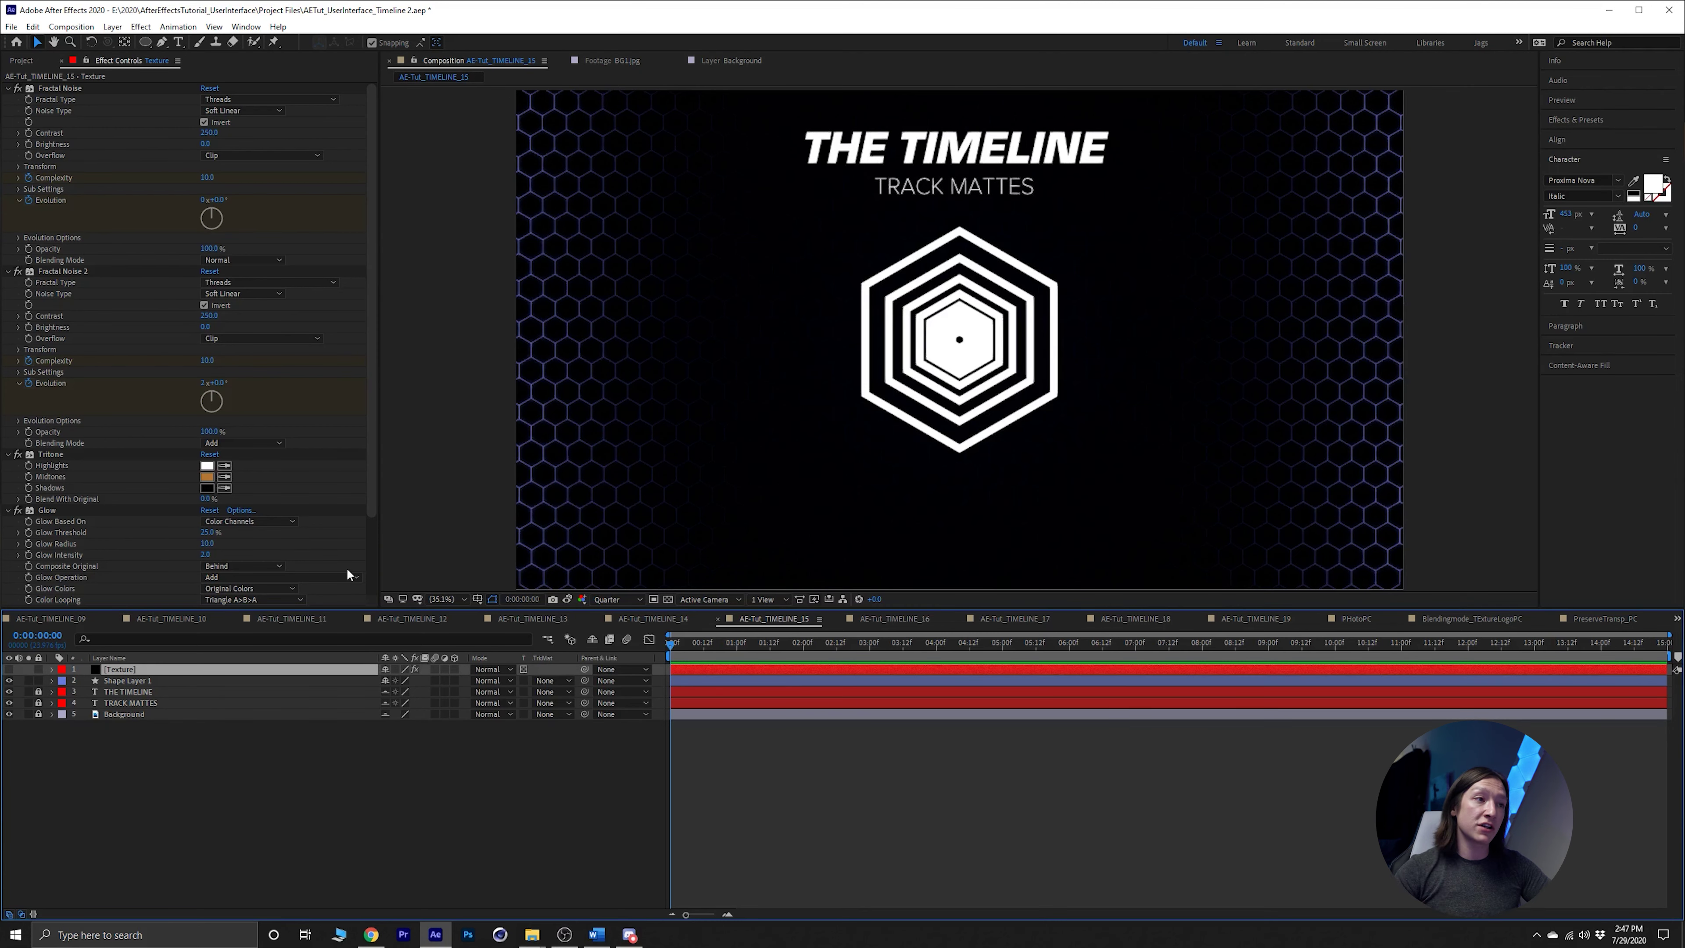
left_click(668, 598)
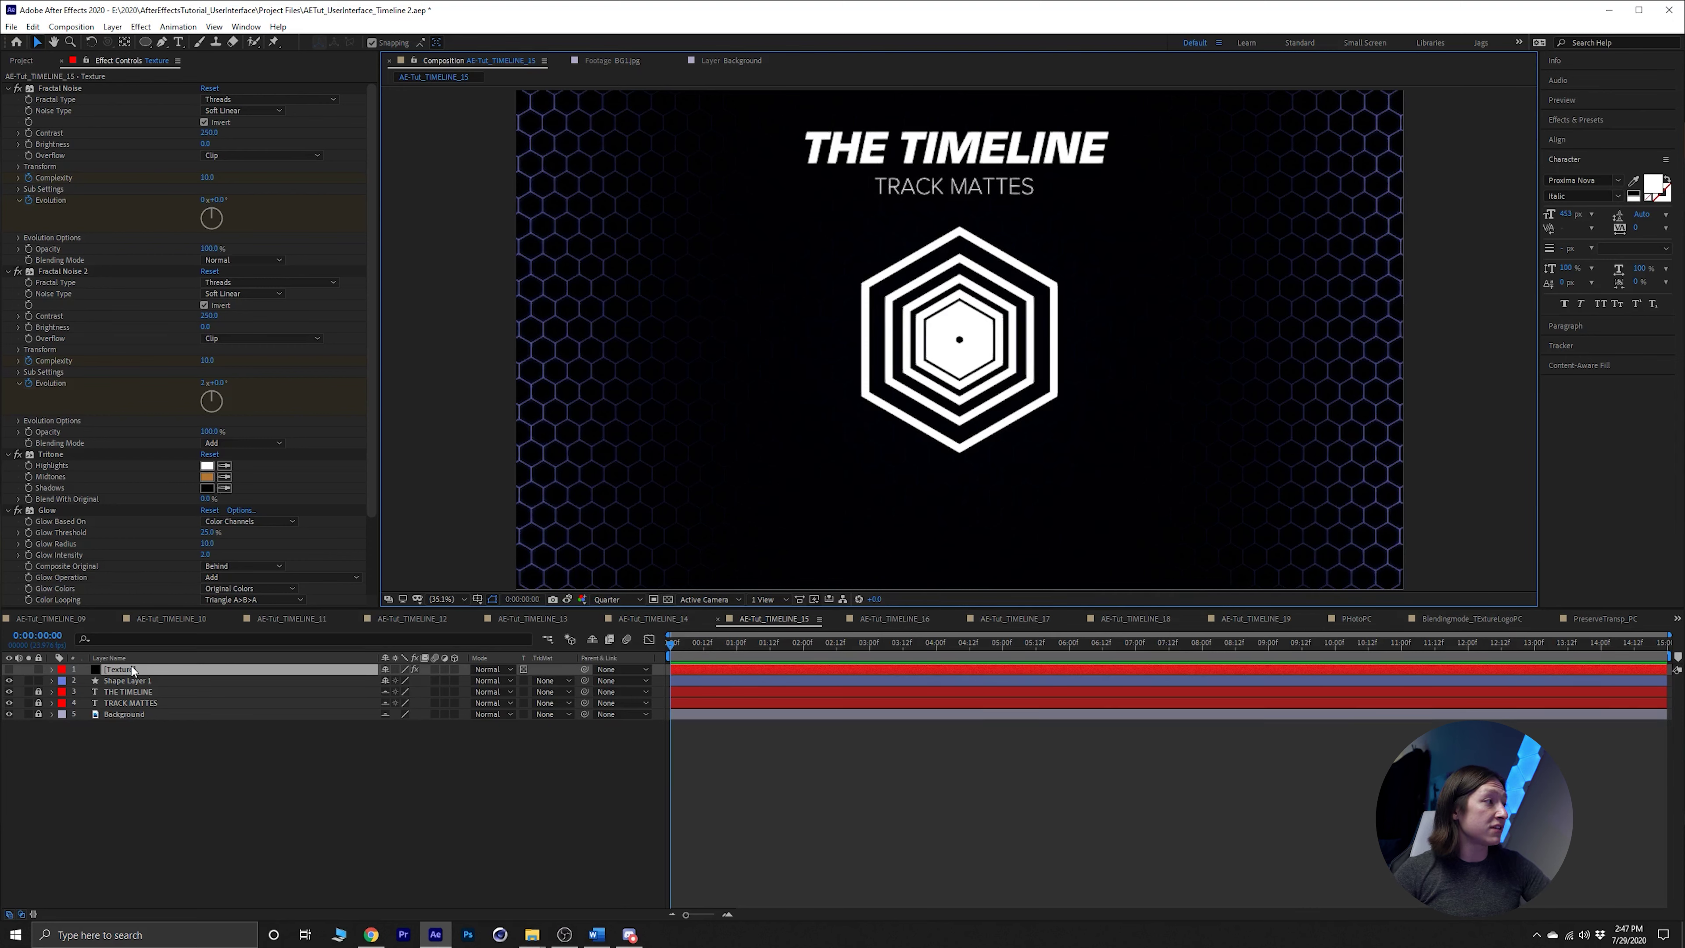
Show Texture, move it below Shape Layer 1, and set its track matte to Alpha Matte "Shape Layer 1".
left_click(9, 669)
left_click_drag(119, 669, 120, 684)
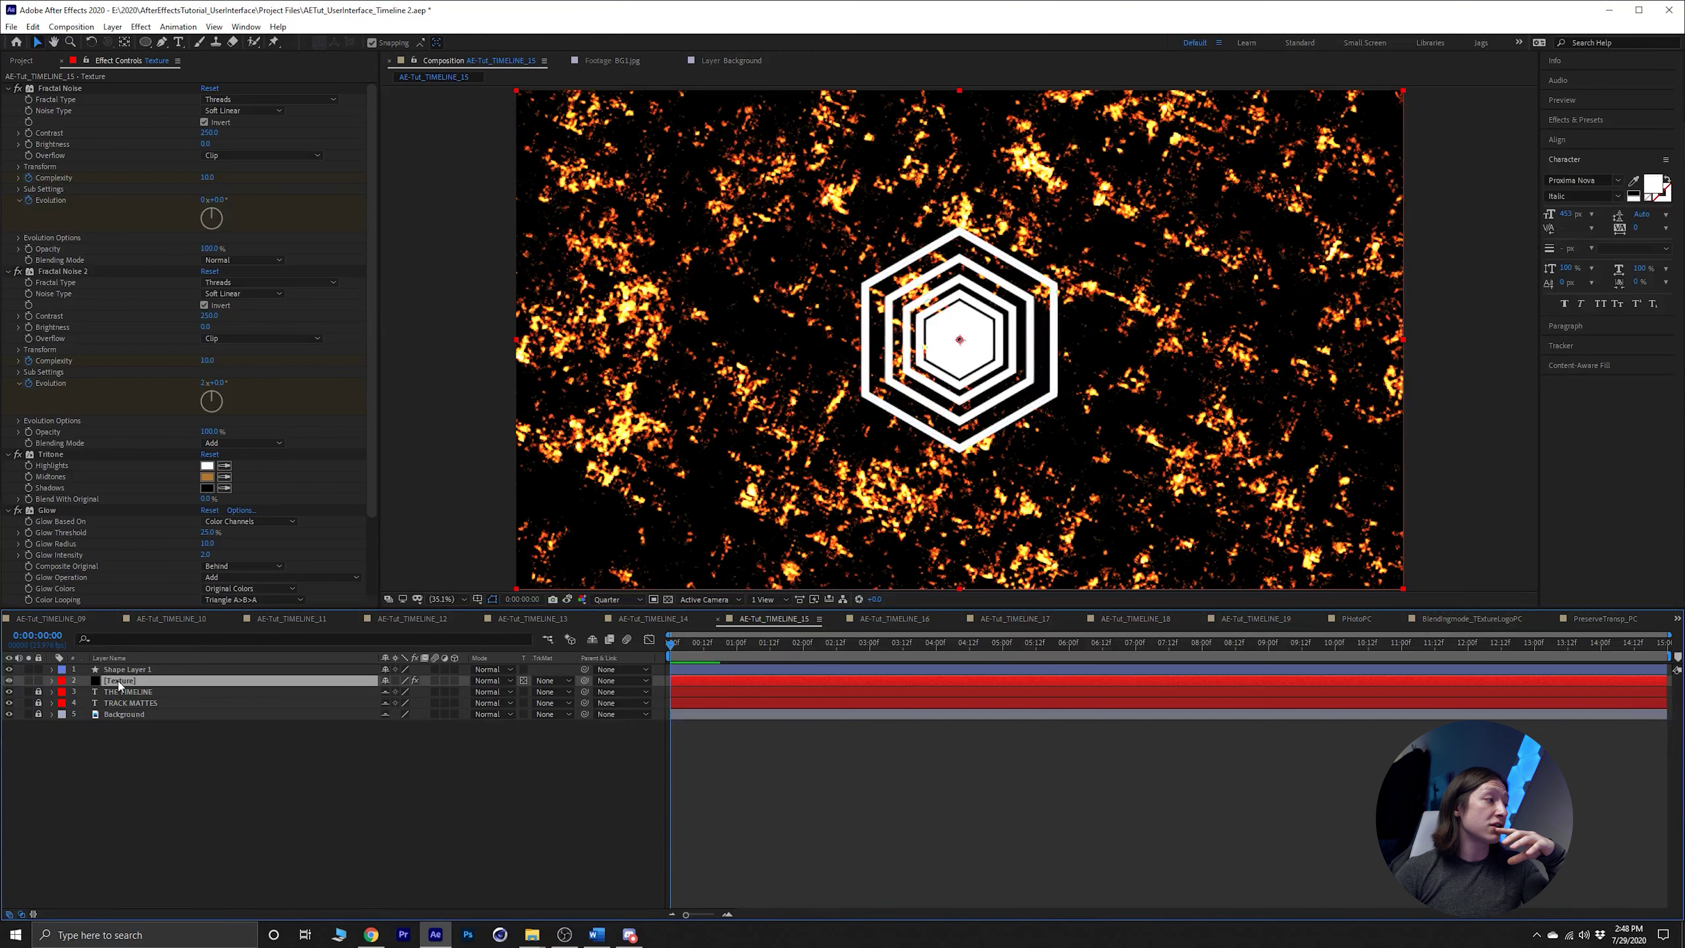
left_click(554, 680)
left_click(576, 710)
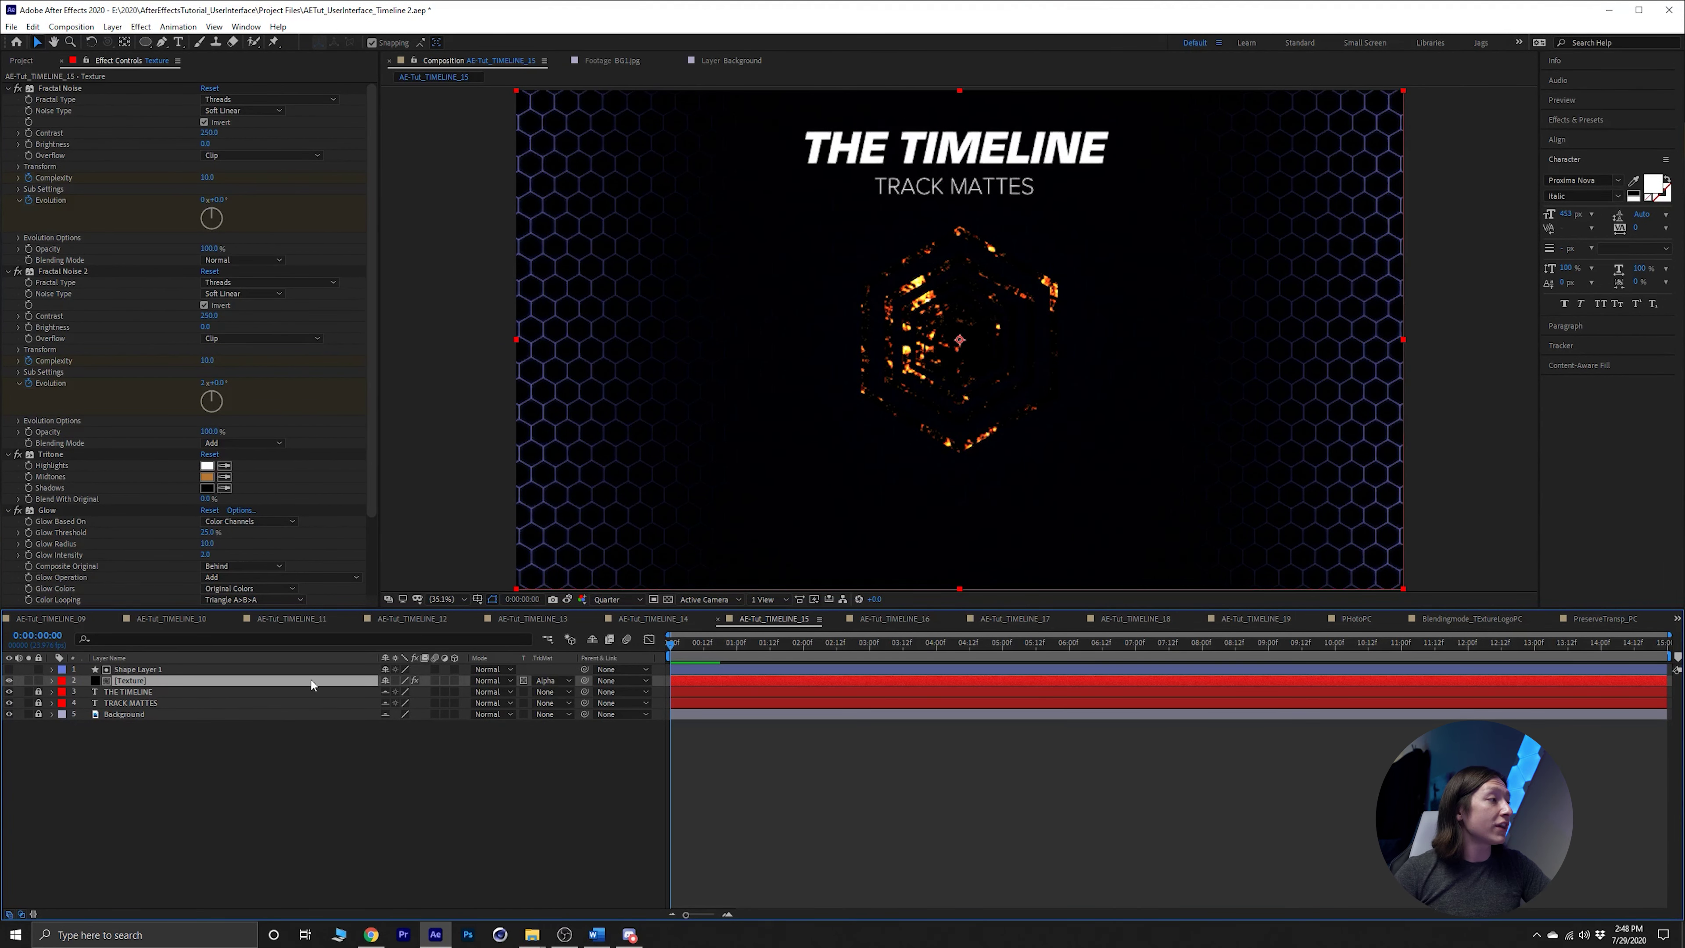
left_click(9, 669)
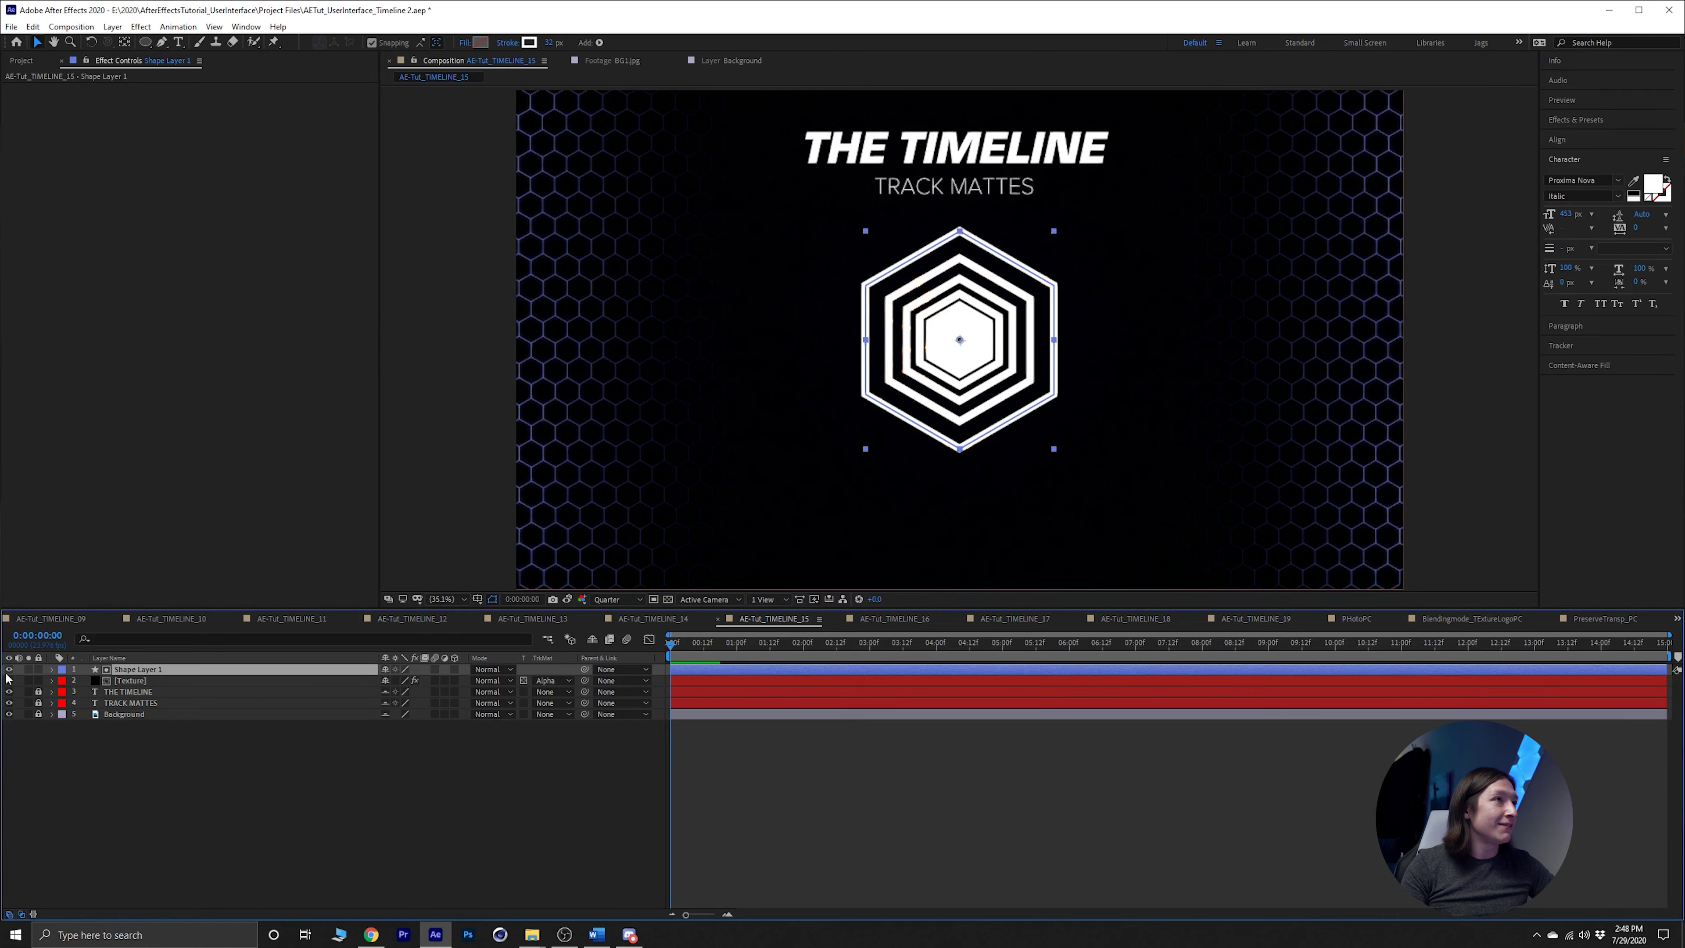
Hide the hexagon matte and switch Texture's track matte to Alpha Inverted Matte "Shape Layer 1".
left_click(9, 669)
left_click(8, 669)
left_click(8, 670)
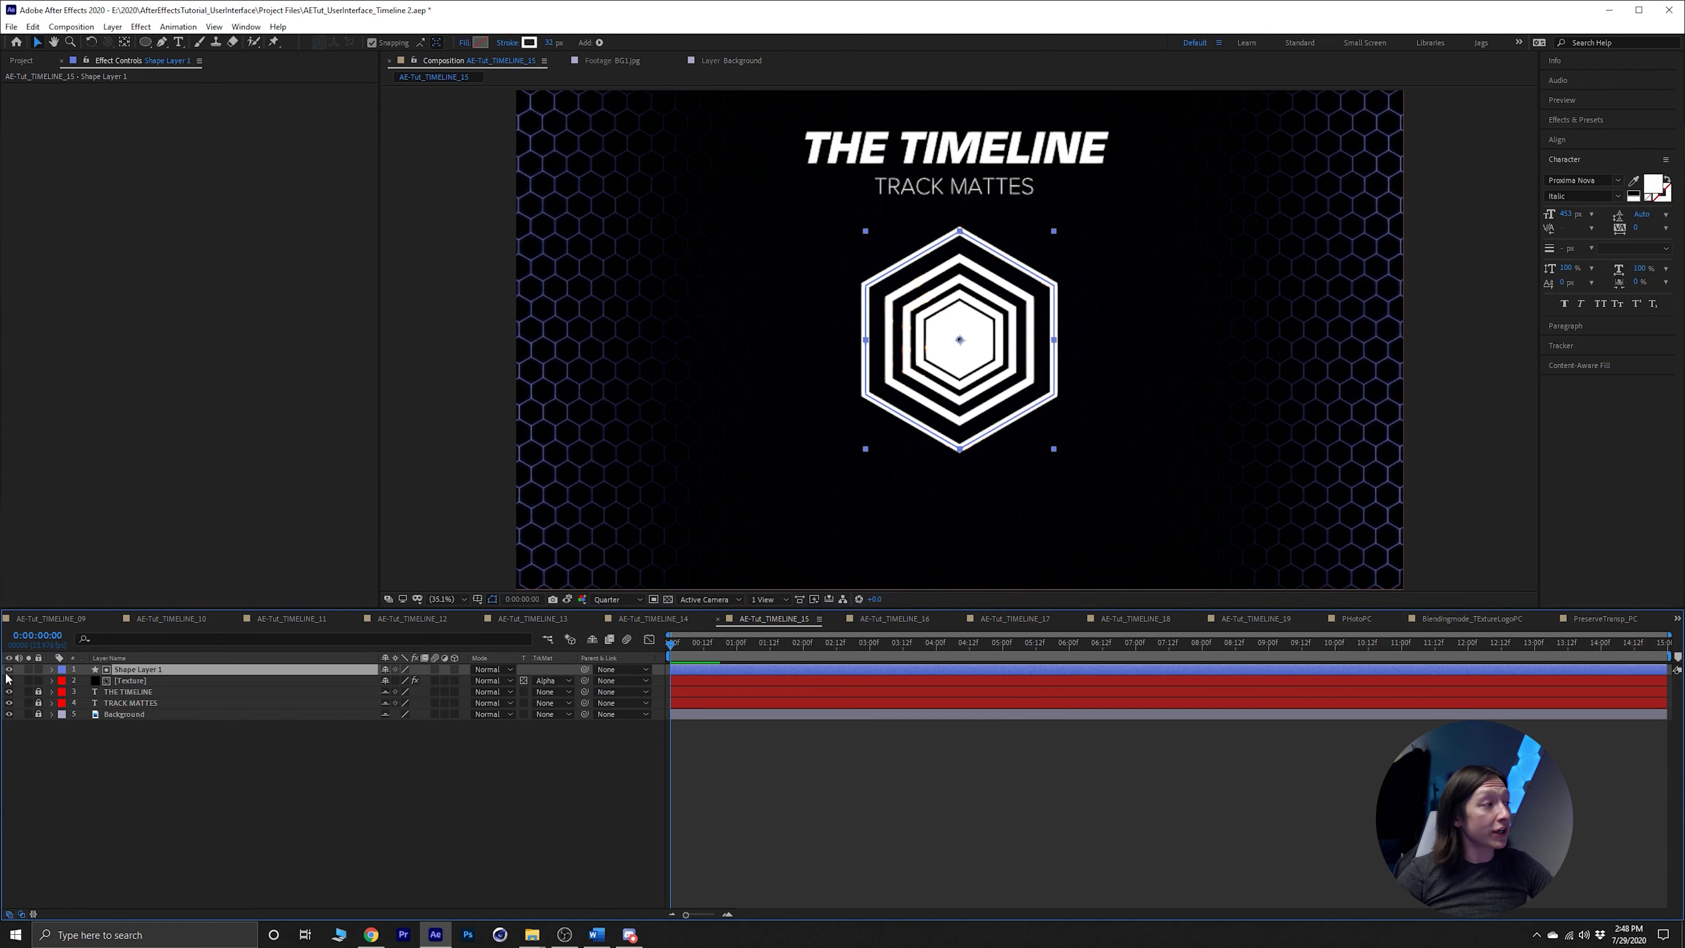
left_click(9, 670)
left_click(130, 680)
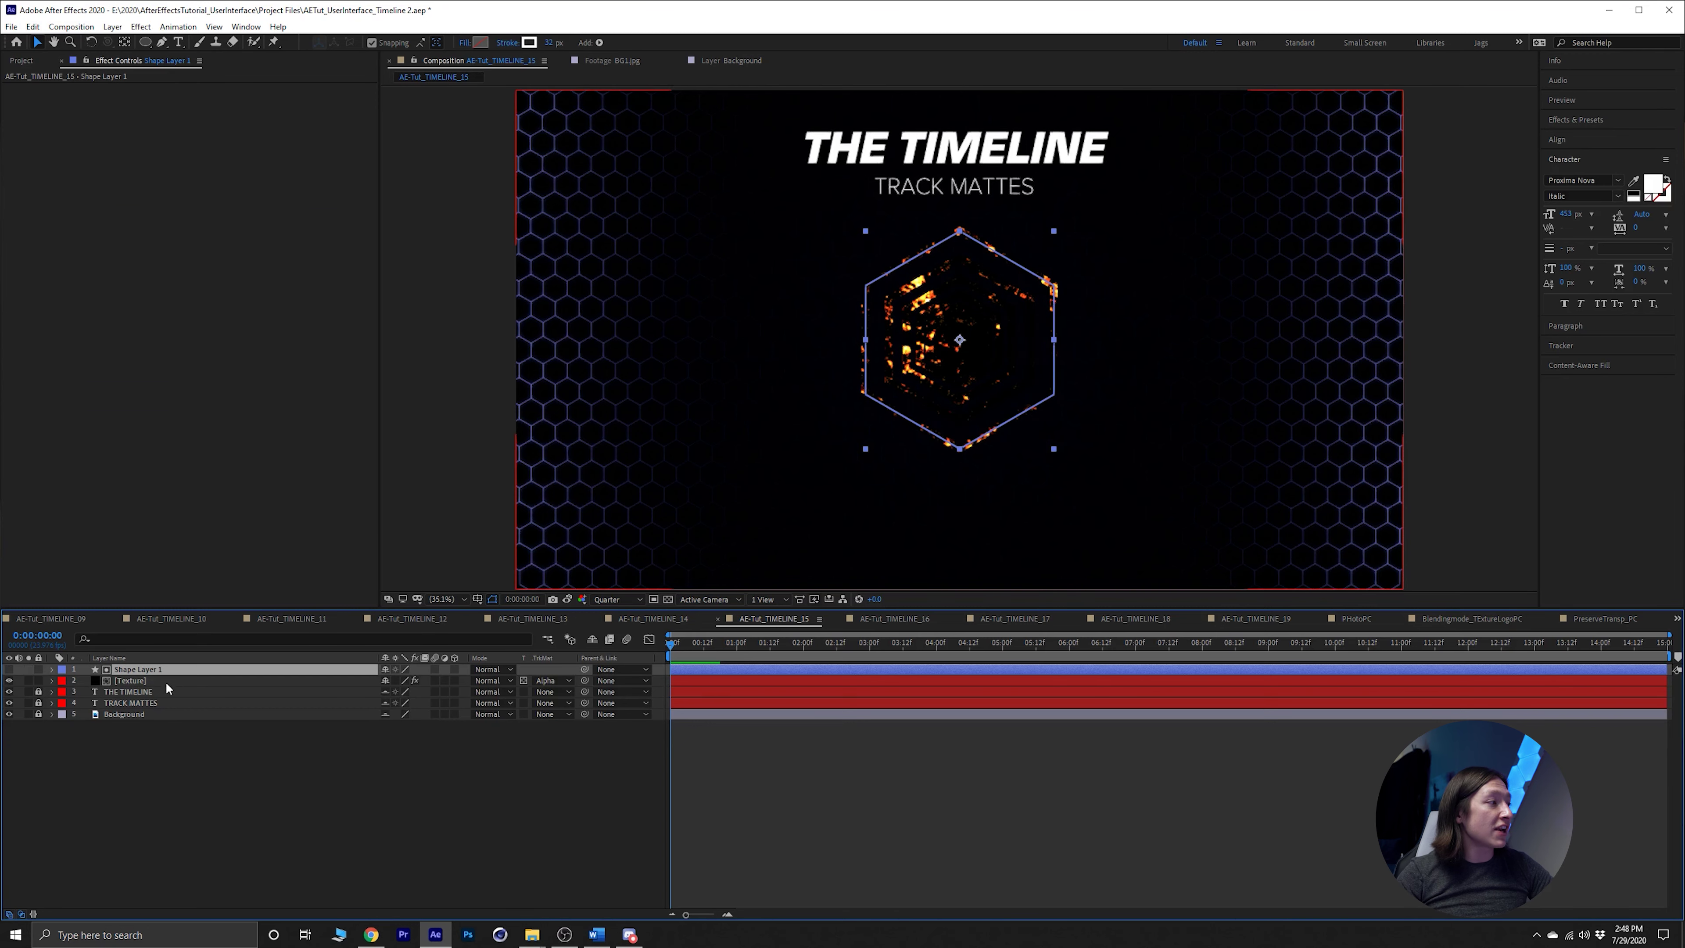
left_click(552, 680)
left_click(583, 728)
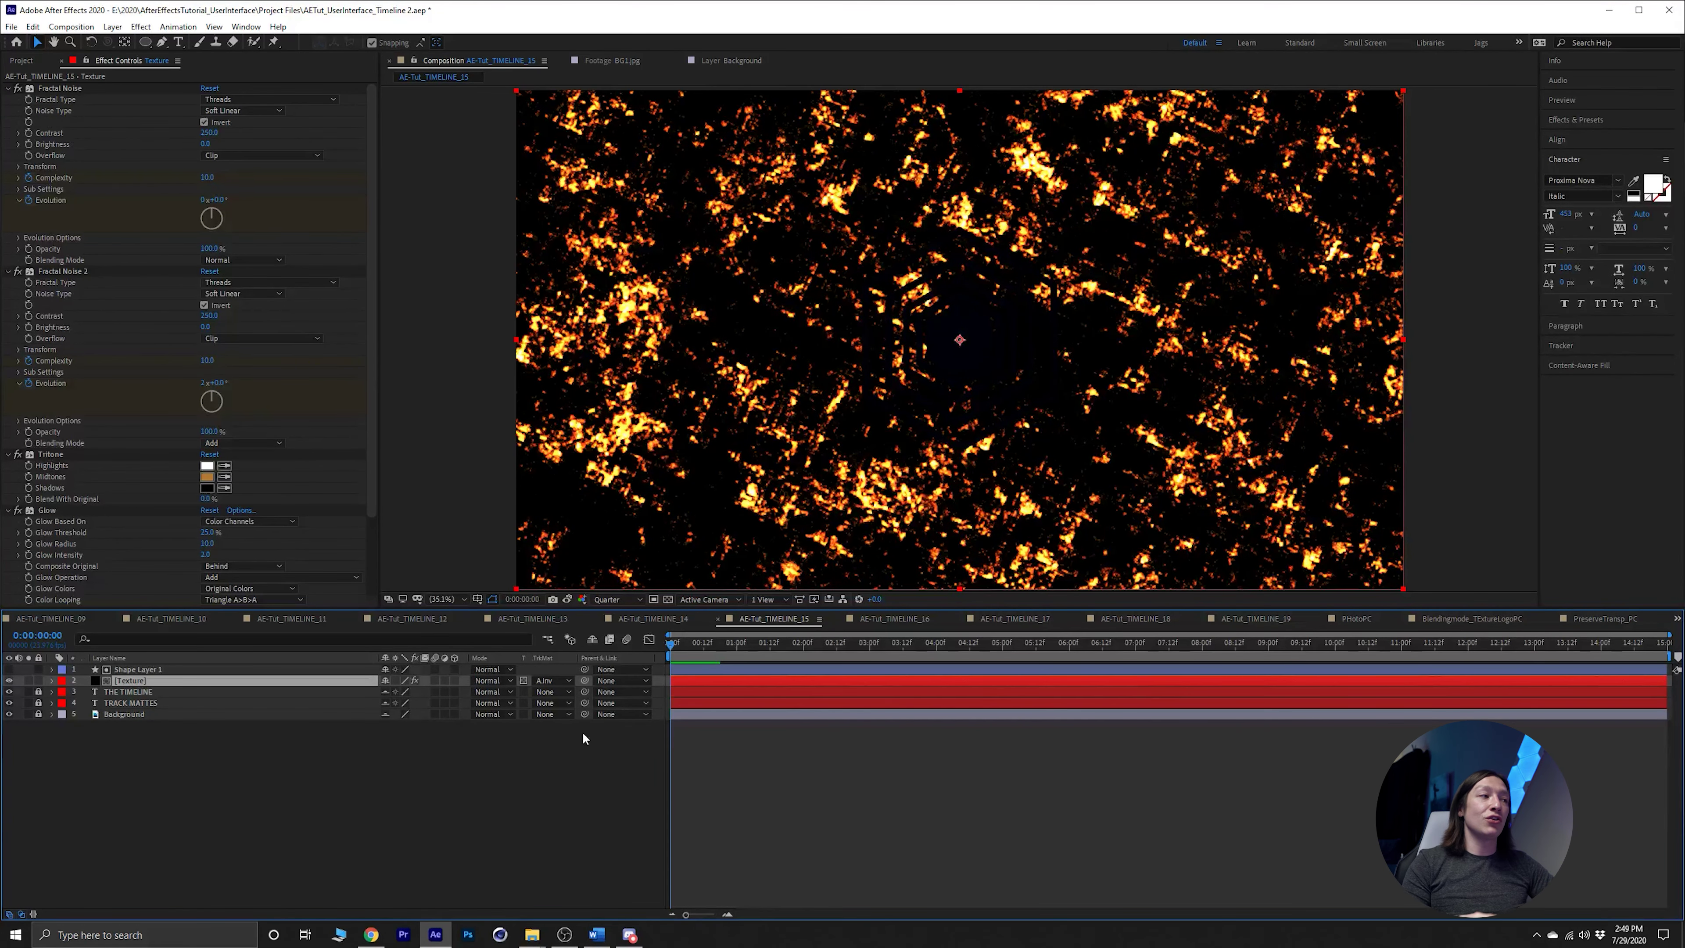
left_click(557, 679)
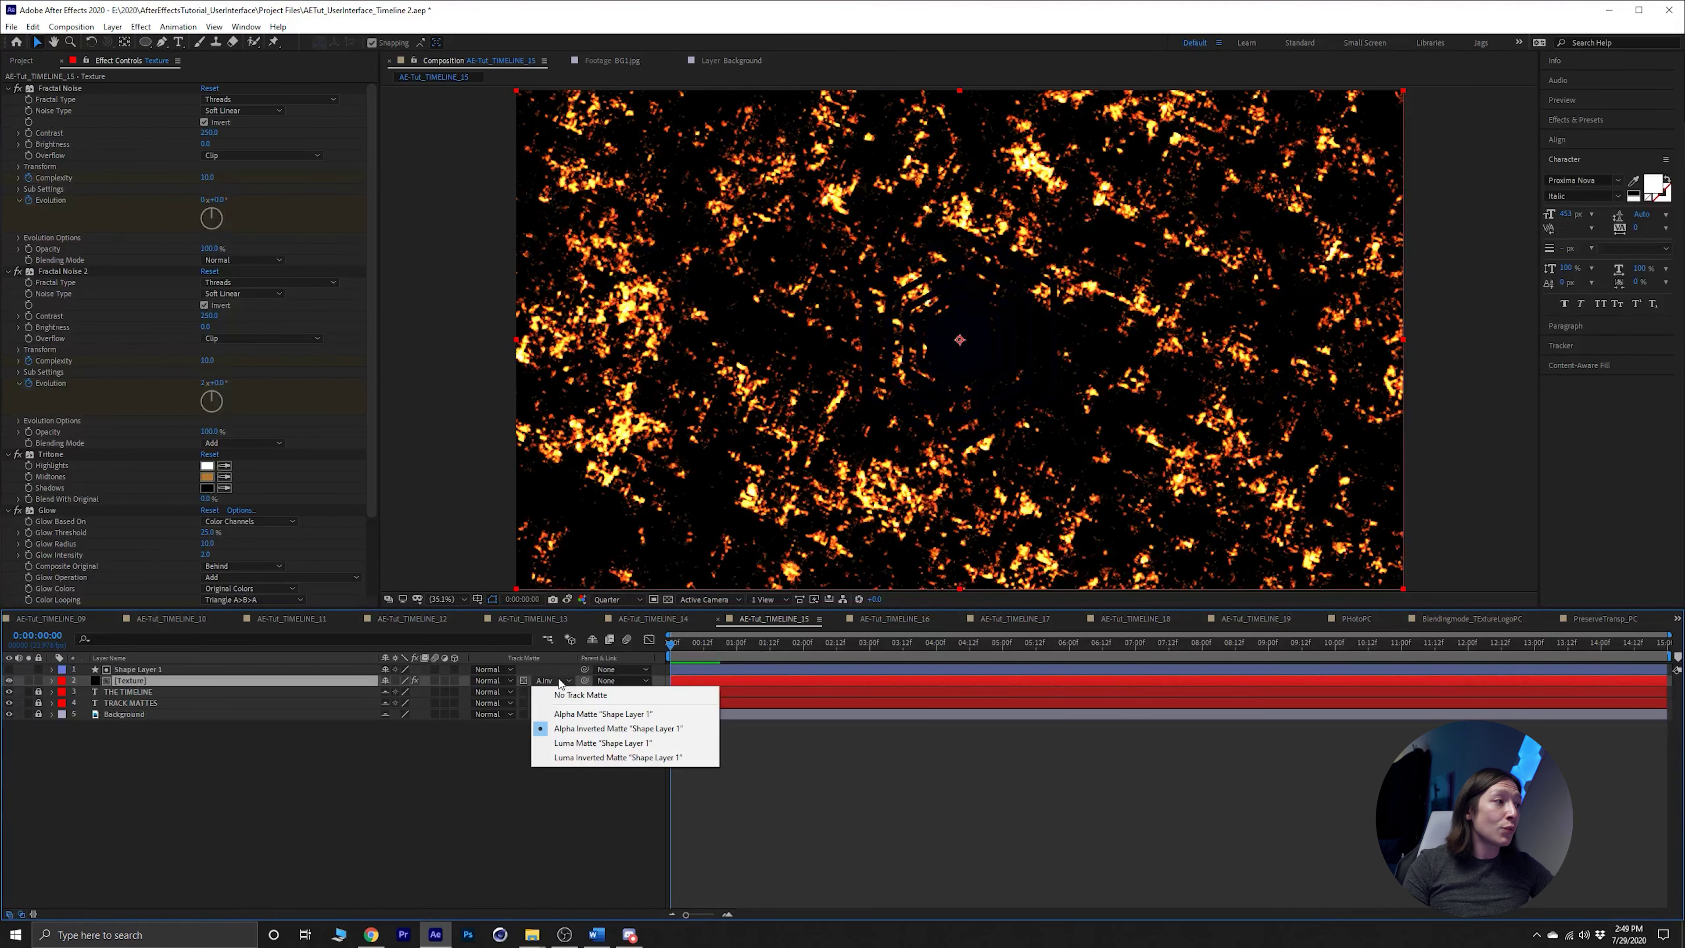
Set Texture's track matte to Luma Matte and recolour Shape Layer 1's stroke purple.
left_click(569, 742)
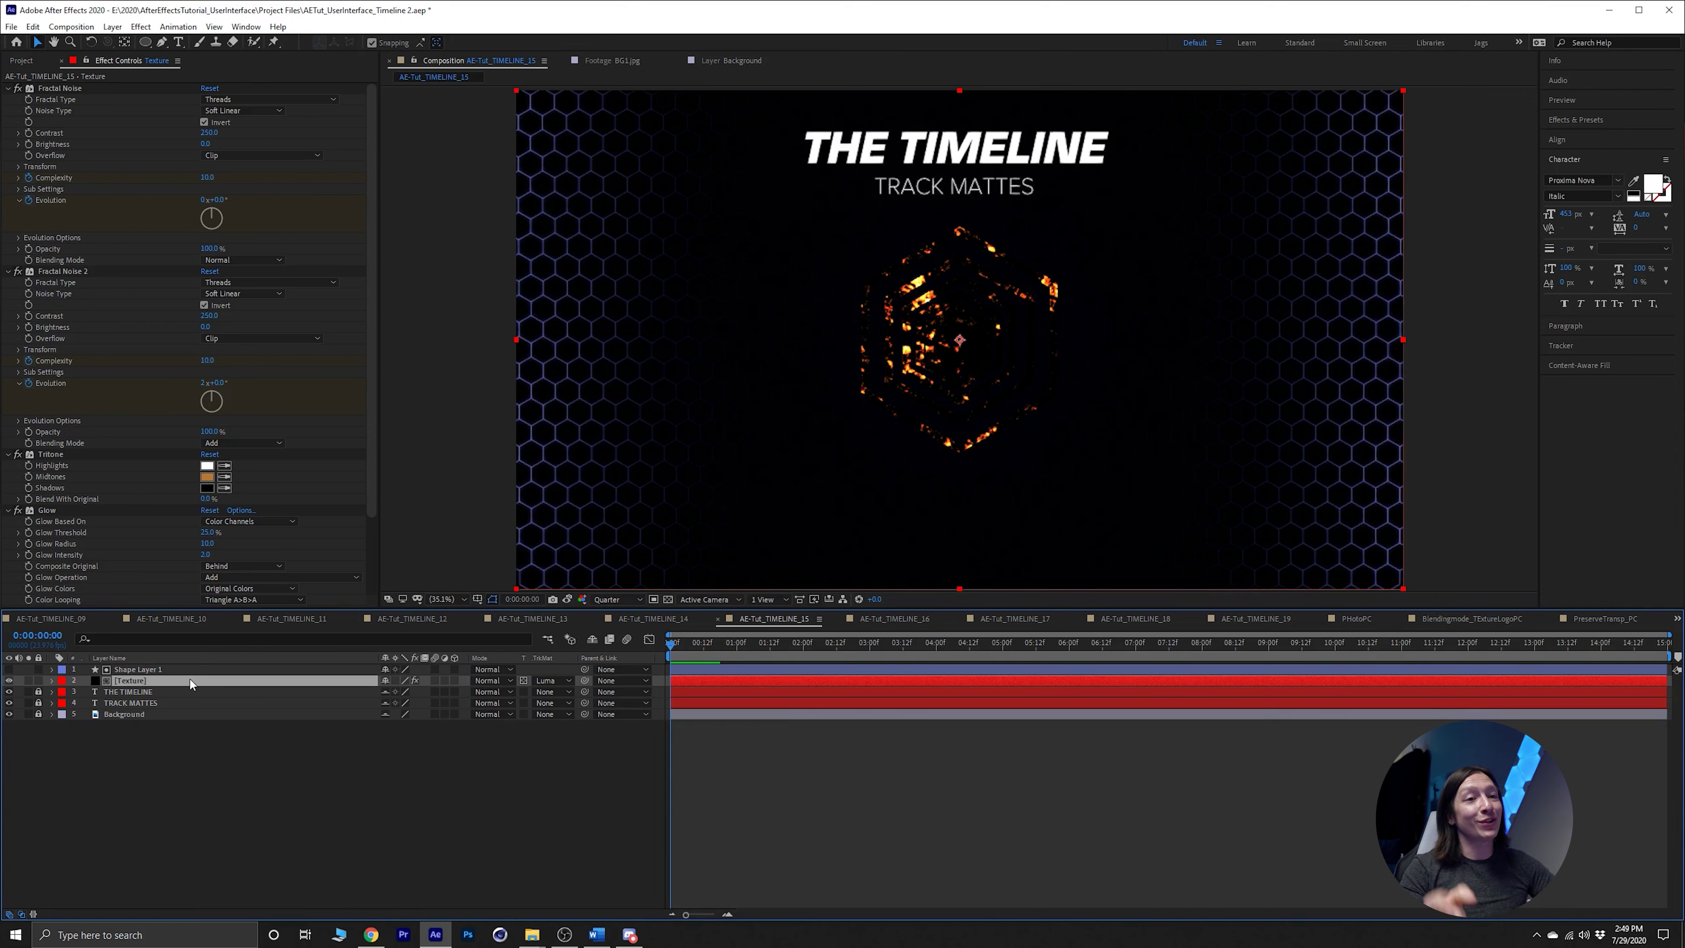
left_click(9, 669)
left_click(165, 668)
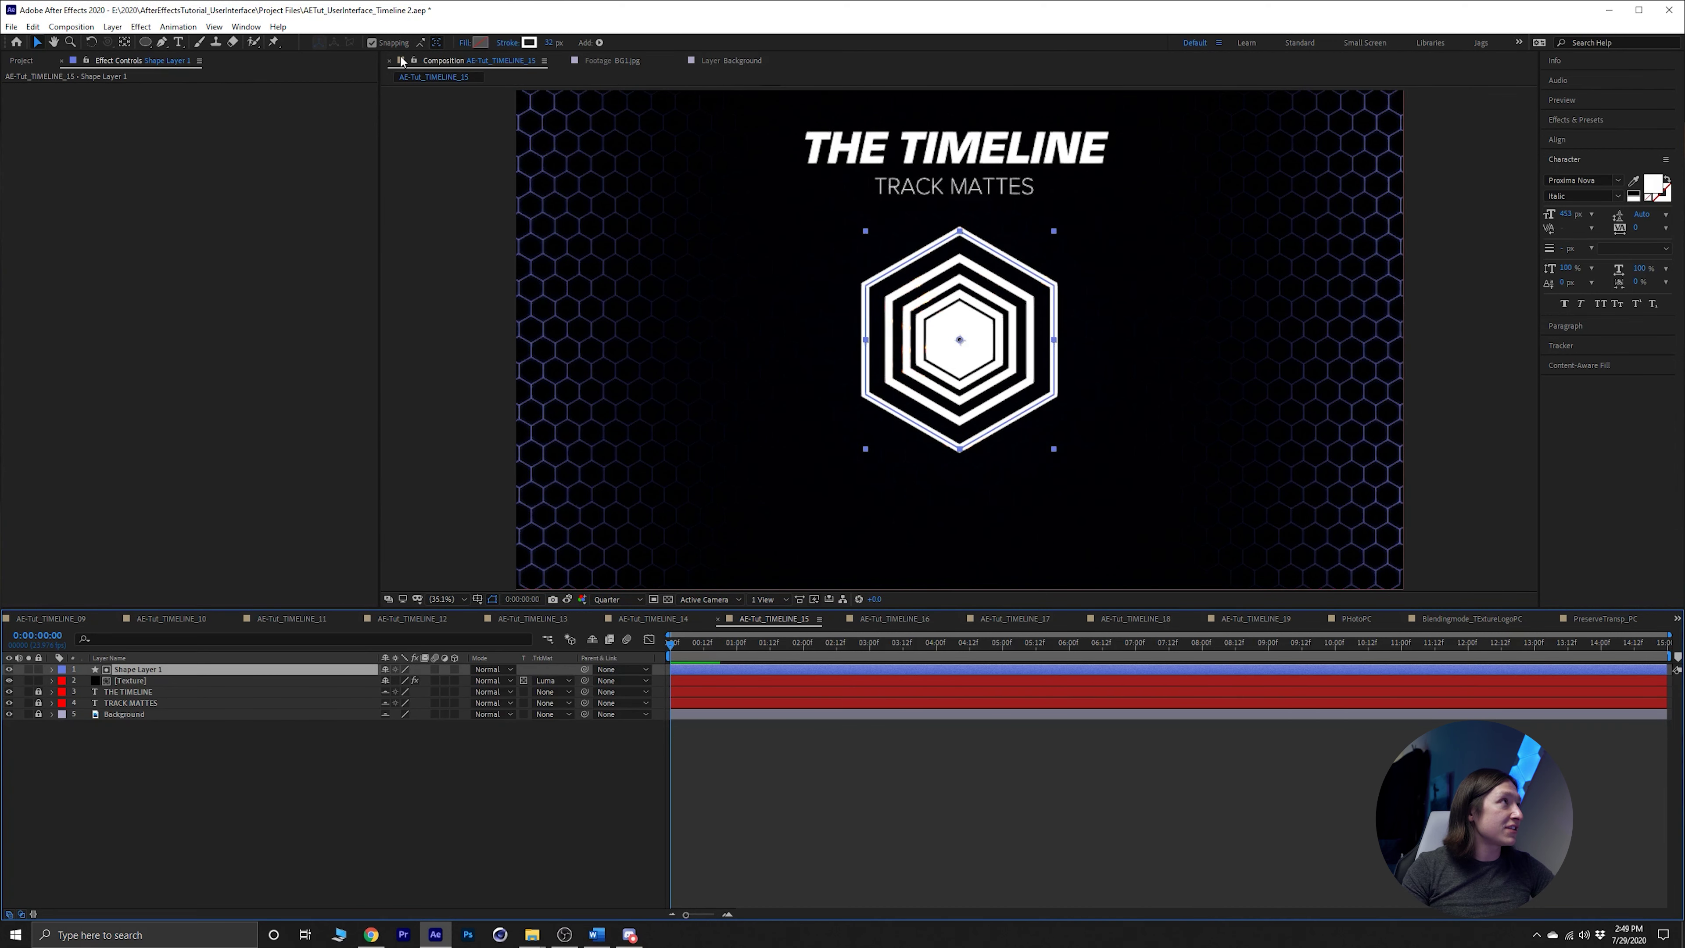
left_click(529, 41)
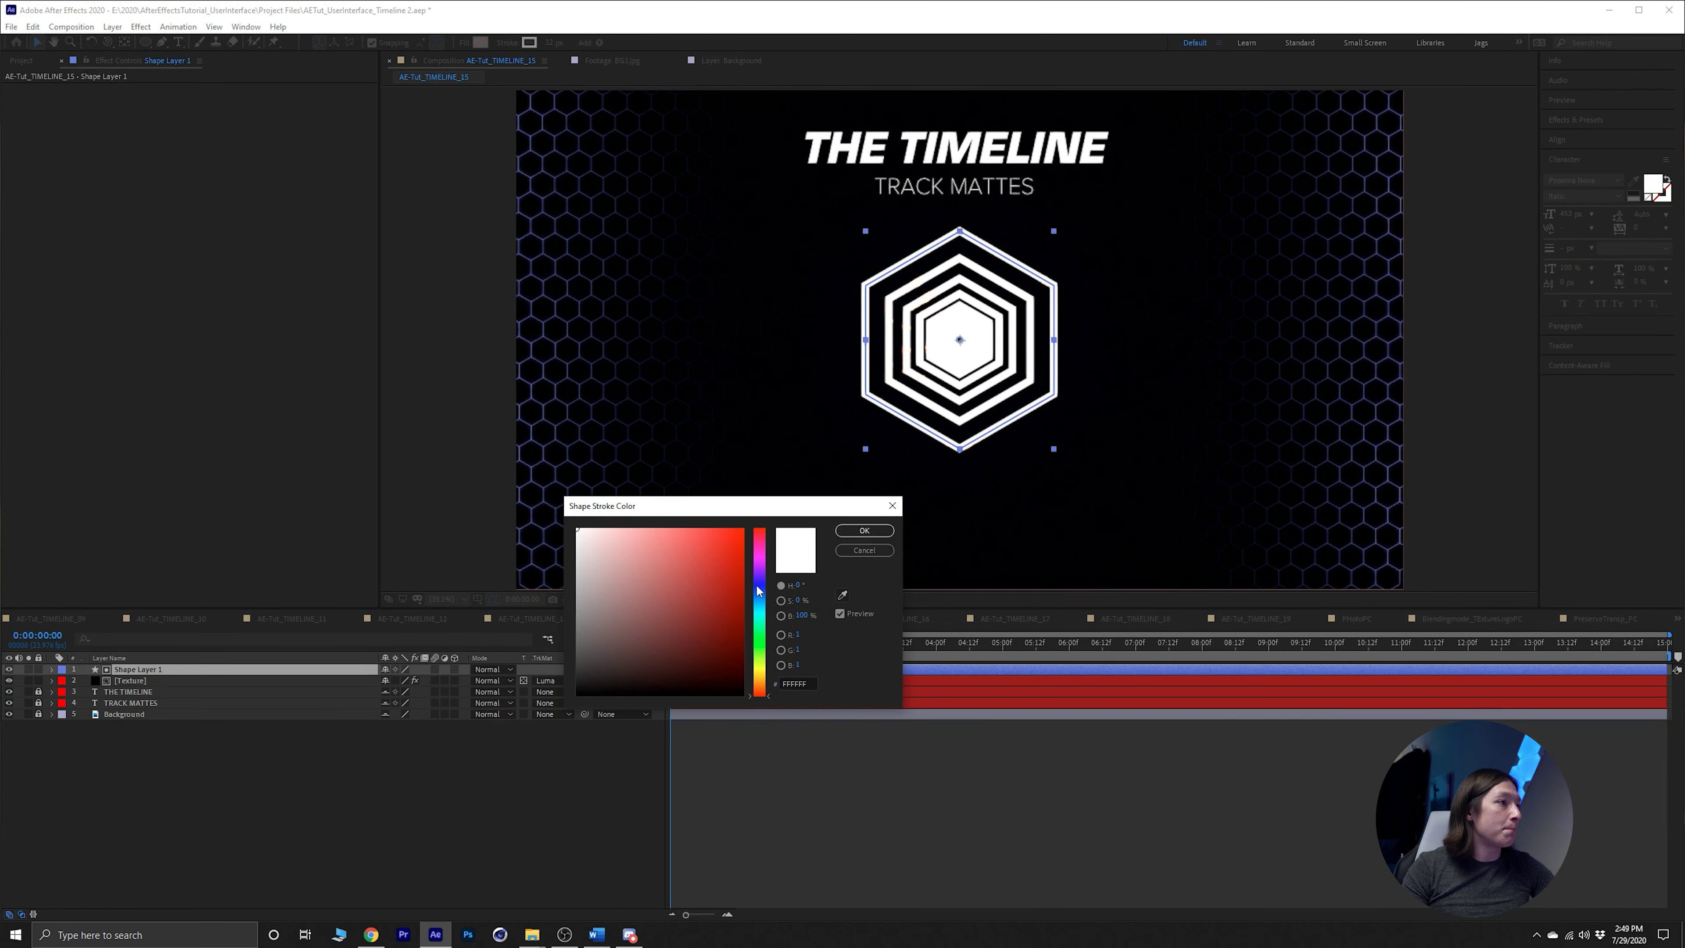
left_click_drag(758, 591, 756, 569)
left_click(711, 571)
left_click(864, 531)
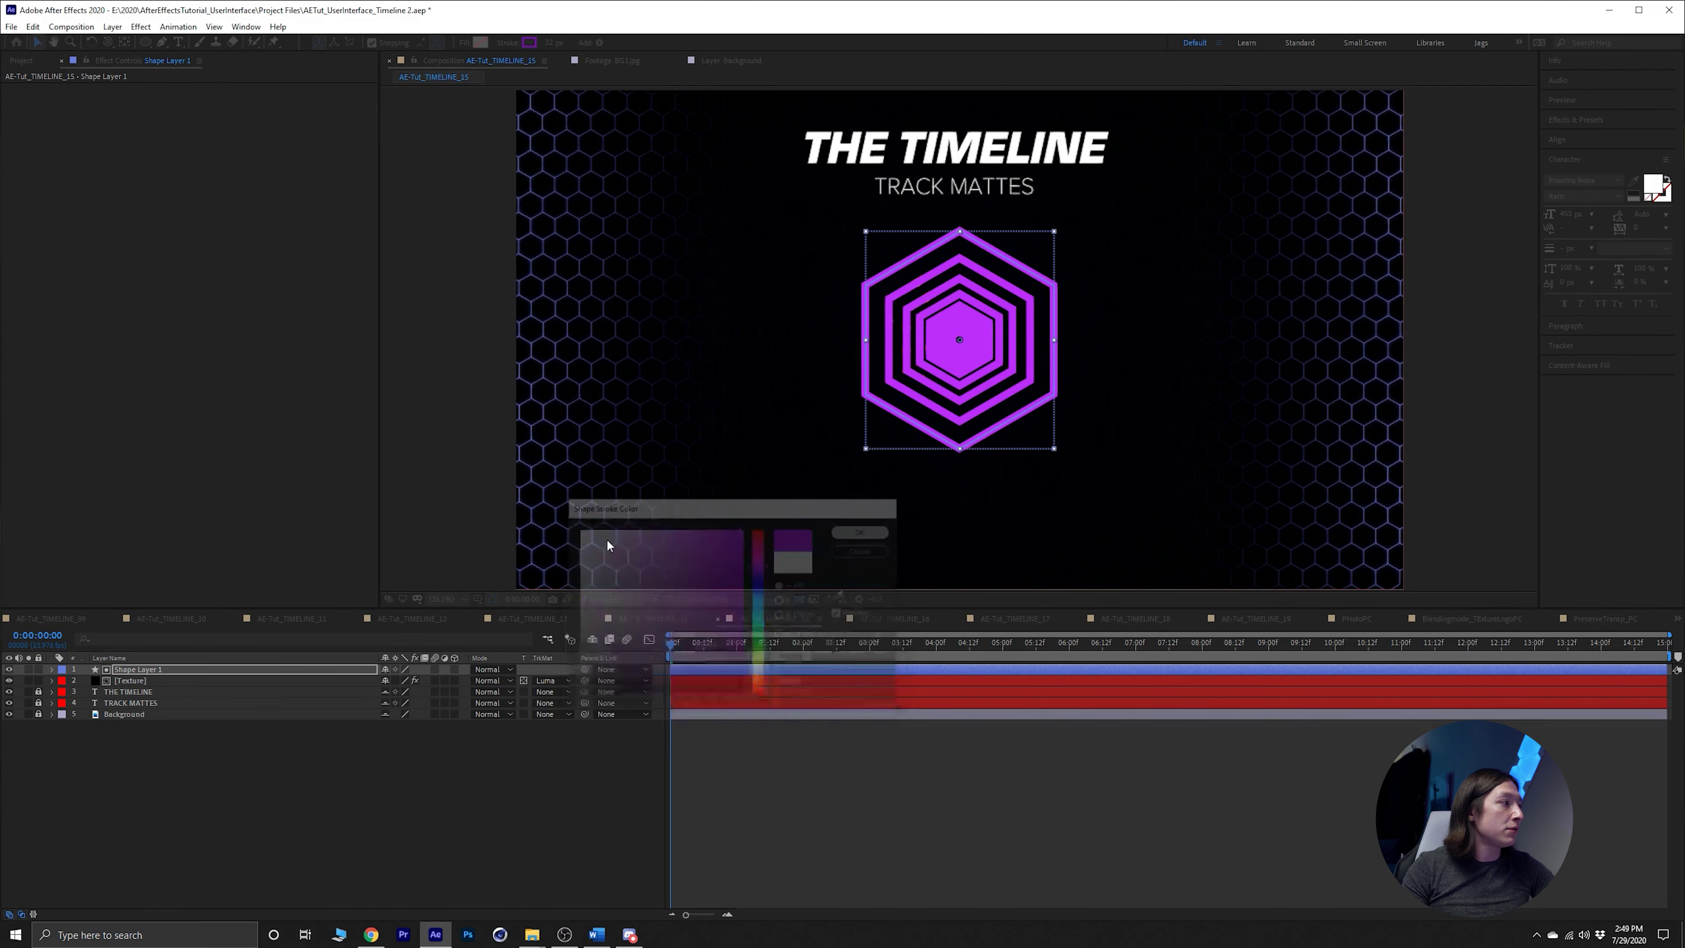
Hide the hexagon to check the matte and adjust the purple stroke to a new shade.
left_click(9, 669)
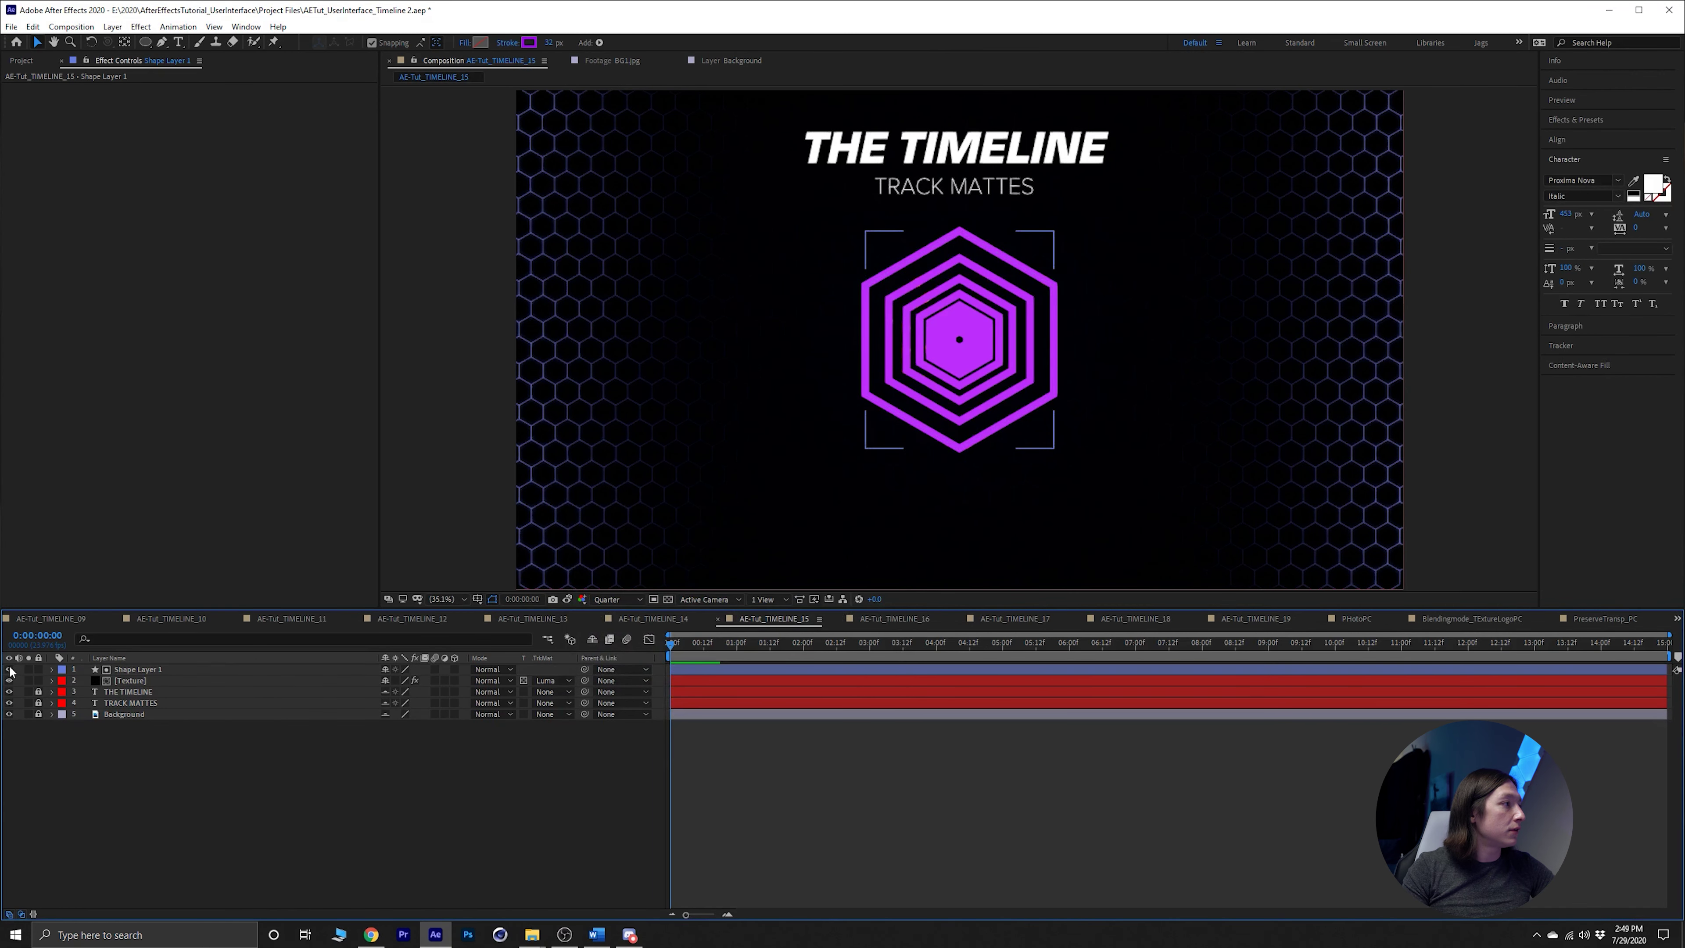
left_click(155, 670)
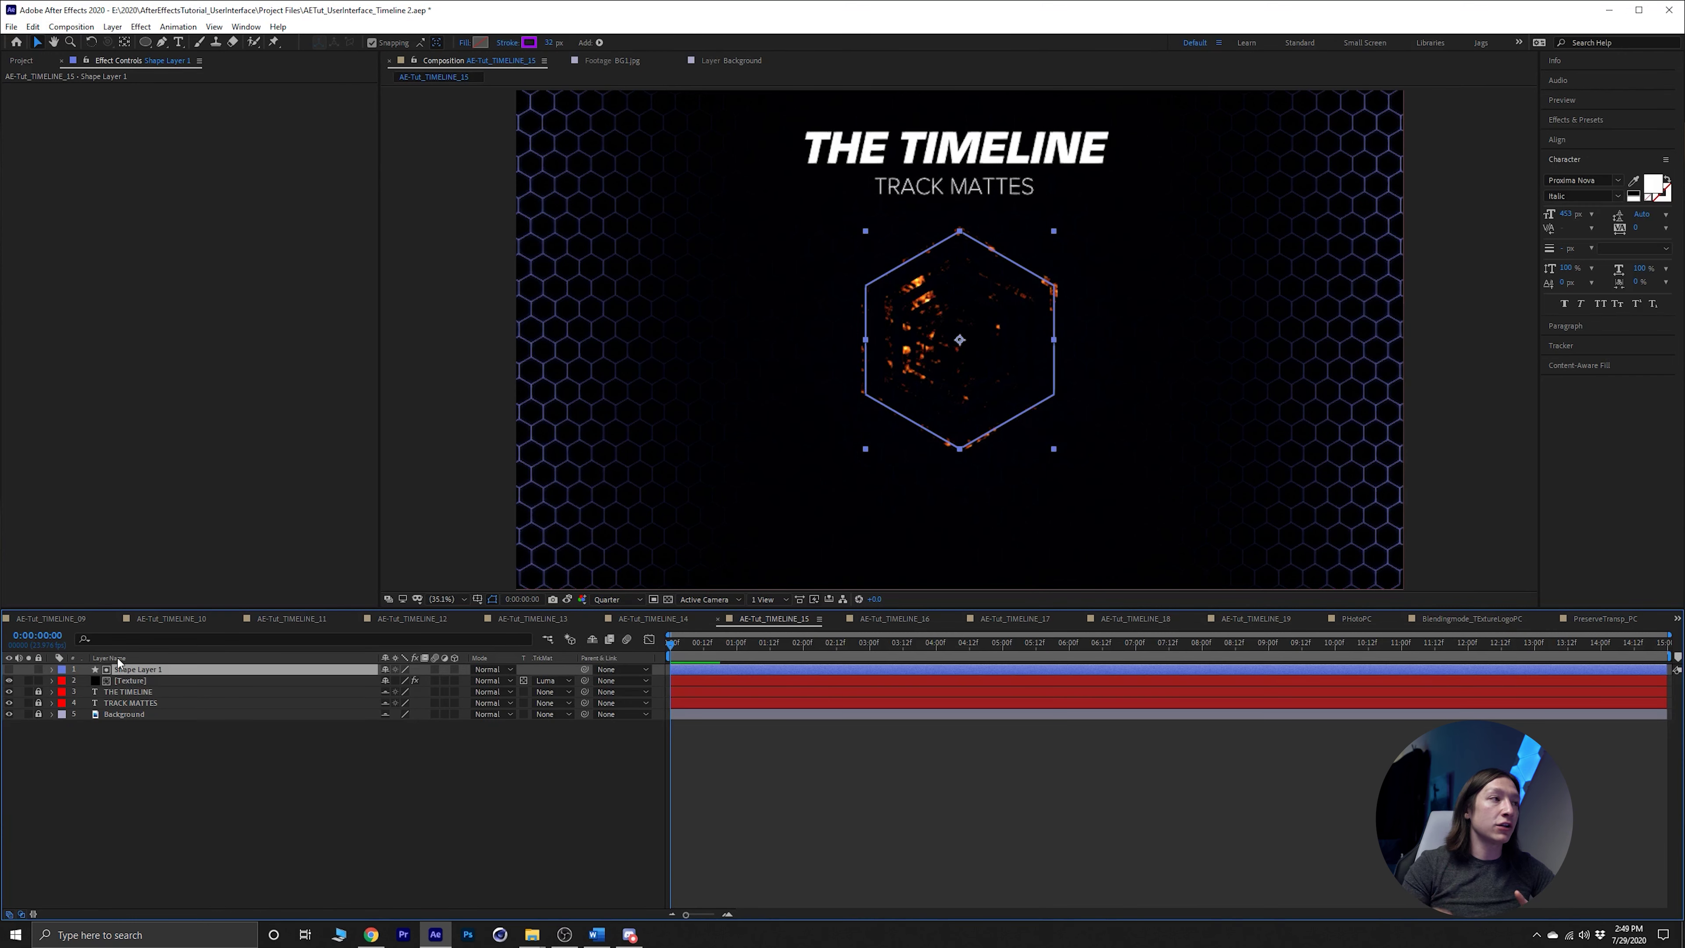
left_click(528, 42)
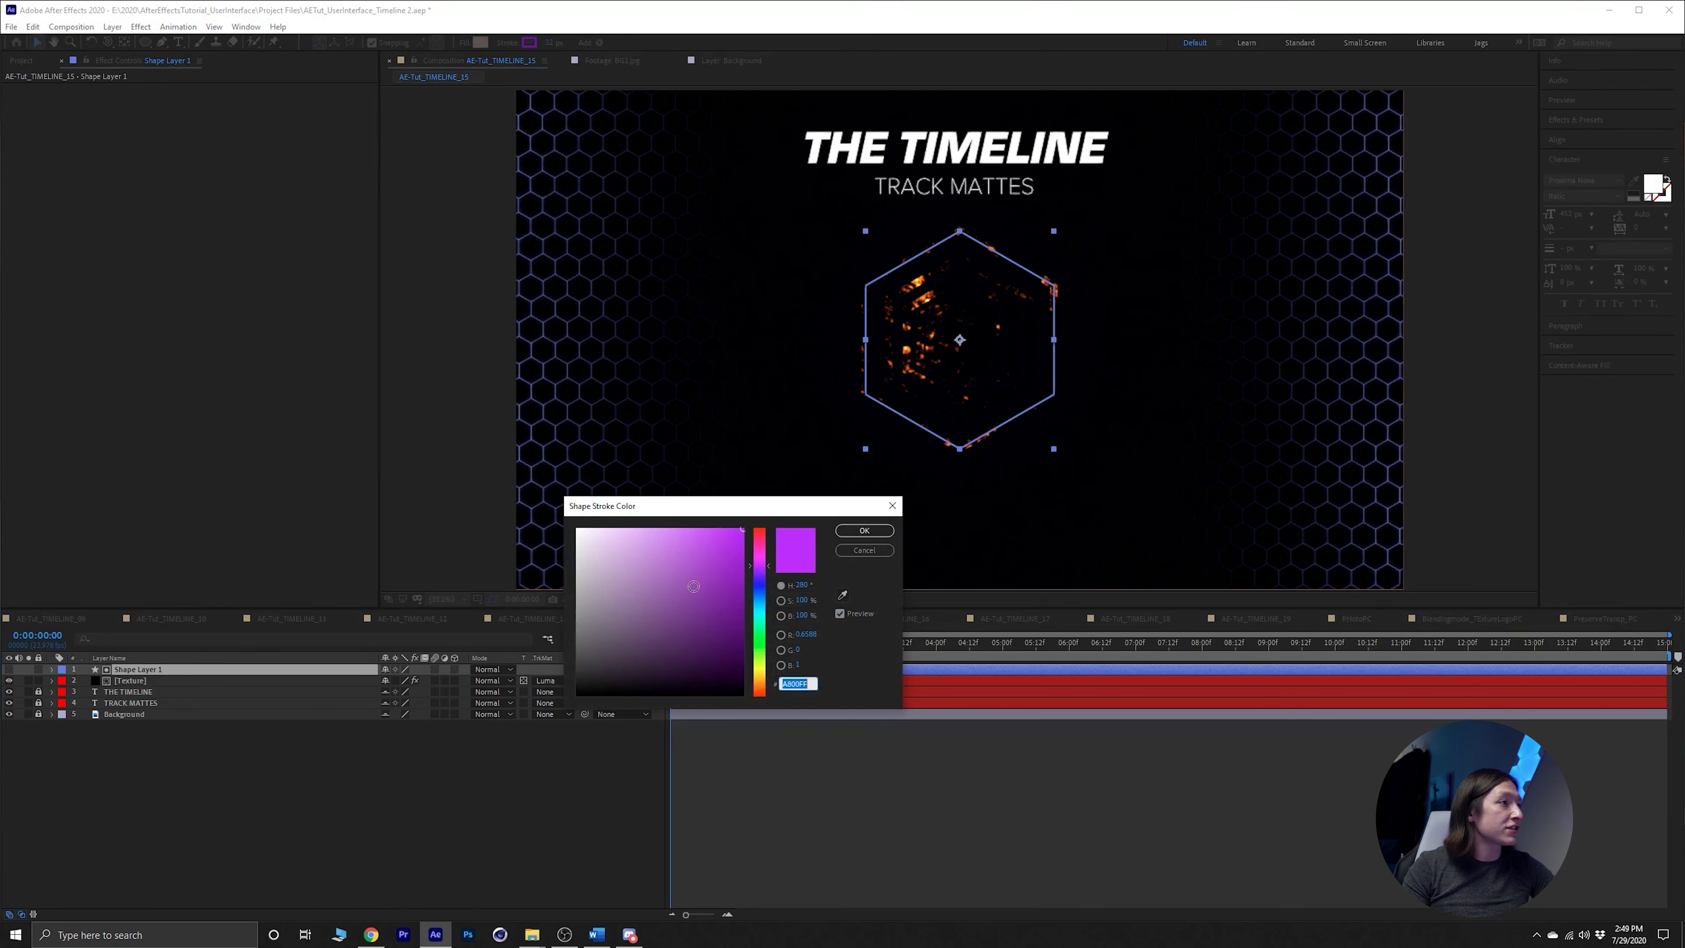
mouse_move(725, 643)
left_mouse_down()
mouse_move(711, 561)
mouse_move(695, 689)
mouse_move(716, 706)
mouse_move(630, 618)
mouse_move(523, 553)
mouse_move(637, 617)
mouse_move(587, 551)
mouse_move(703, 577)
mouse_move(648, 600)
left_mouse_up()
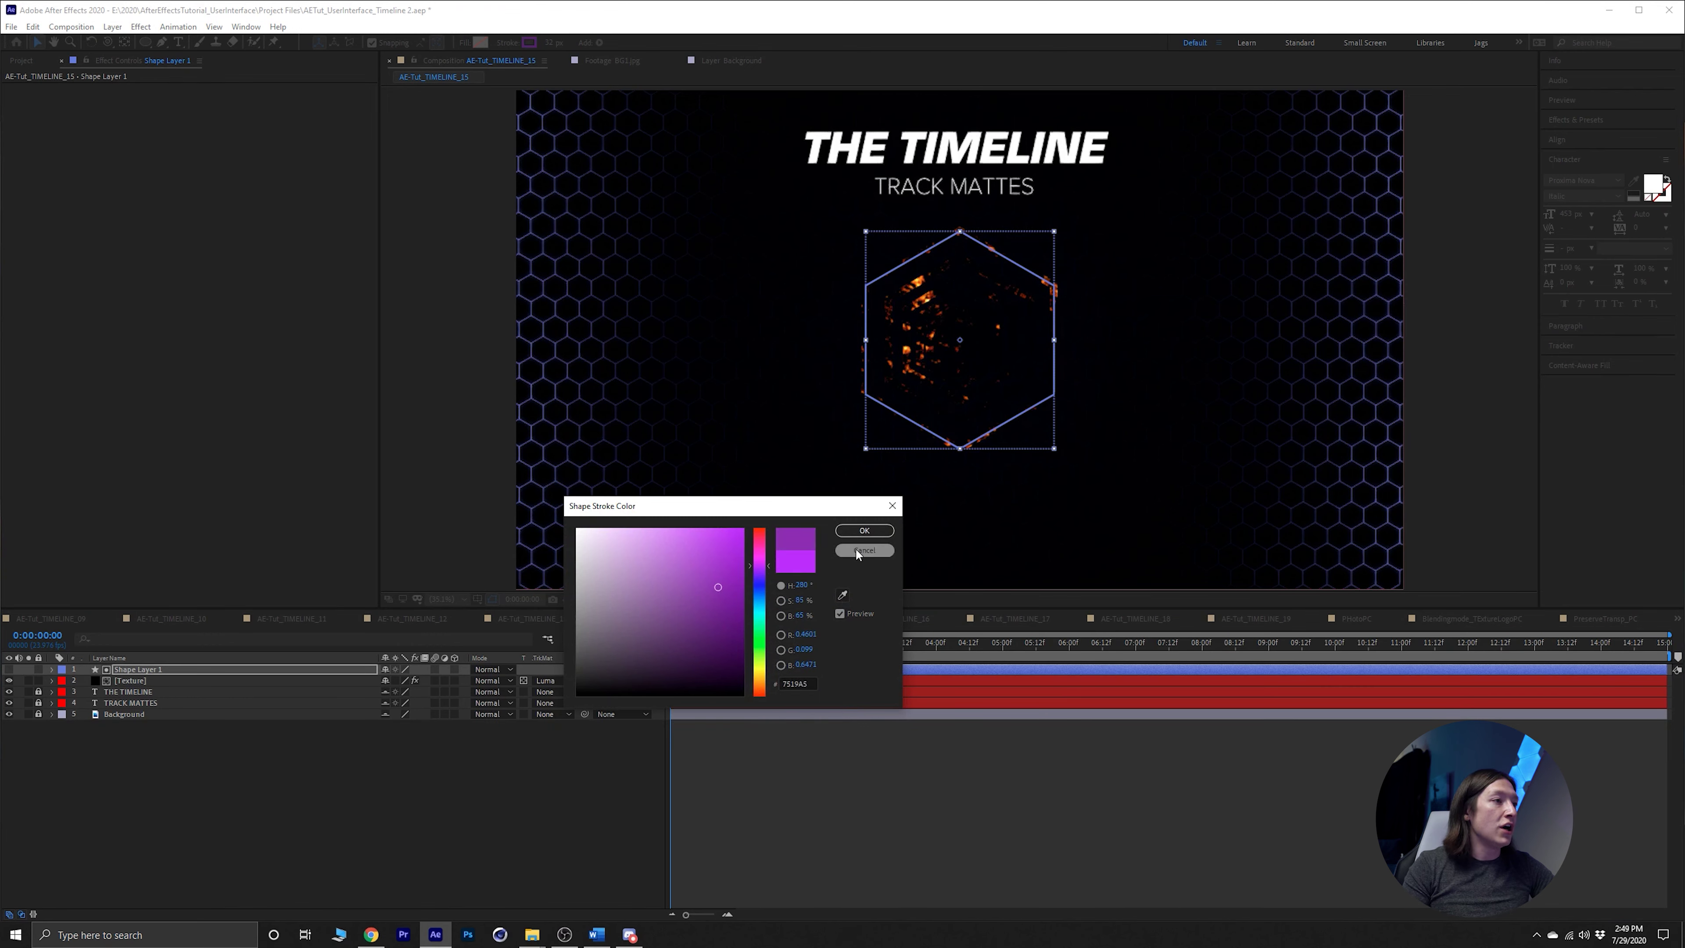
left_click(856, 534)
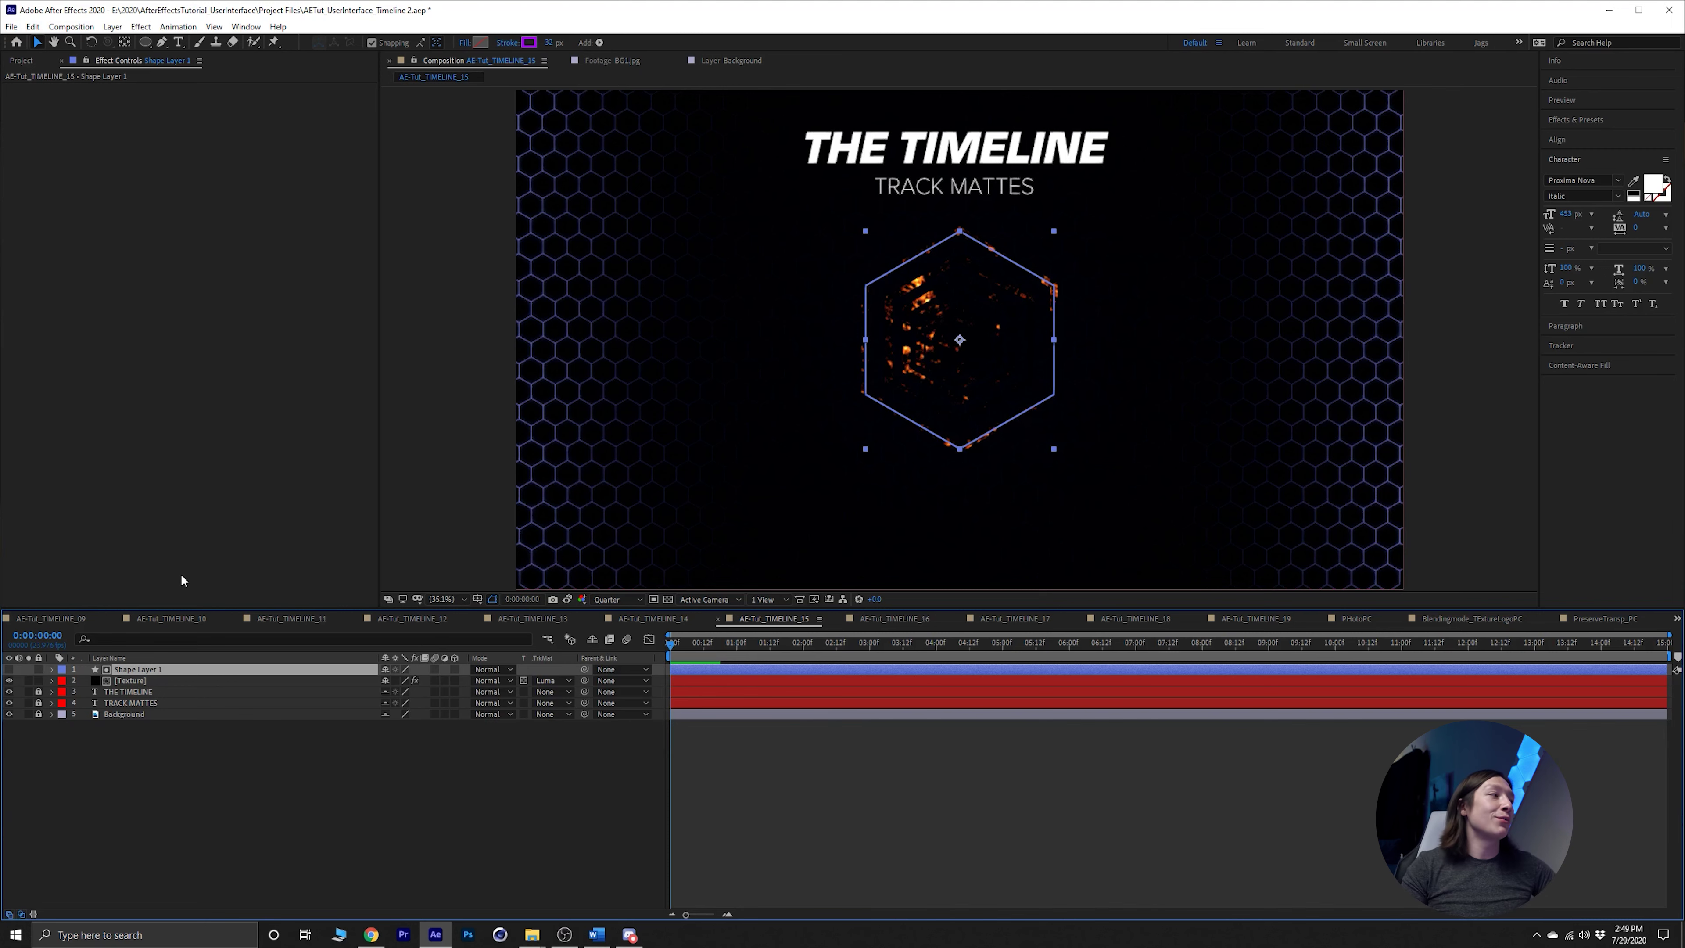
left_click(517, 792)
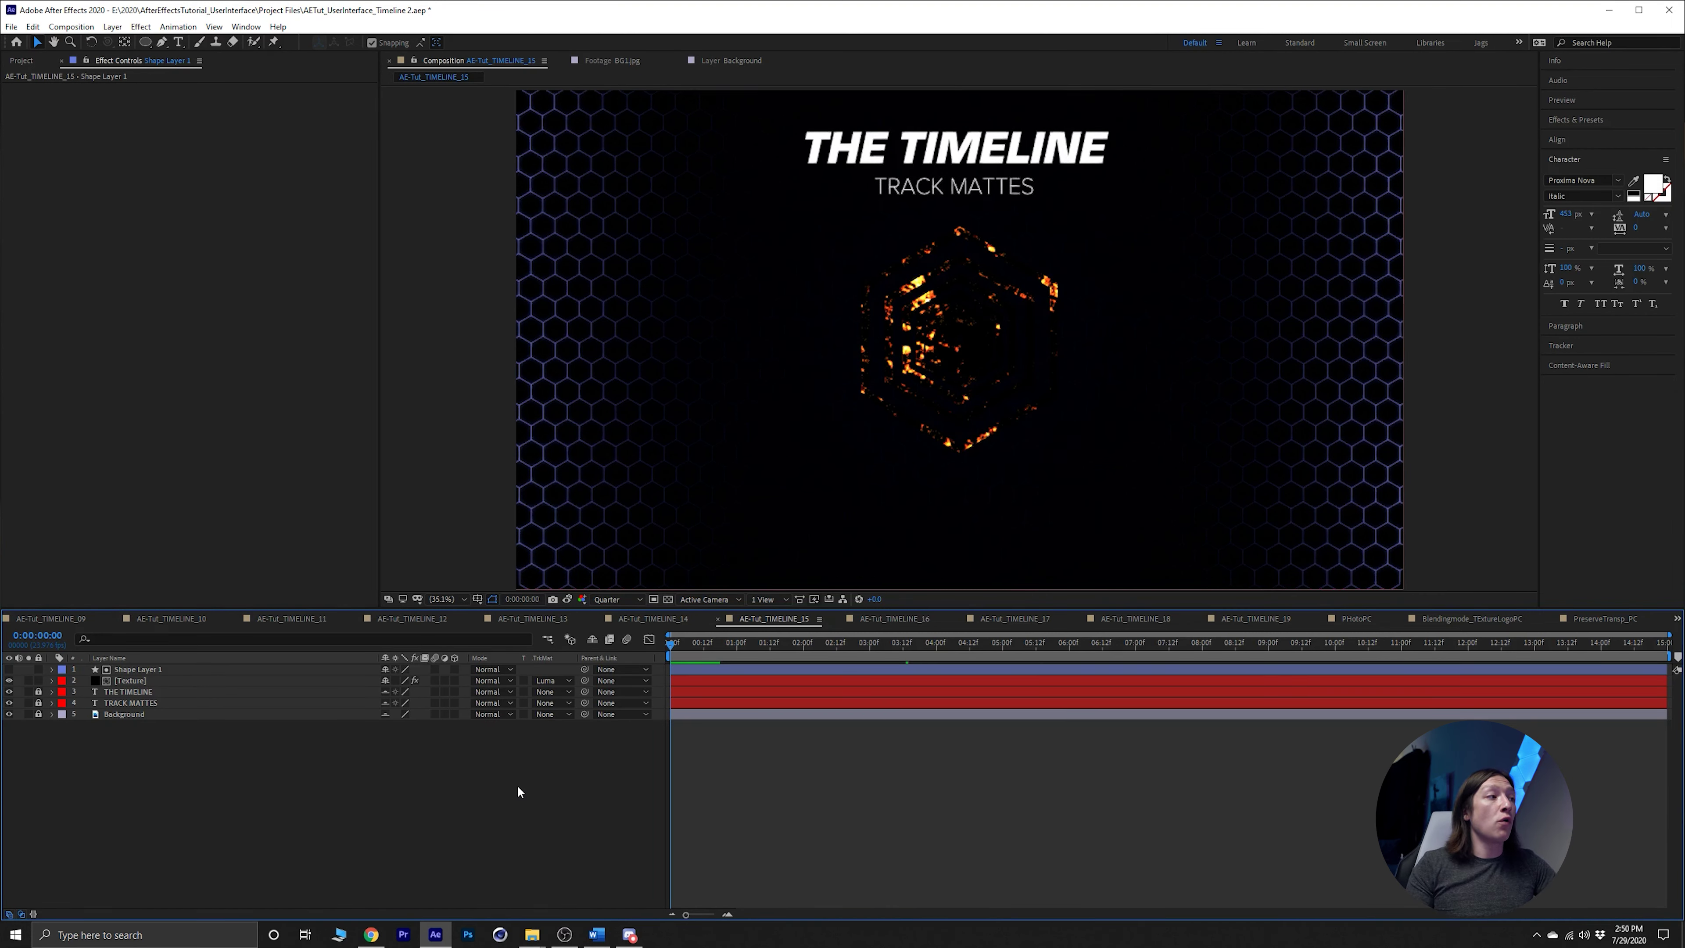
Set Texture's track matte to Luma Inverted Matte "Shape Layer 1" and preview up to frame 14.
left_click(551, 680)
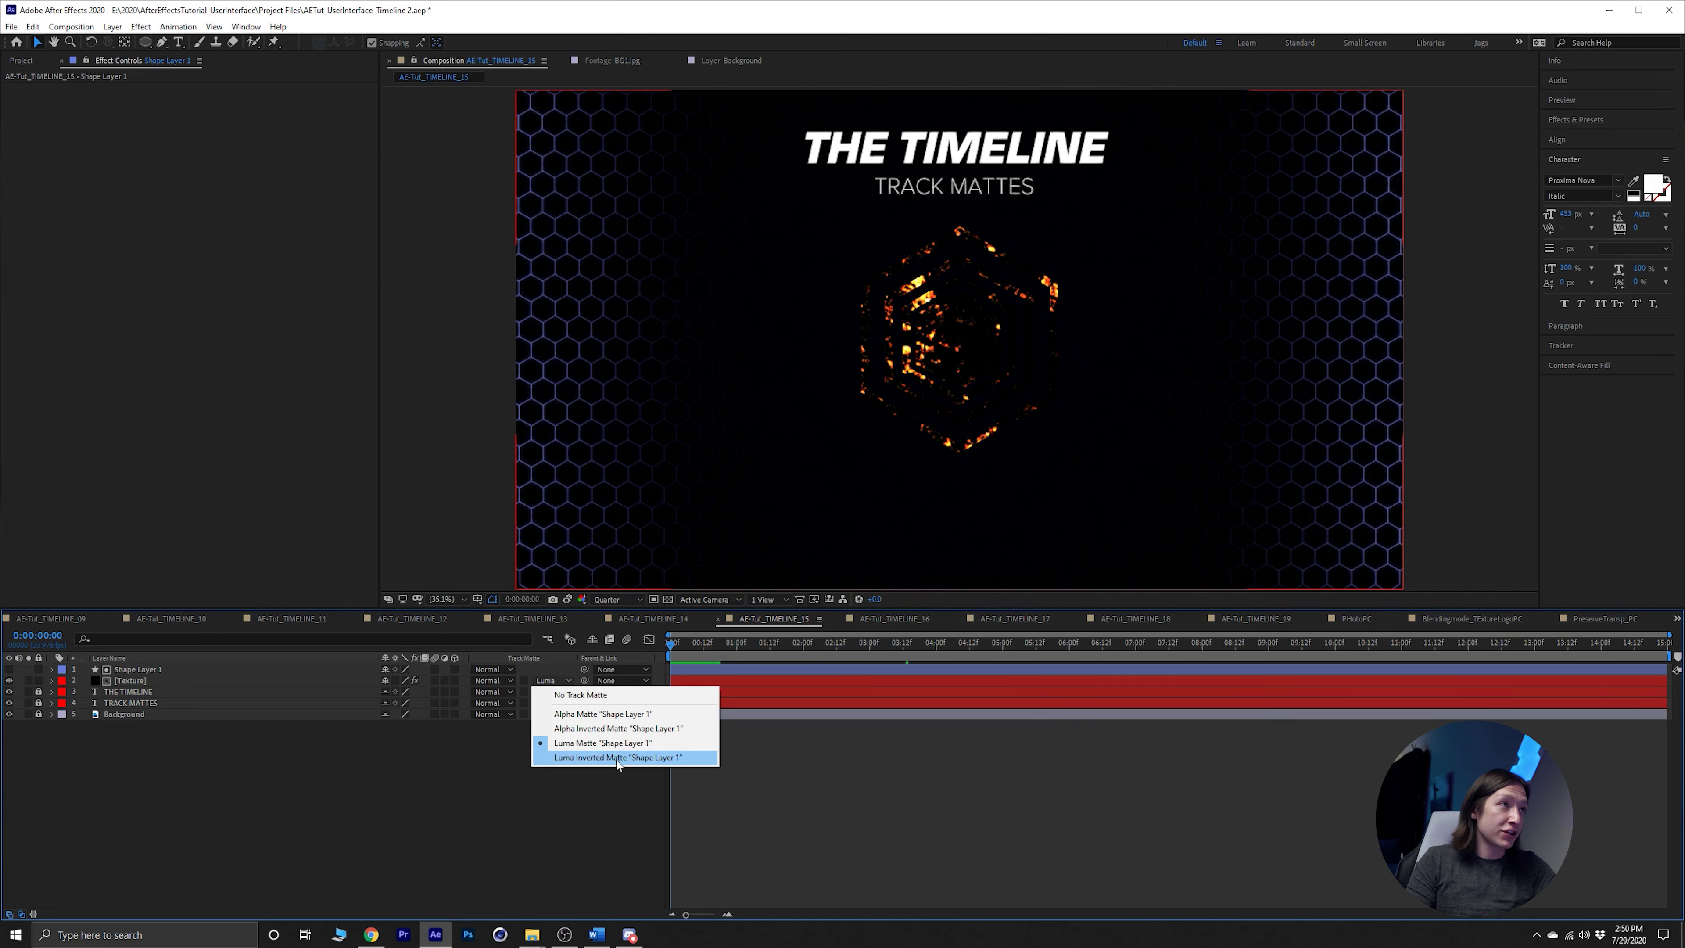
left_click(600, 757)
mouse_move(714, 654)
left_mouse_down()
mouse_move(835, 660)
mouse_move(709, 683)
left_mouse_up()
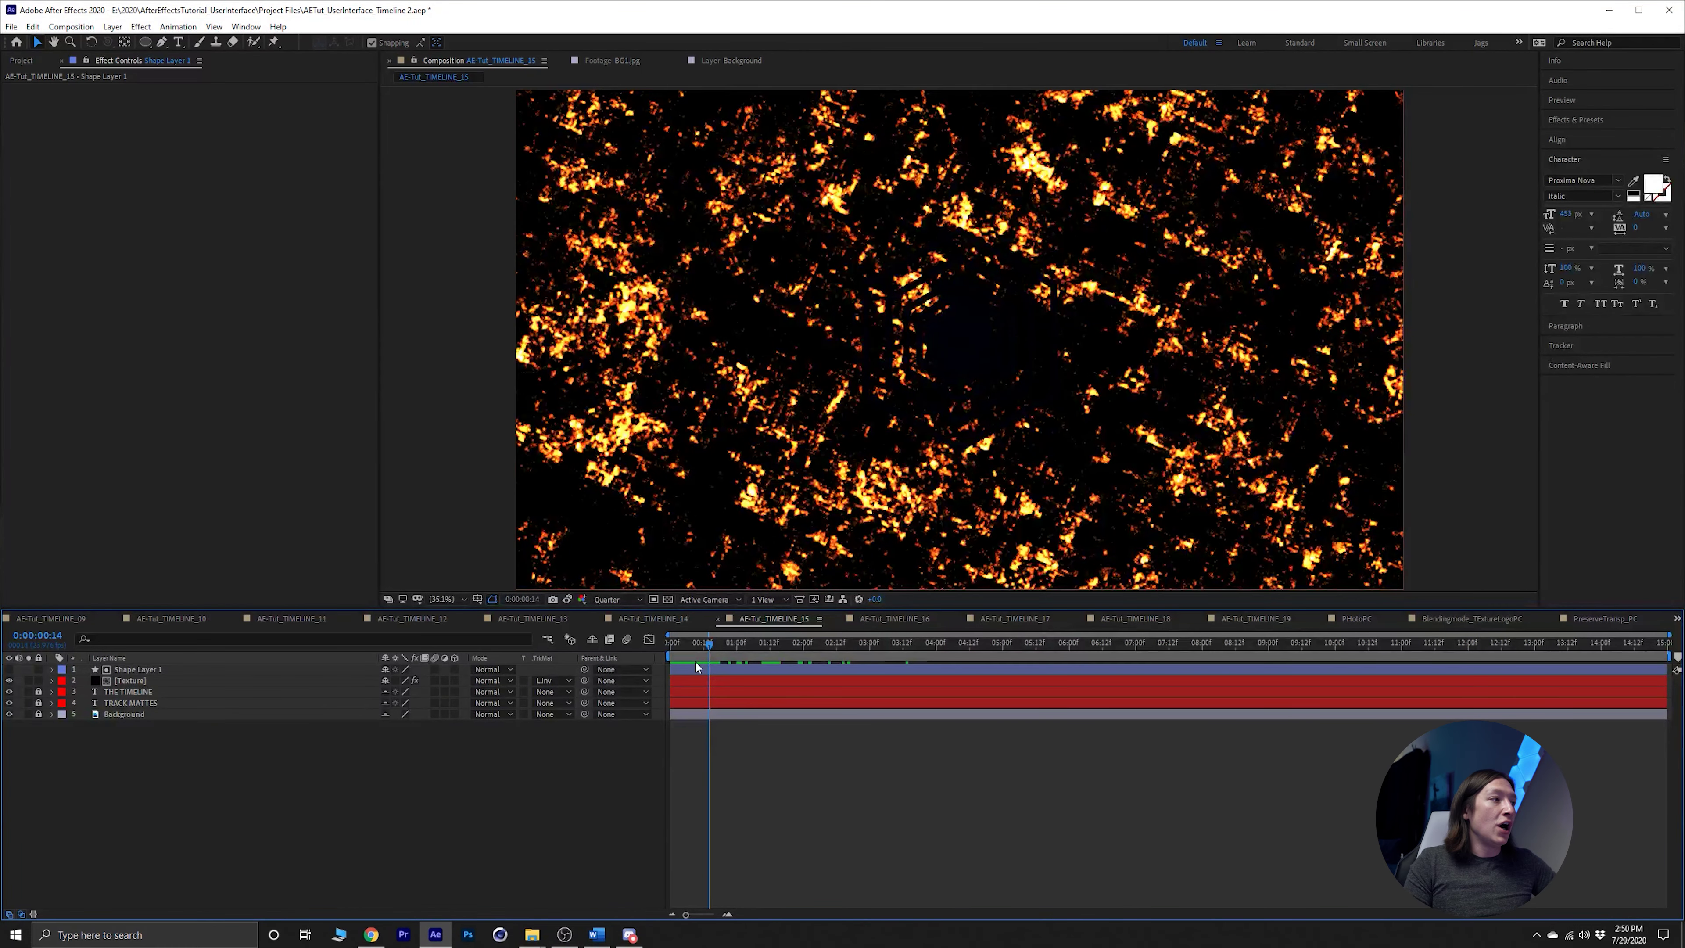
left_click(550, 680)
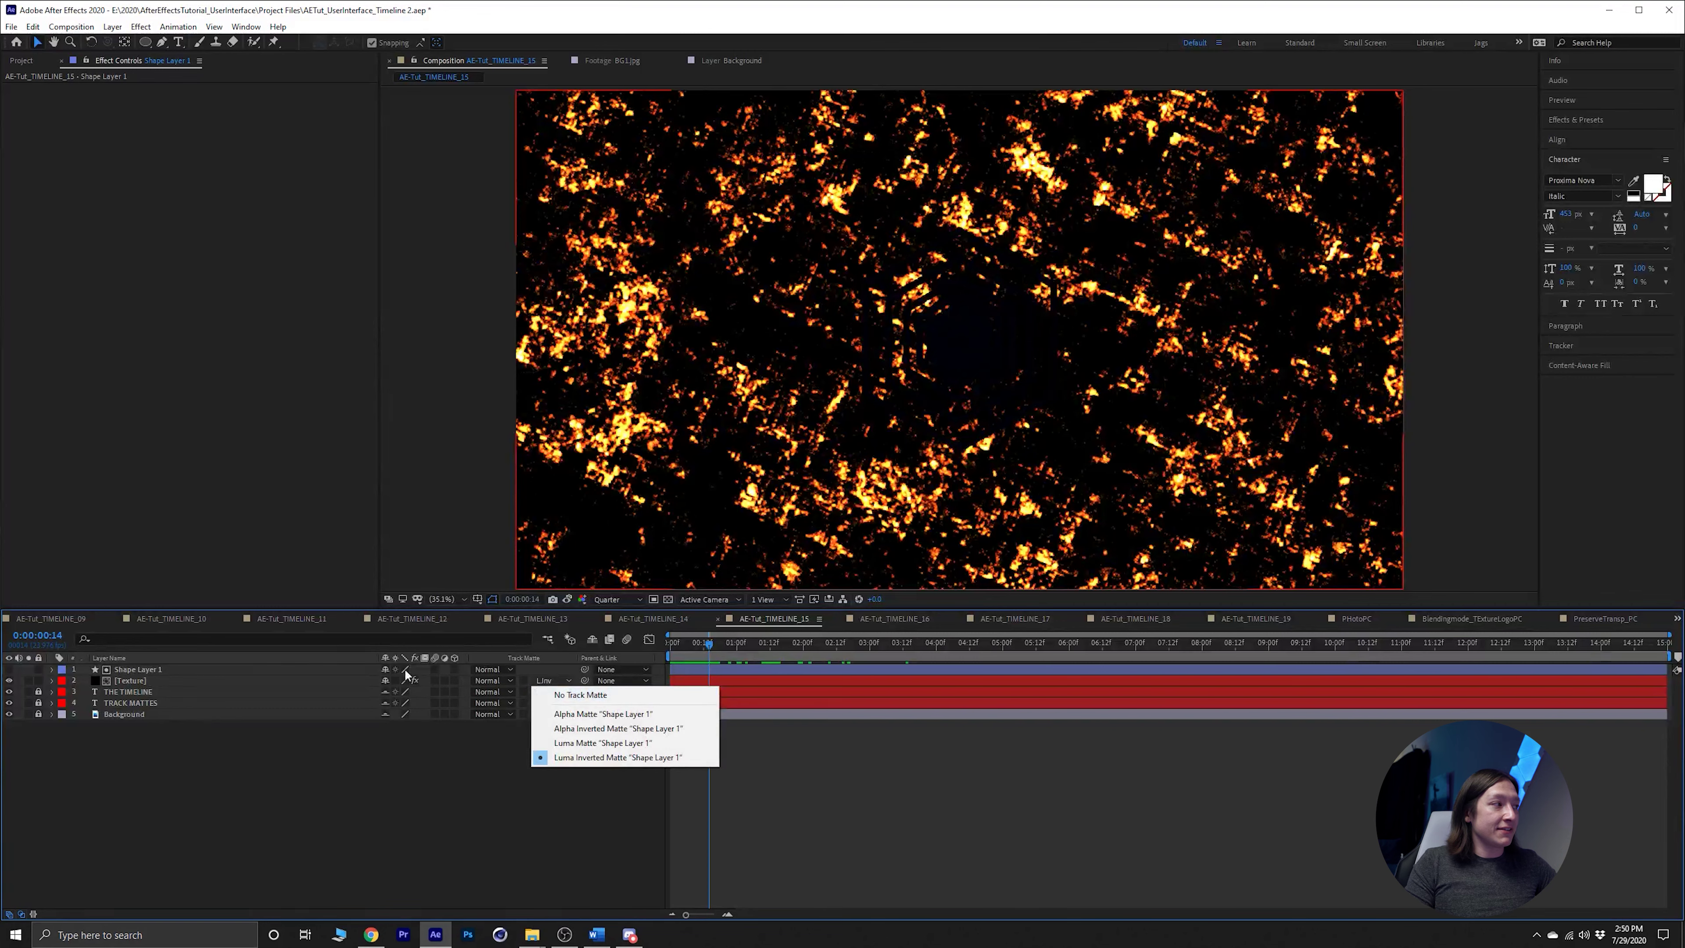